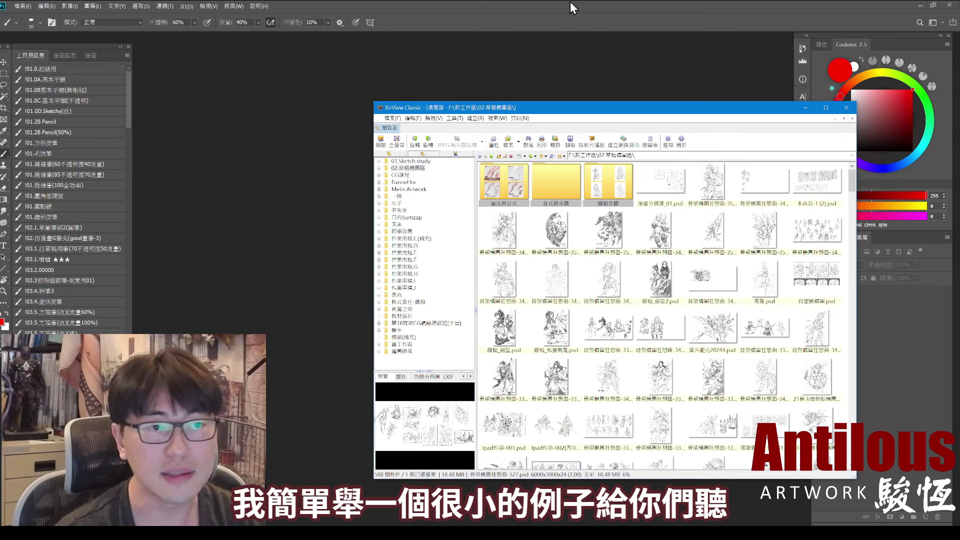
Dismiss the image browser, try a first red leg curve, then clear it
click(719, 82)
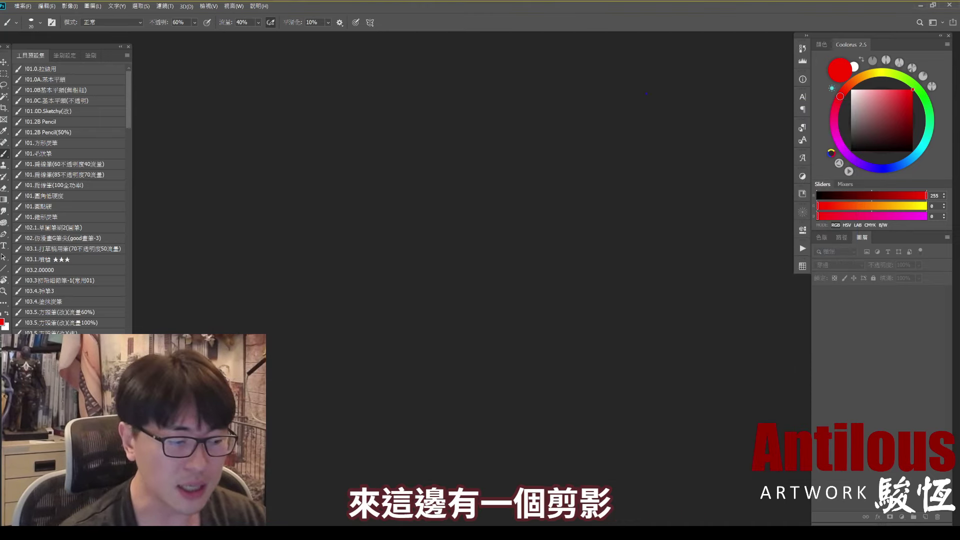
mouse_move(627, 105)
mouse_down()
mouse_move(548, 223)
mouse_move(557, 247)
mouse_move(693, 188)
mouse_up()
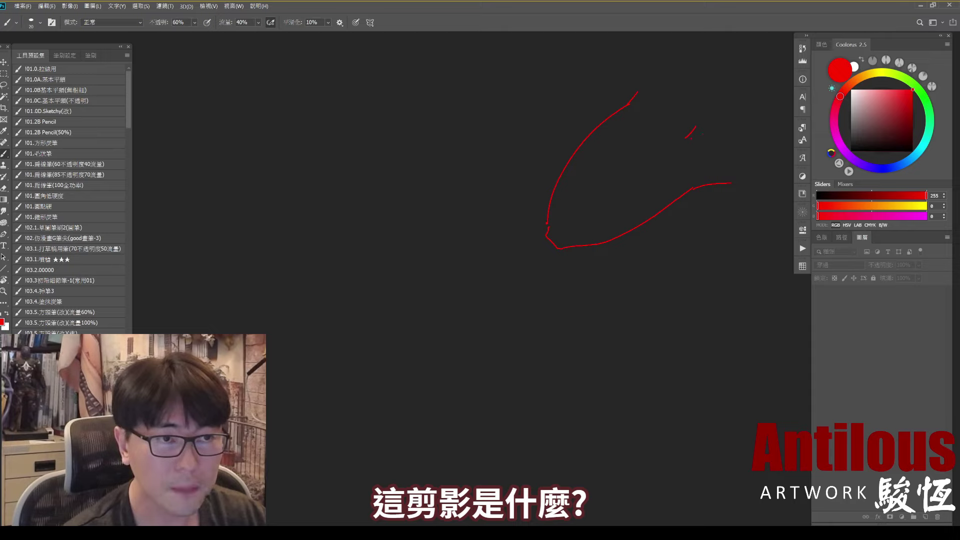
key(ctrl+z)
drag(706, 135, 699, 151)
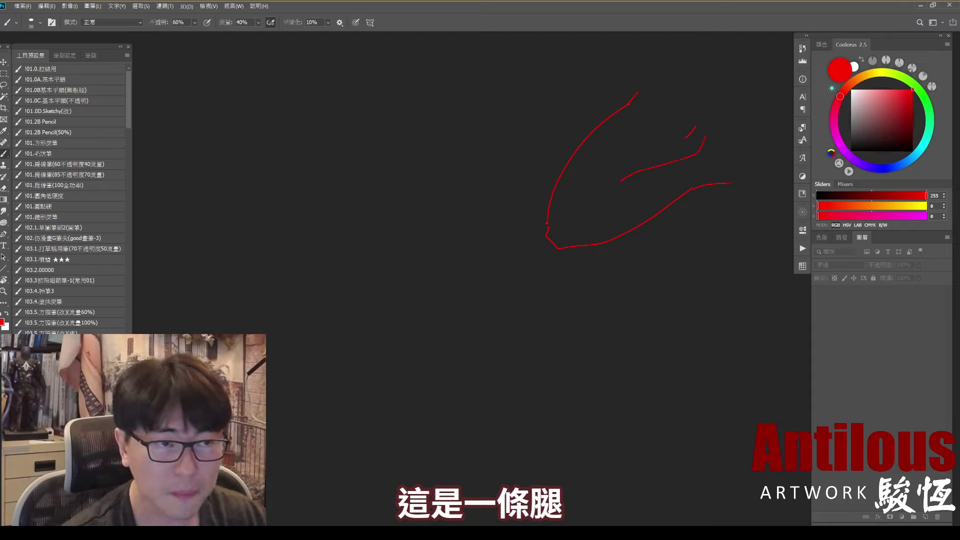
key(ctrl+z)
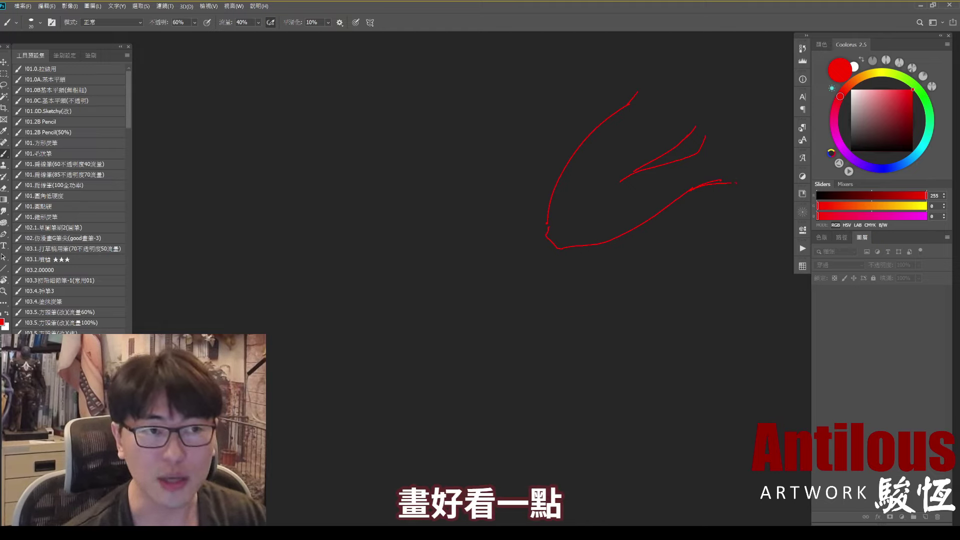
key(Delete)
Redraw the red bent-leg outline in full and mark its knee joint with a blue line
drag(621, 105, 553, 251)
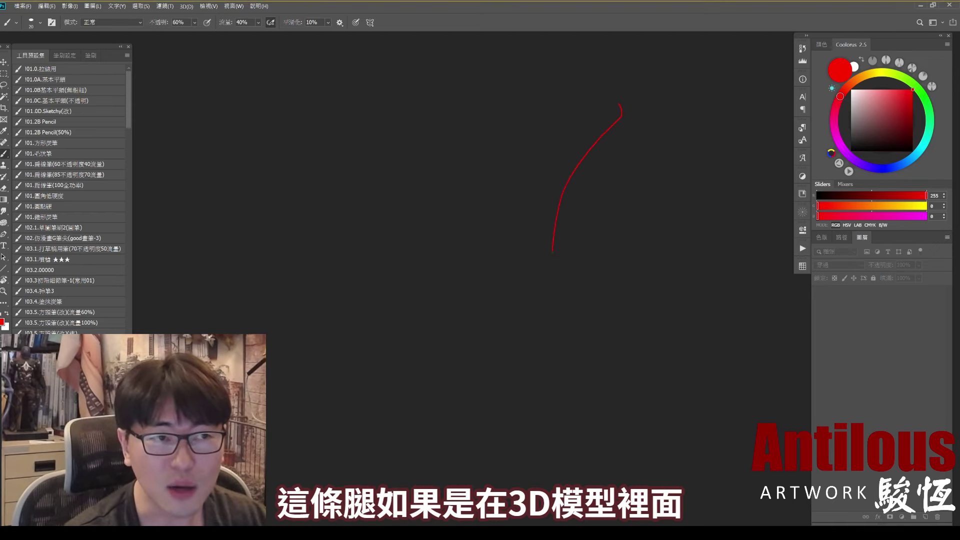
click(675, 131)
drag(683, 149, 645, 177)
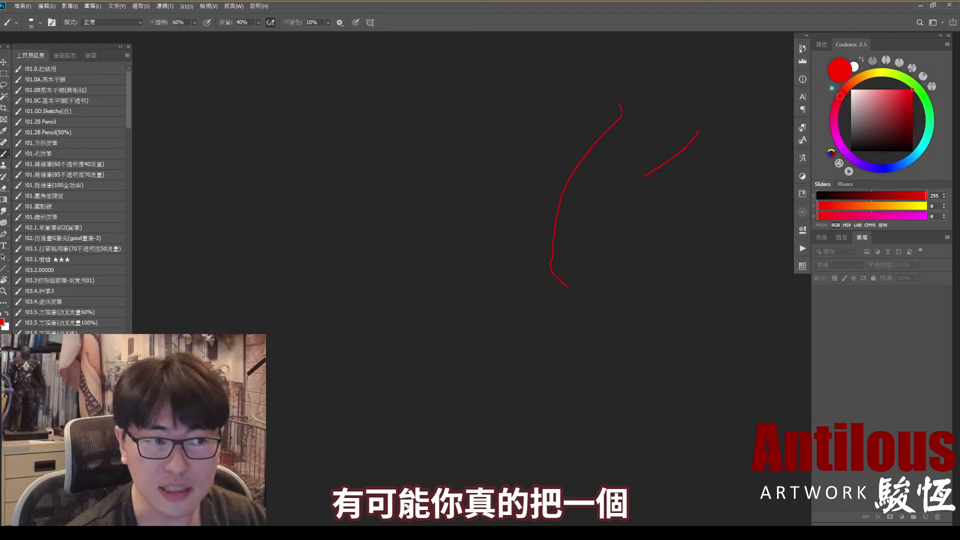
drag(568, 287, 577, 291)
drag(659, 230, 715, 194)
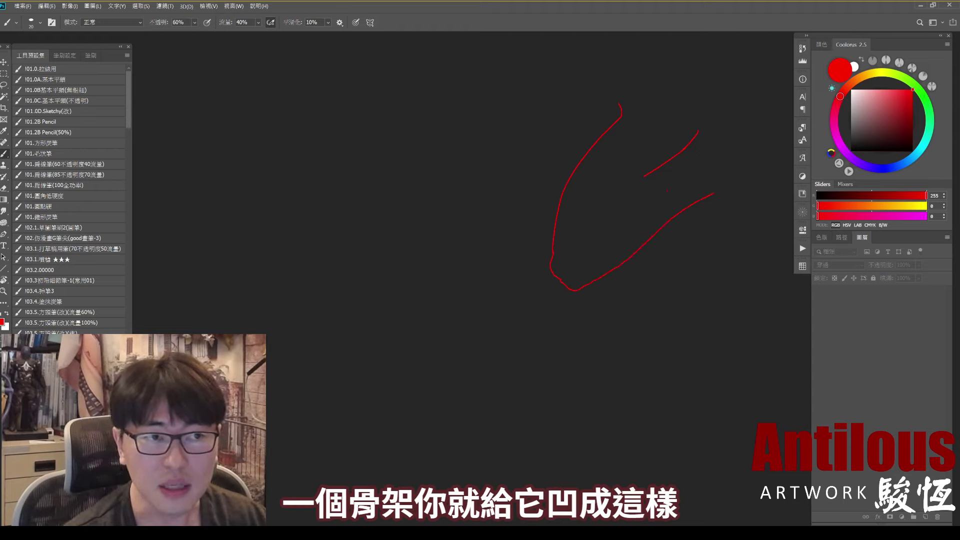
mouse_move(621, 206)
mouse_down()
mouse_move(668, 188)
mouse_move(651, 190)
mouse_up()
key(ctrl+z)
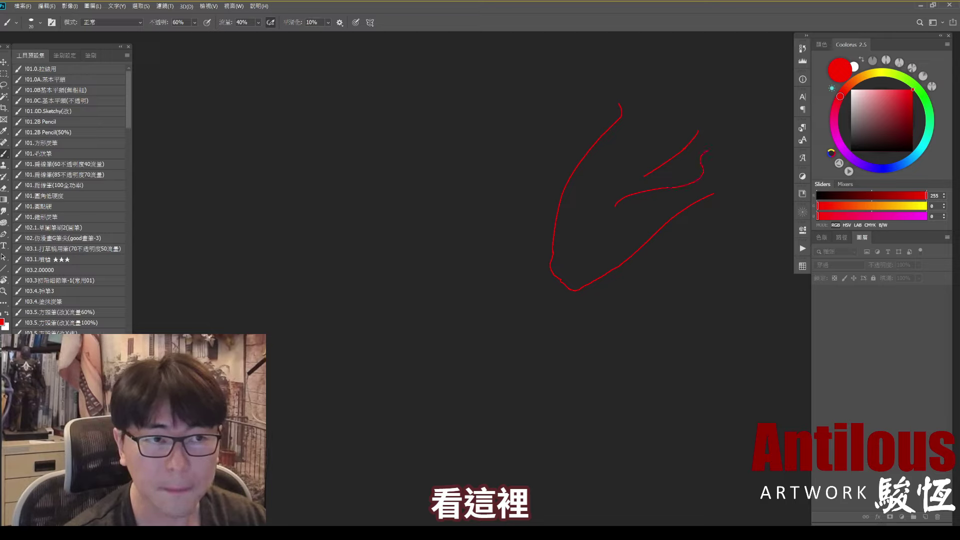
drag(714, 194, 760, 176)
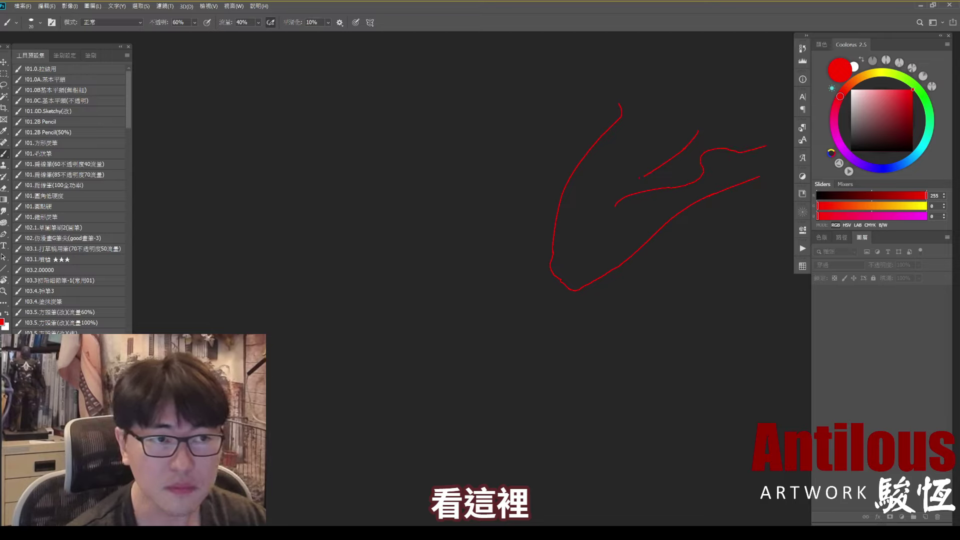
drag(616, 204, 644, 178)
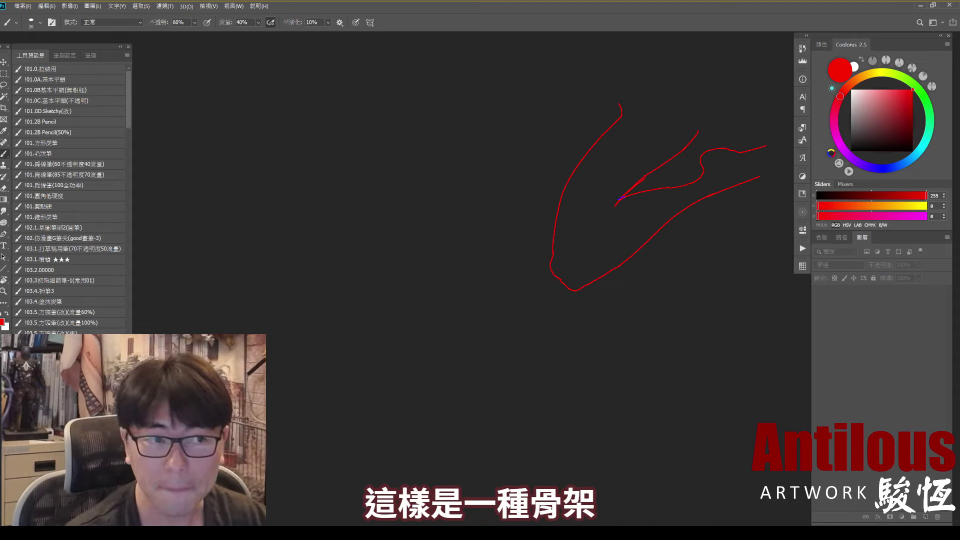
drag(620, 198, 580, 256)
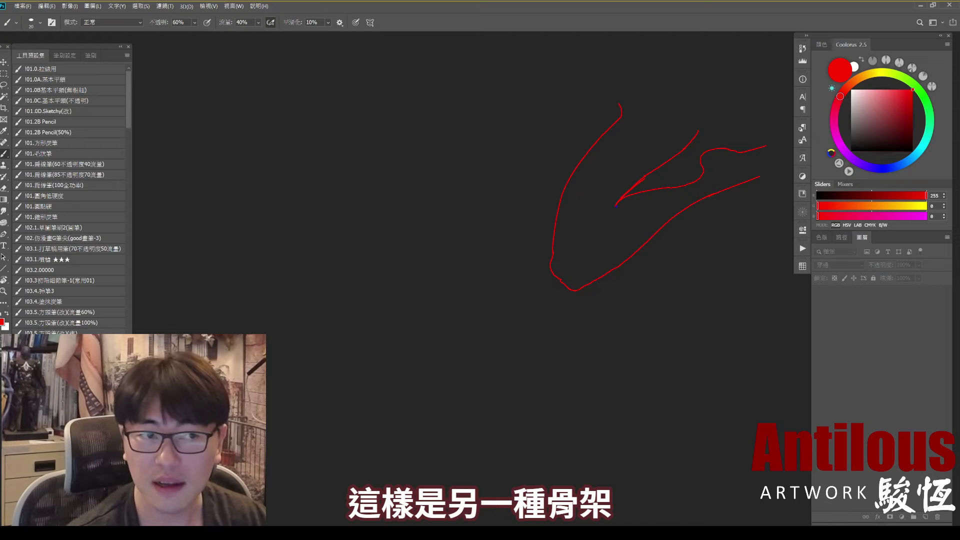
drag(578, 249, 576, 260)
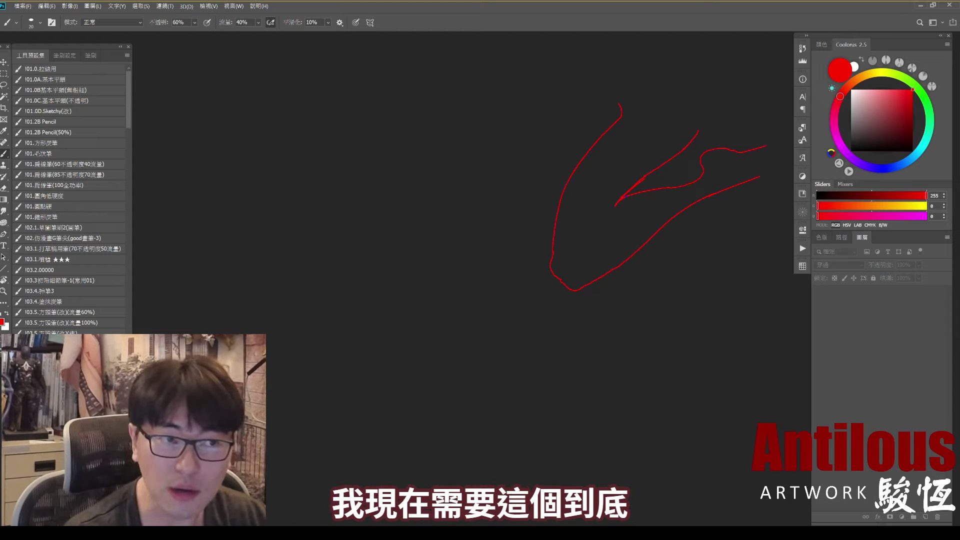
Try blue lines showing the shin pressing up and the thigh pressing down, then undo them
drag(620, 199, 585, 244)
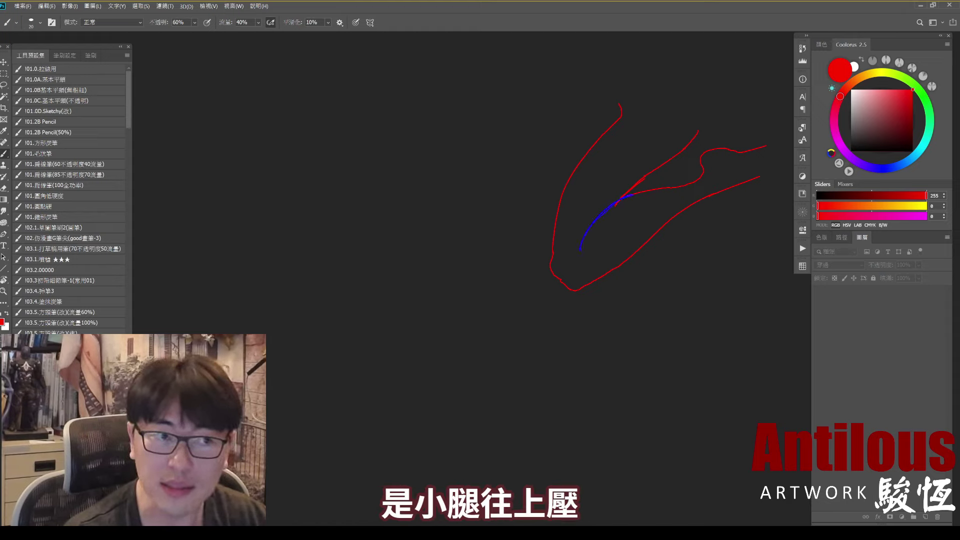
key(ctrl+z)
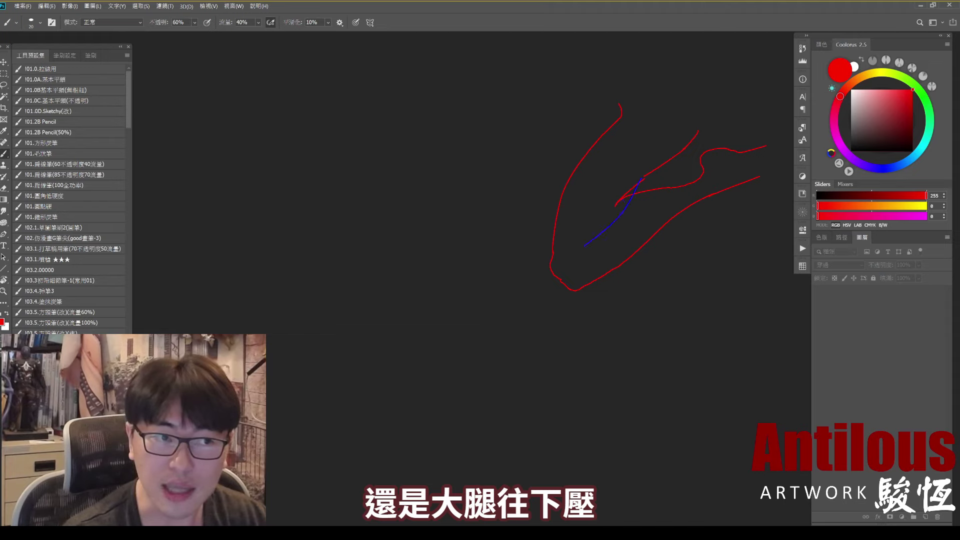
drag(633, 187, 578, 249)
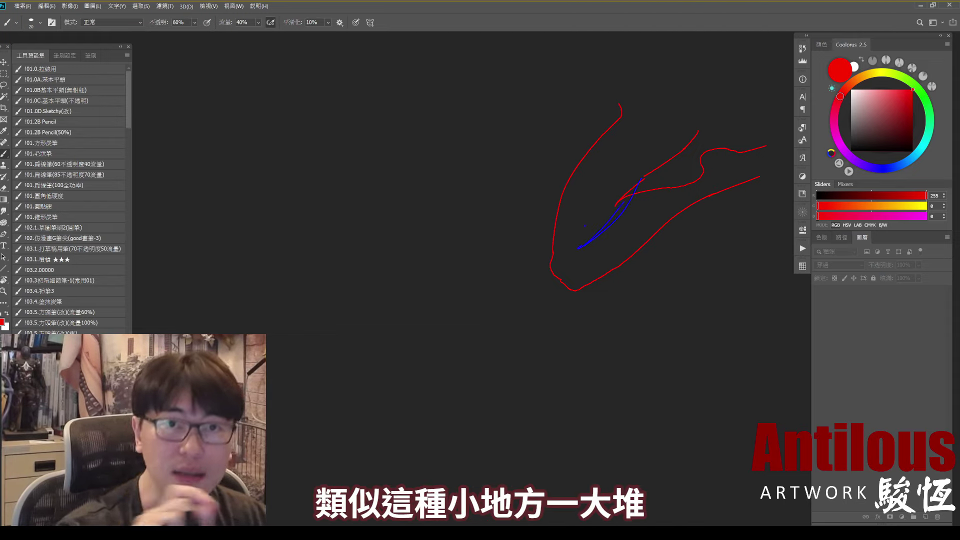
key(ctrl+z)
key(ctrl+z)
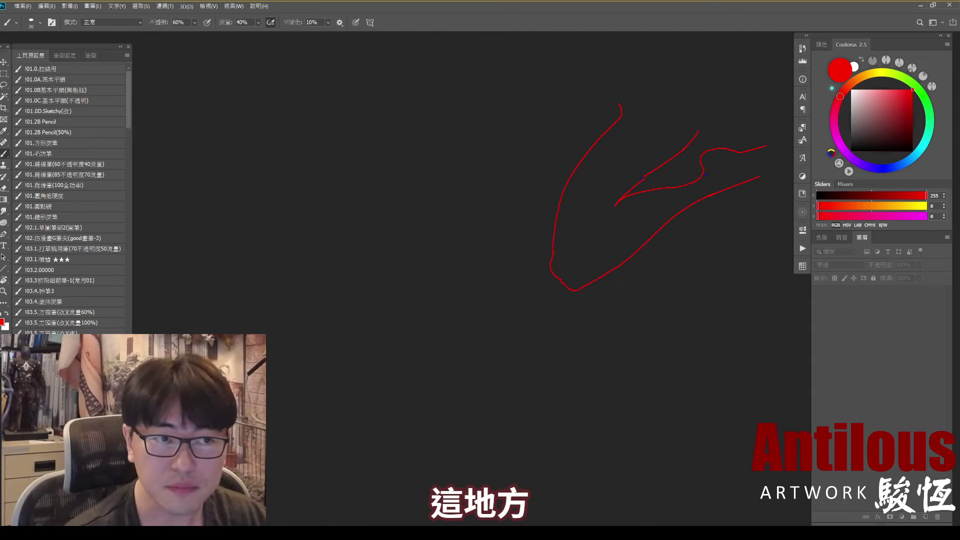
key(ctrl+z)
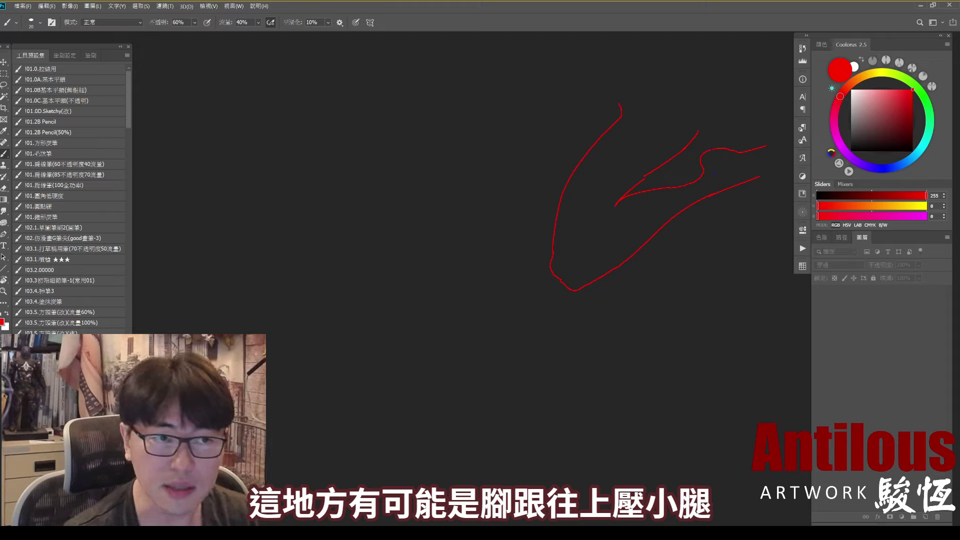
Test red ankle and foot bend strokes, then delete the whole leg sketch
drag(705, 171, 713, 181)
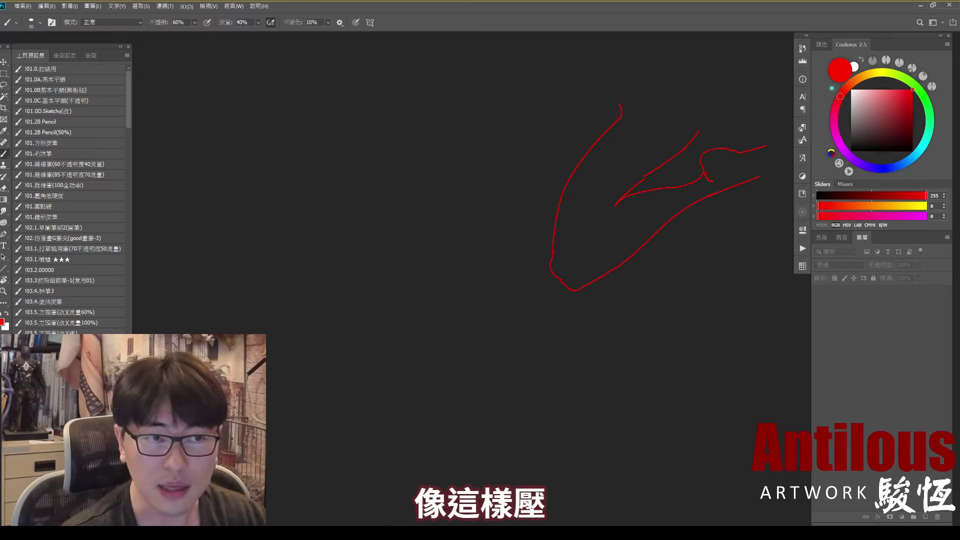
key(ctrl+z)
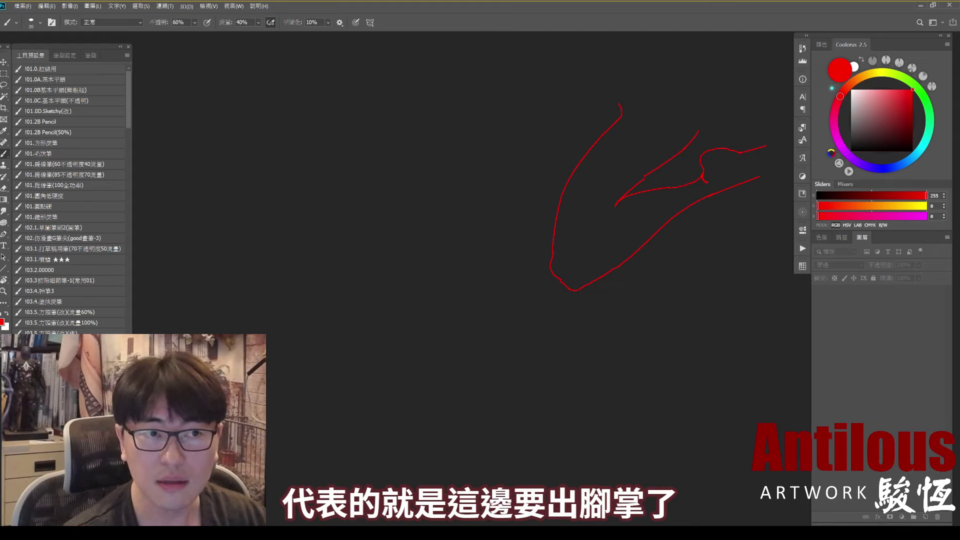
drag(766, 142, 748, 162)
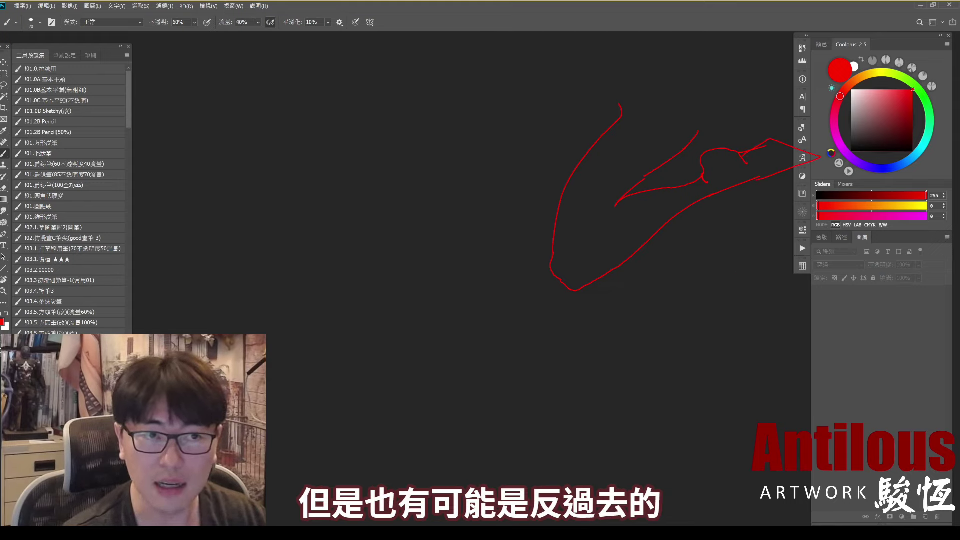
key(ctrl+z)
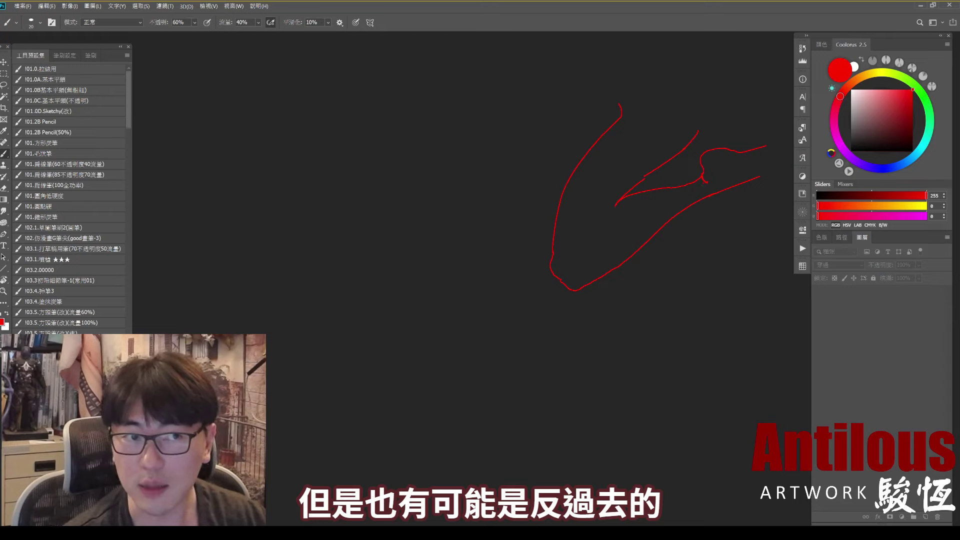
drag(674, 205, 700, 221)
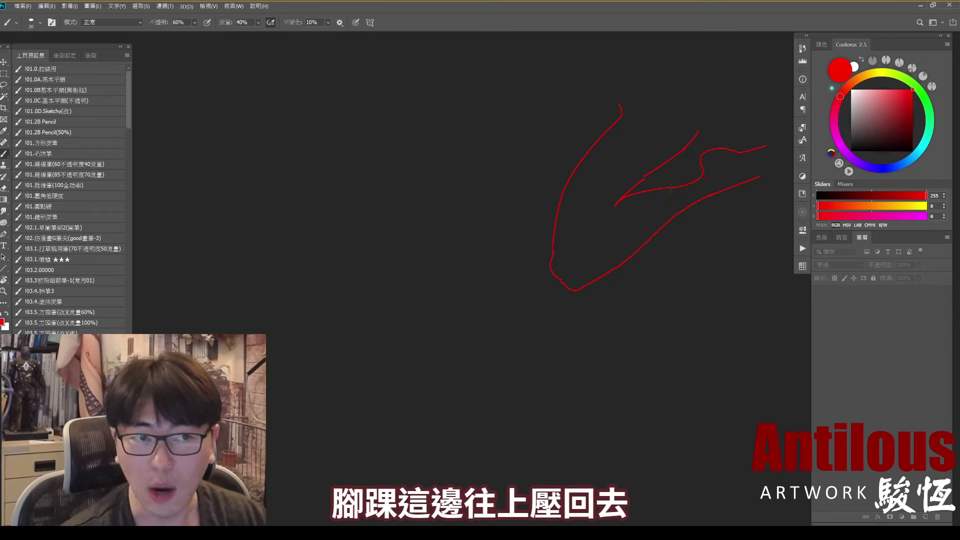
key(ctrl+z)
drag(703, 175, 714, 171)
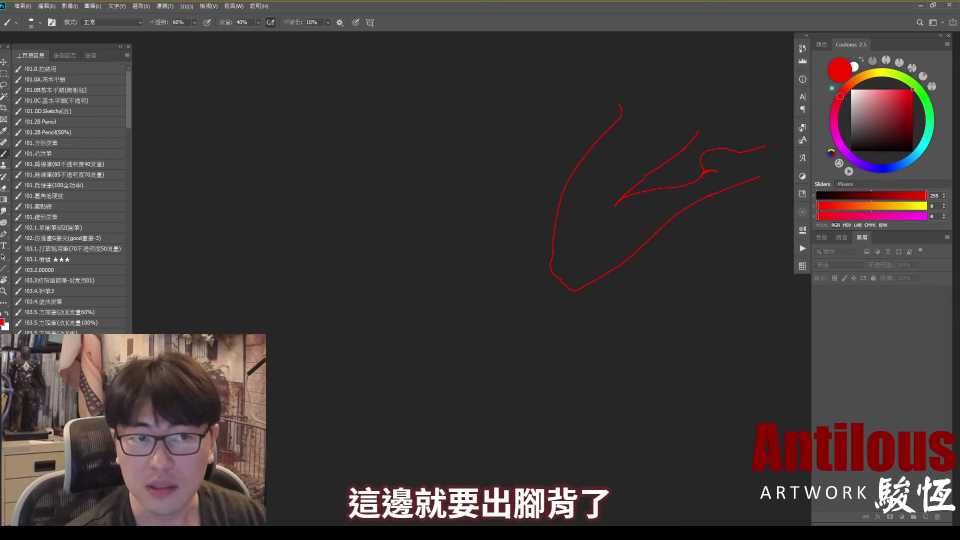
drag(765, 148, 806, 129)
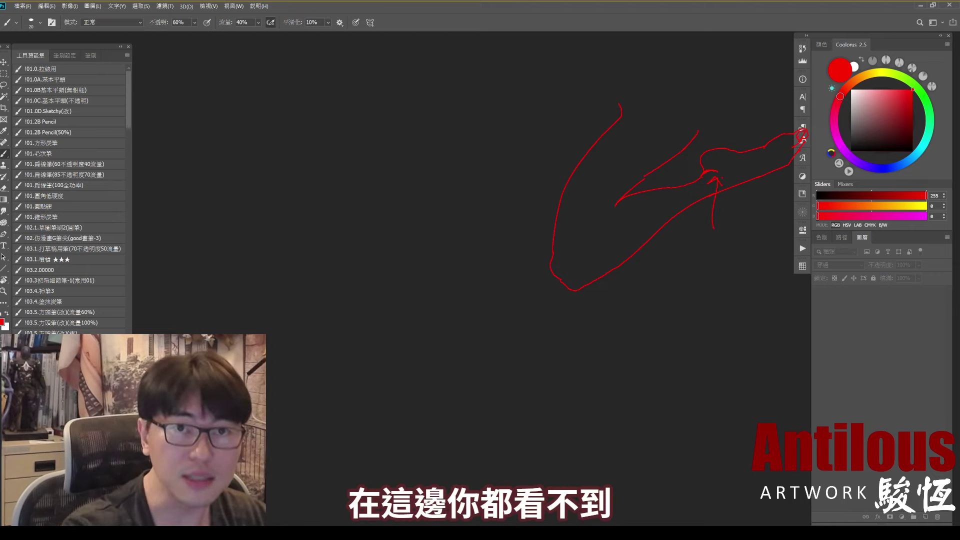
key(Delete)
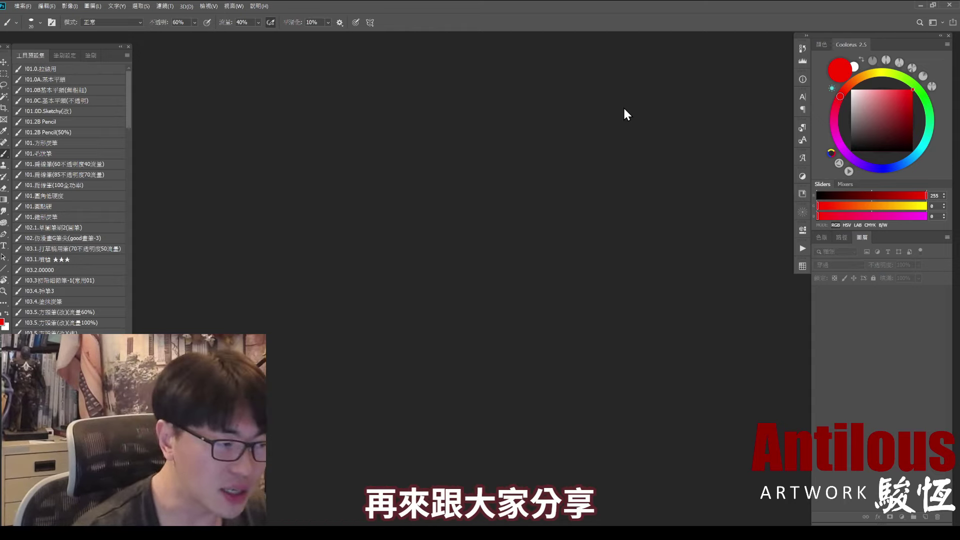
Switch to XnView and drag the gesture sketch PSD thumbnail into Photoshop
key(alt+Tab)
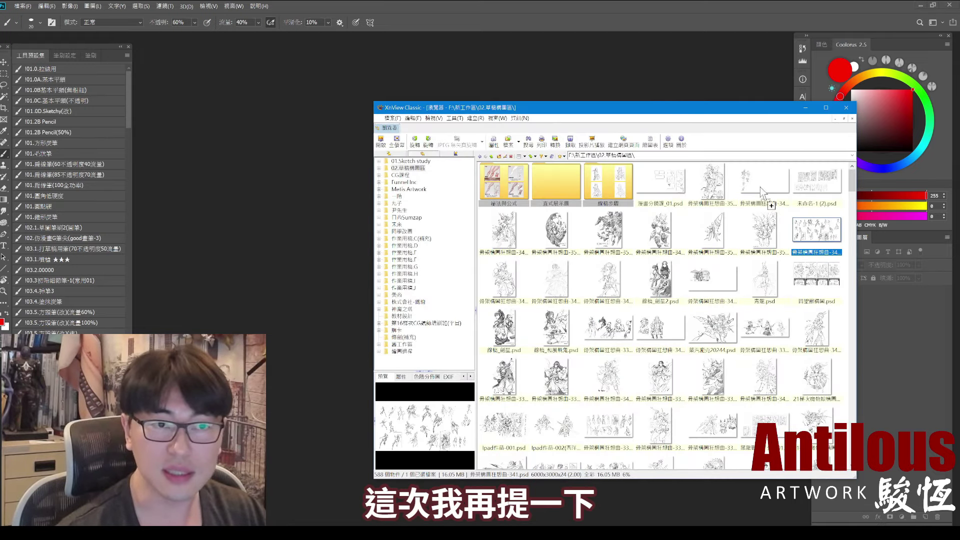
drag(821, 228, 675, 65)
Zoom and pan to about 143% on the winged figure, starting a red circle around it
drag(513, 301, 641, 295)
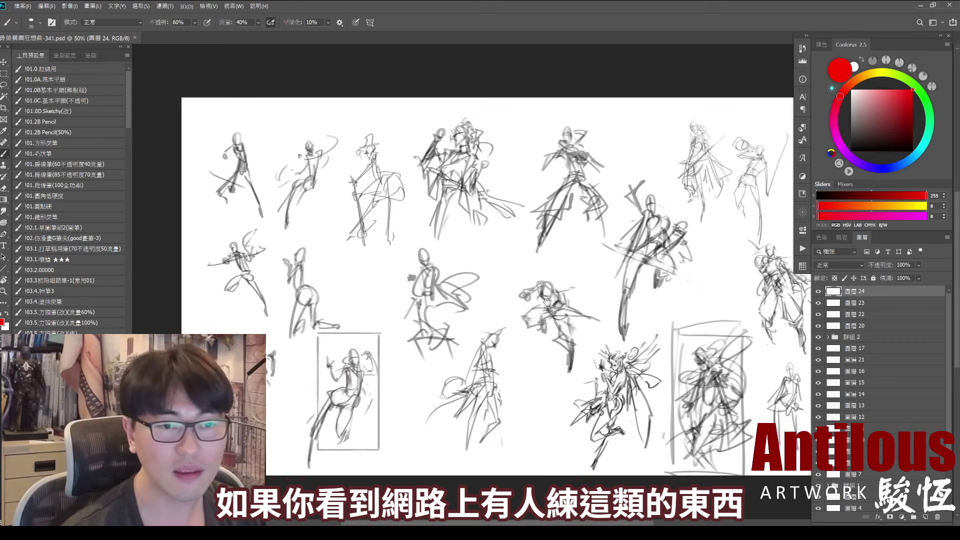
ctrl+click(645, 304)
ctrl+click(646, 304)
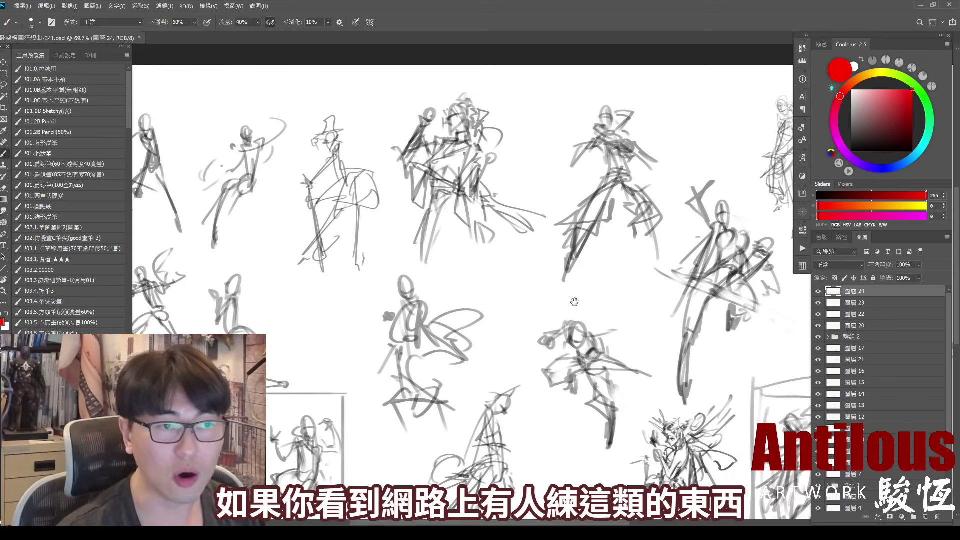
mouse_move(645, 304)
mouse_down()
mouse_move(567, 310)
mouse_move(543, 397)
mouse_move(608, 413)
mouse_up()
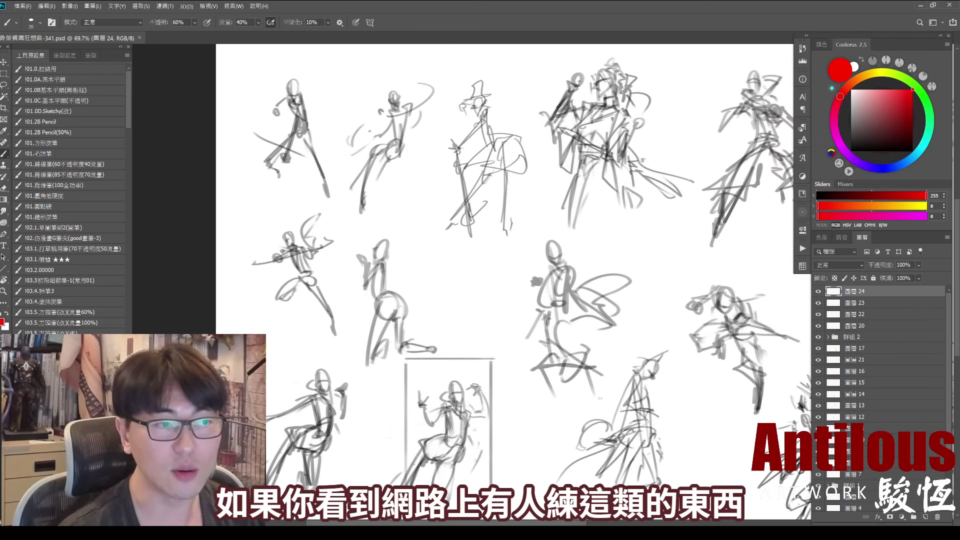
drag(363, 33, 413, 454)
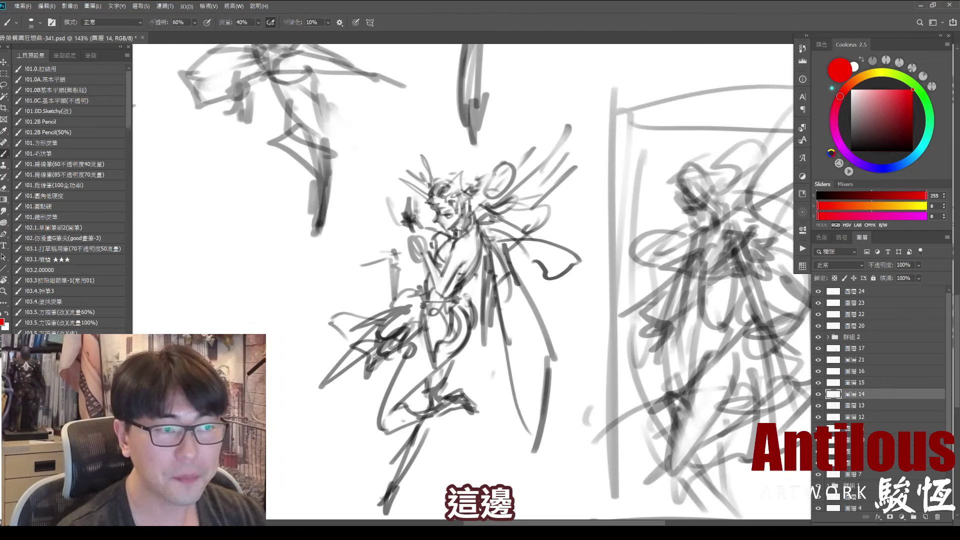
Remove the earlier red oval and zoom to 156% on the central angel sketch
drag(440, 461, 437, 441)
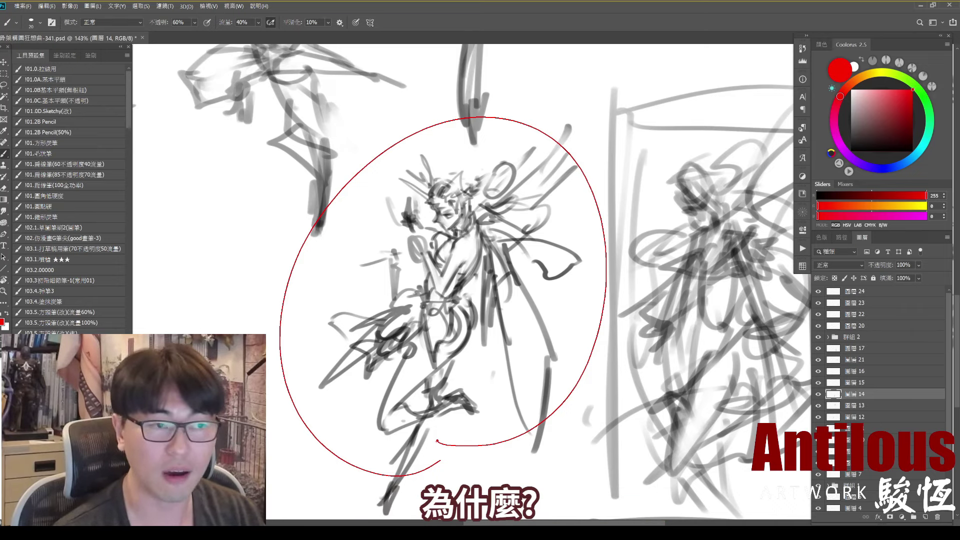
key(ctrl+z)
drag(566, 280, 510, 263)
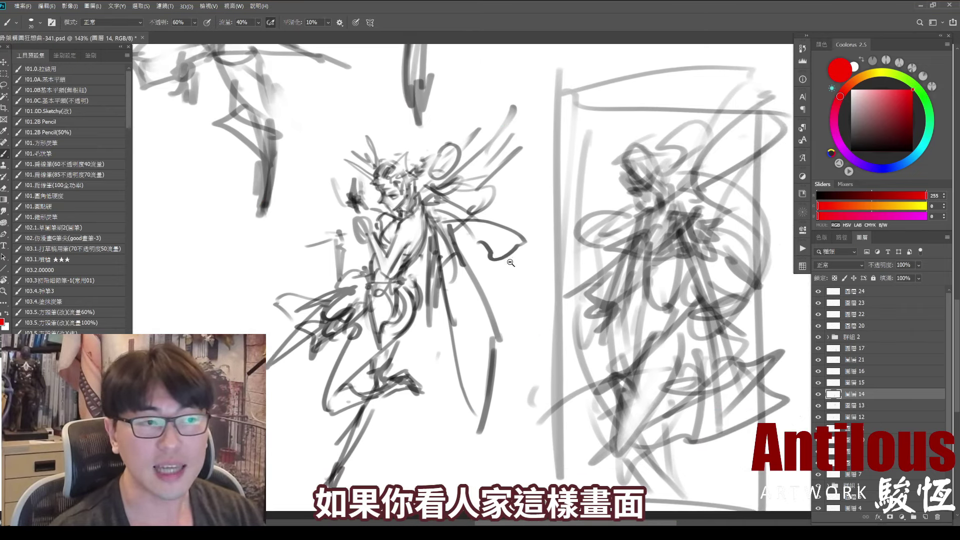
alt+click(510, 262)
click(494, 300)
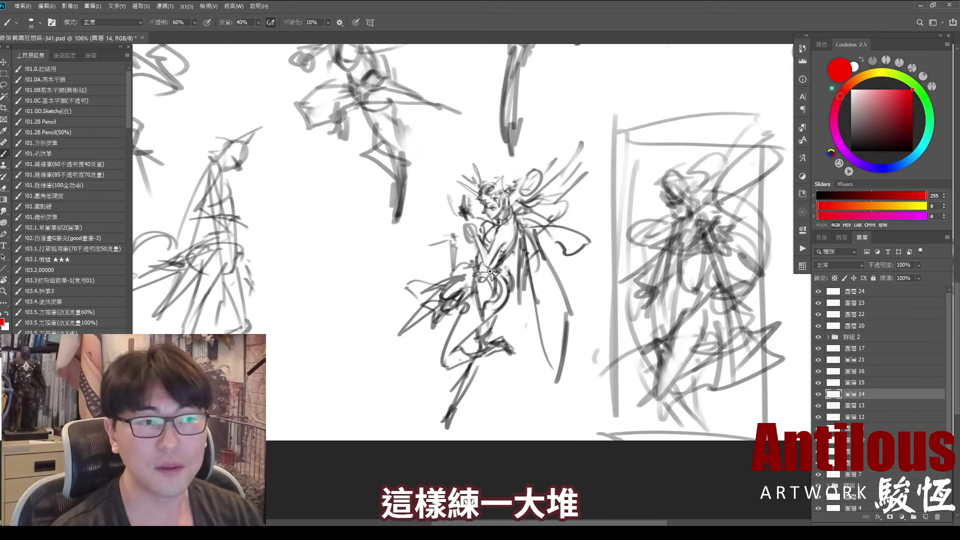
drag(490, 271, 473, 231)
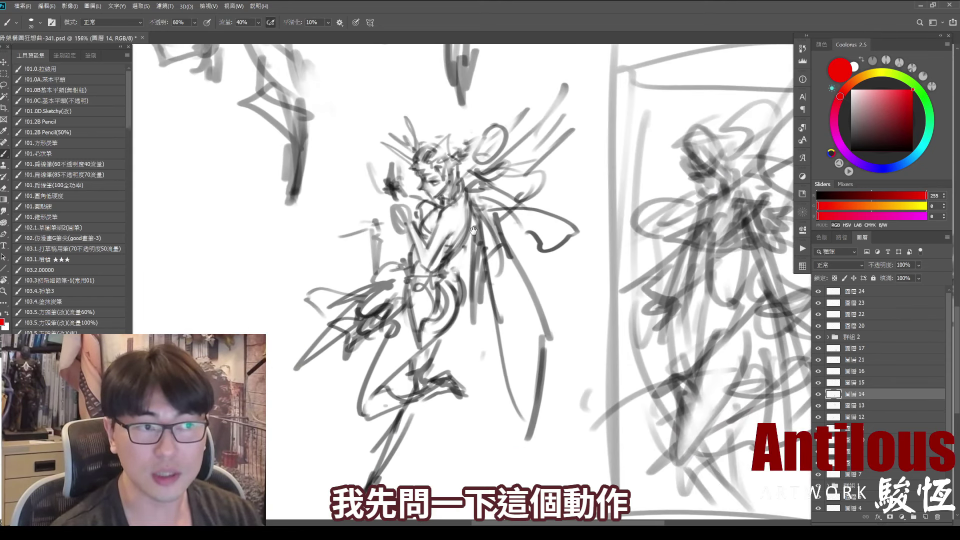
Circle the angel's head in red, discarding a stray arrow at the waist
drag(419, 431, 426, 476)
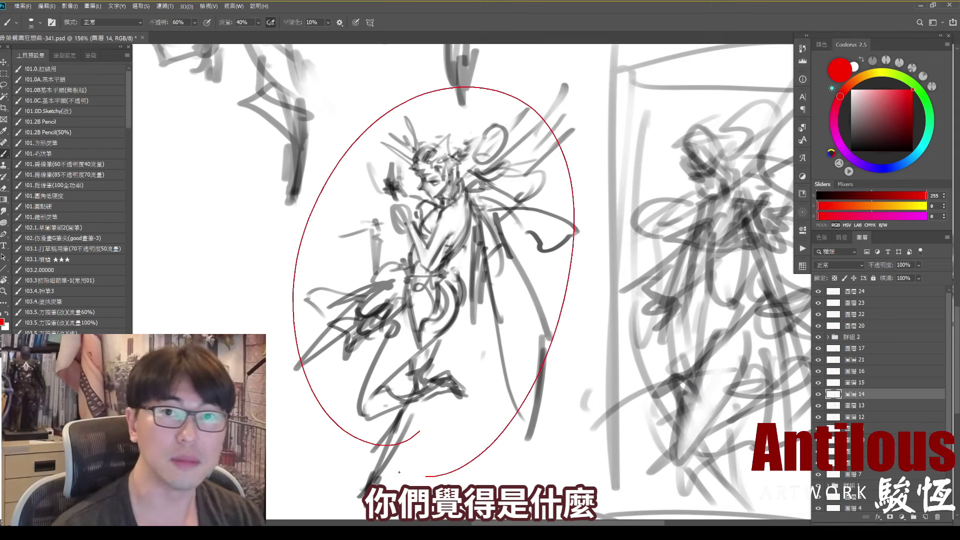
drag(428, 220, 535, 219)
key(ctrl+z)
key(ctrl+z)
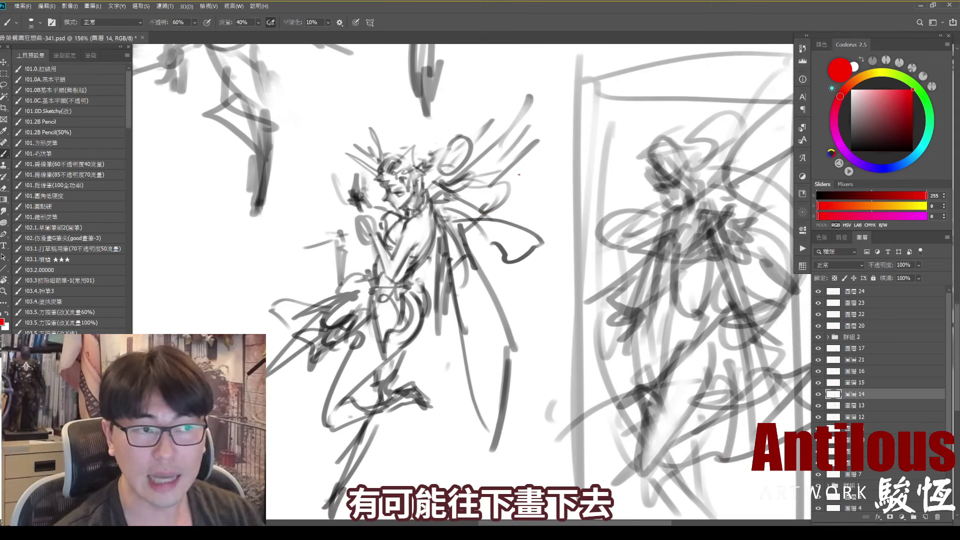
mouse_move(383, 157)
mouse_down()
mouse_move(390, 153)
mouse_move(360, 245)
mouse_move(377, 240)
mouse_up()
Draw a small red head diagram right of the angel and a straight red neck-to-shoulder line
key(ctrl+z)
key(ctrl+z)
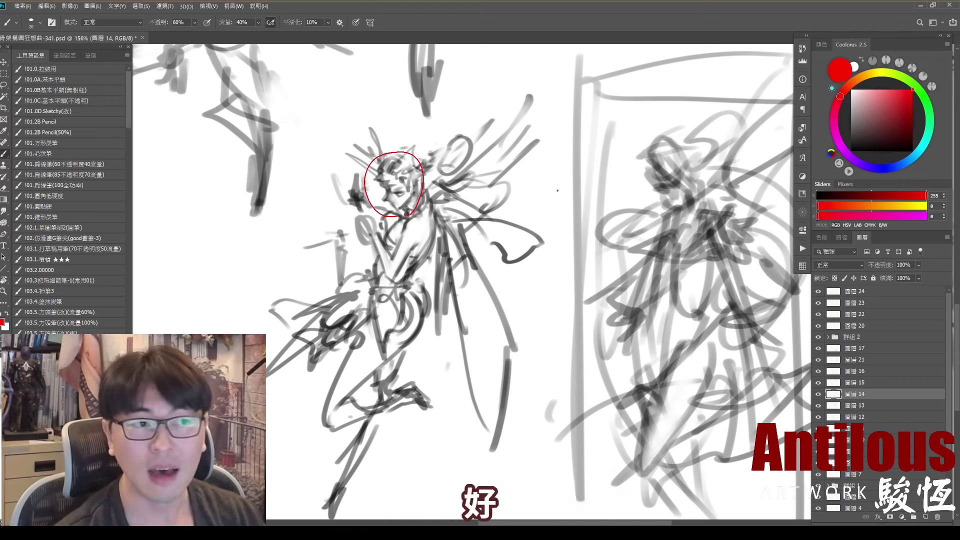
key(ctrl+z)
drag(541, 155, 557, 200)
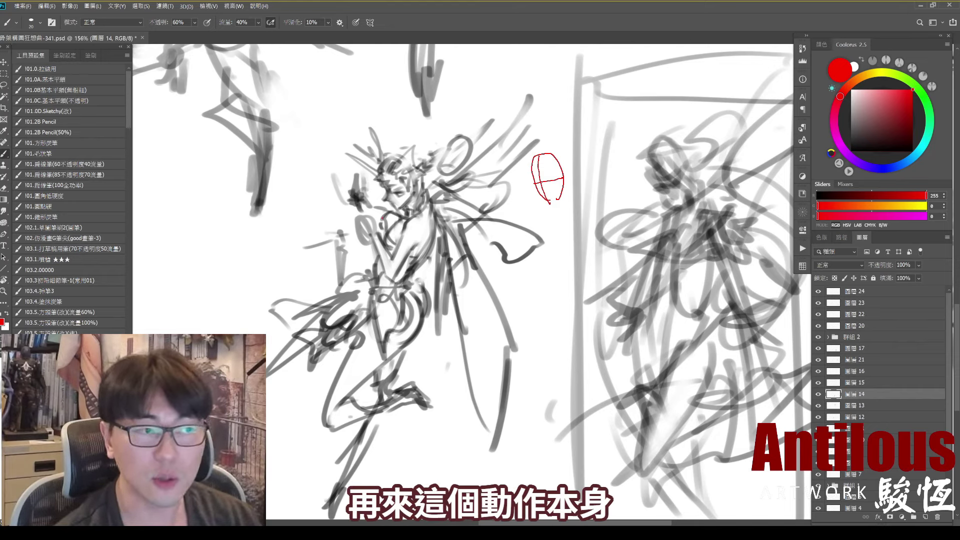
drag(381, 223, 383, 236)
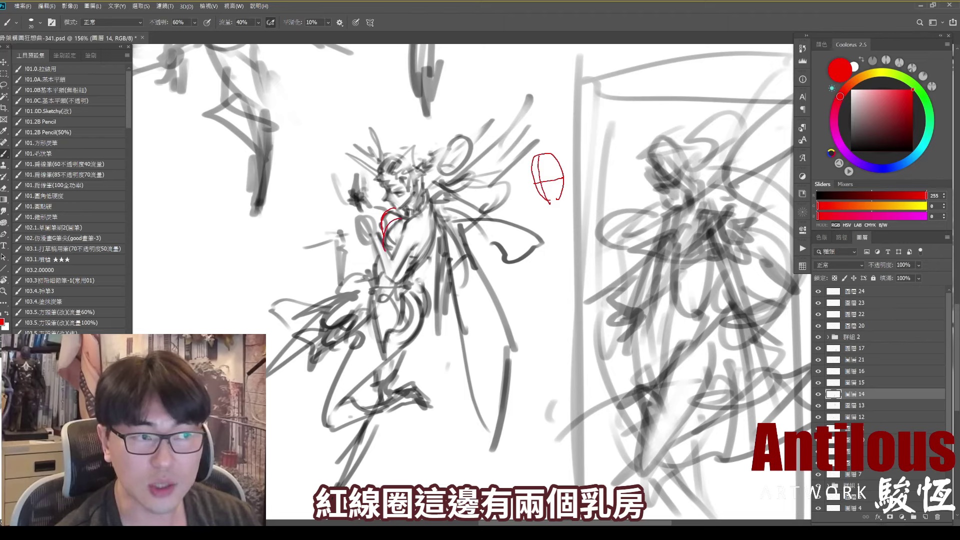
key(ctrl+z)
key(ctrl+z)
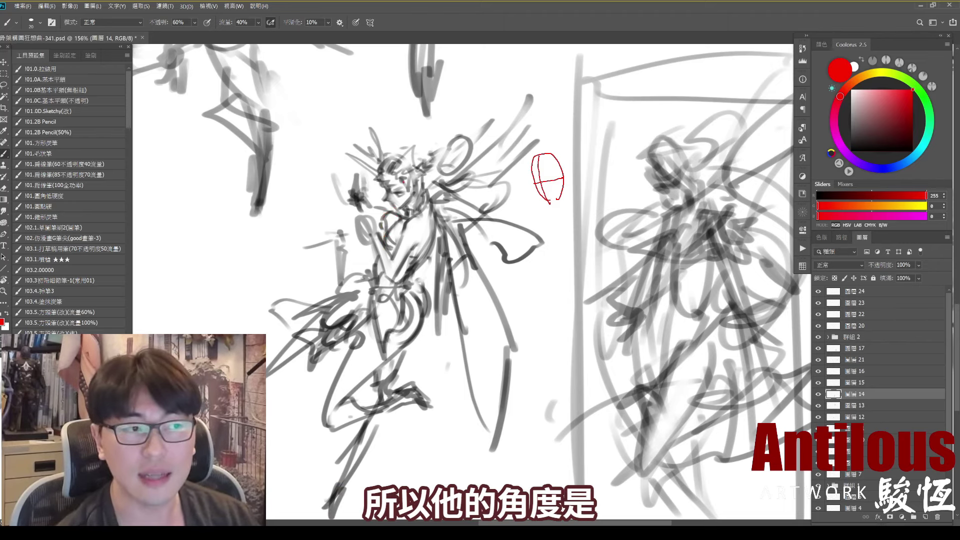
drag(417, 174, 430, 216)
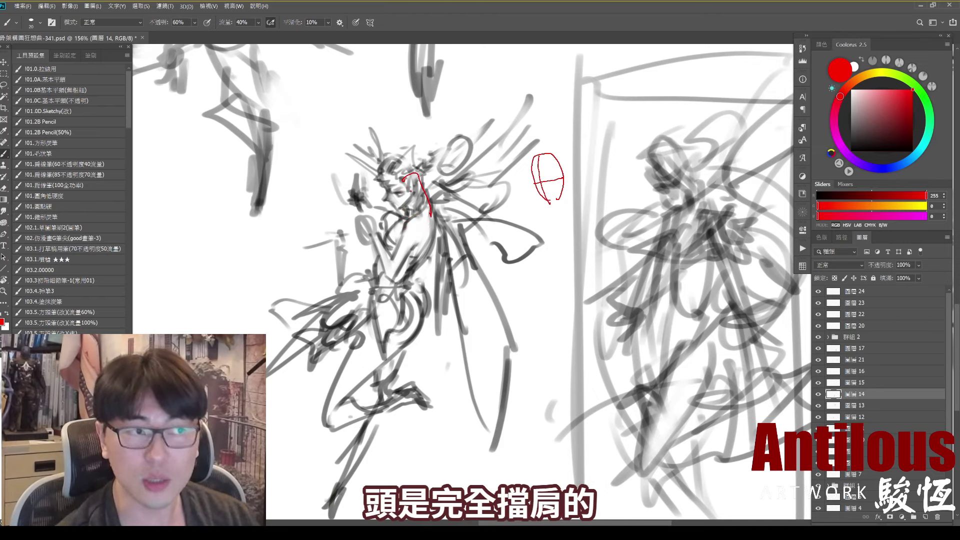
key(ctrl+z)
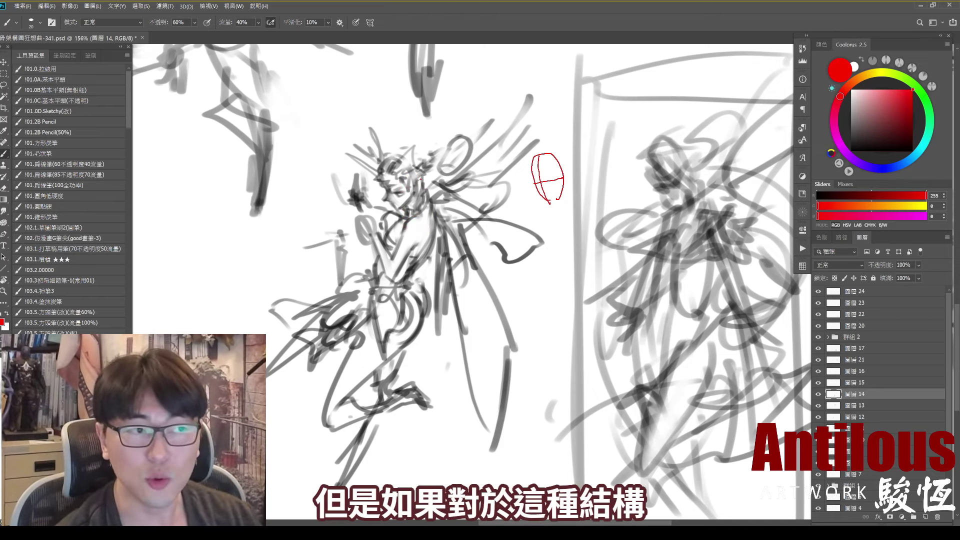
mouse_move(418, 176)
mouse_down()
mouse_move(434, 231)
mouse_move(427, 203)
mouse_up()
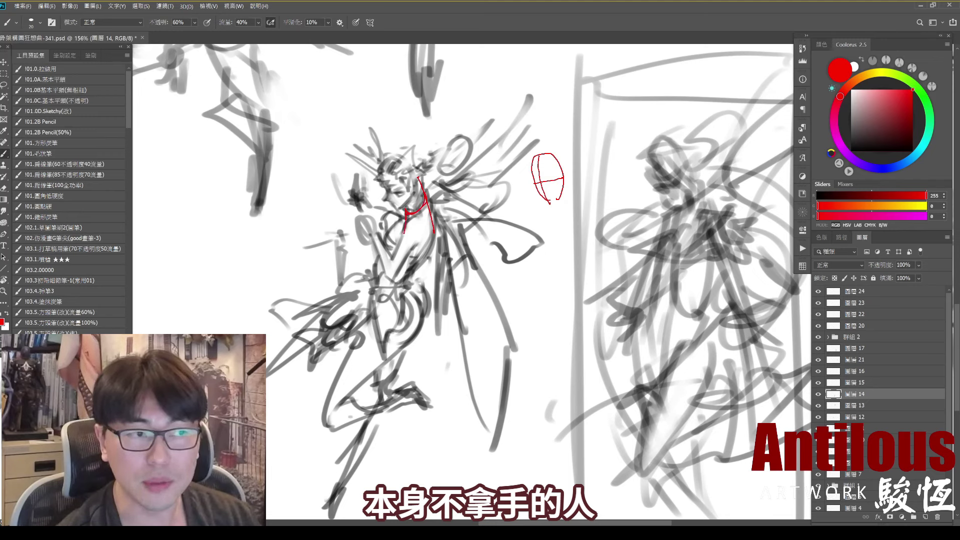
Add neck and shoulder lines to the red head diagram, discarding stray chest and arrow strokes
mouse_move(406, 235)
mouse_down()
mouse_move(433, 215)
mouse_move(428, 241)
mouse_up()
key(ctrl+z)
key(ctrl+z)
key(ctrl+z)
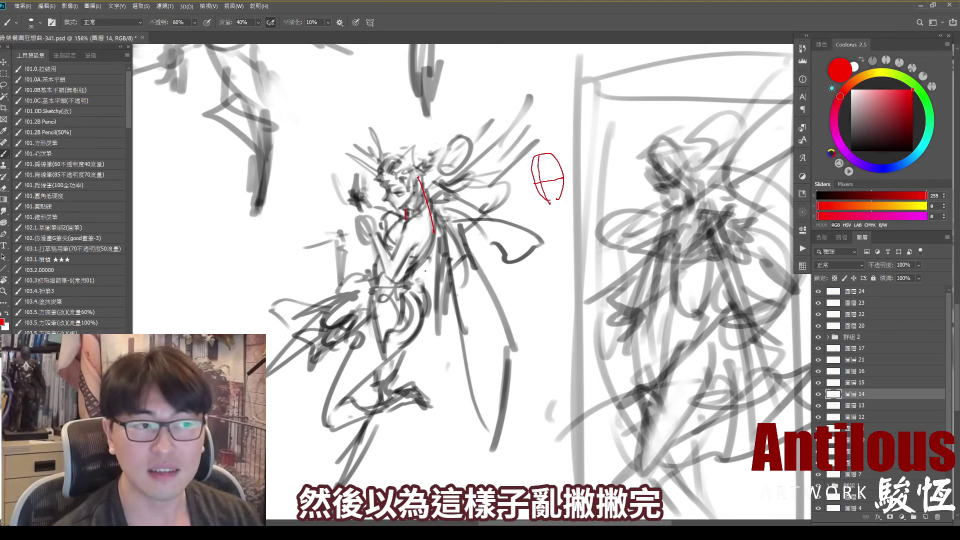
drag(370, 443, 503, 383)
key(ctrl+z)
key(ctrl+z)
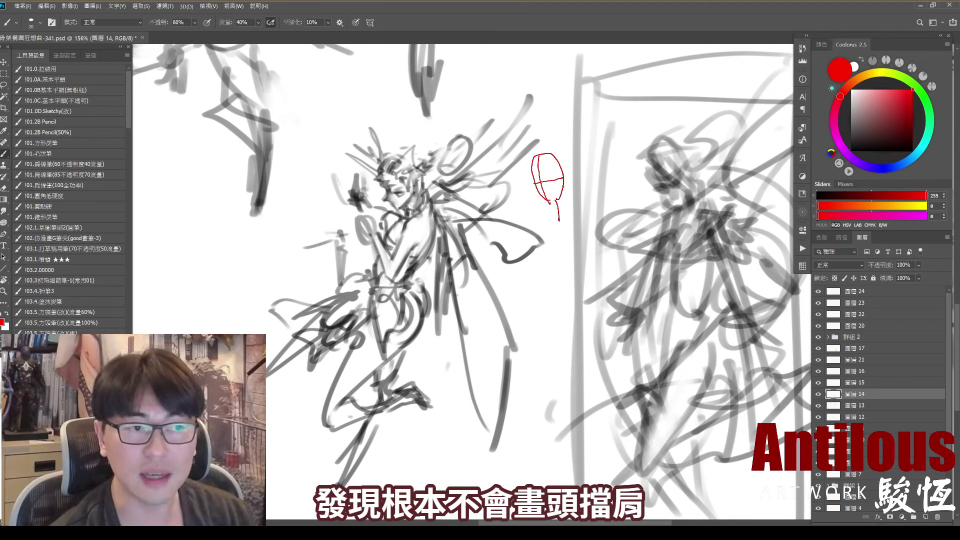
drag(563, 183, 576, 216)
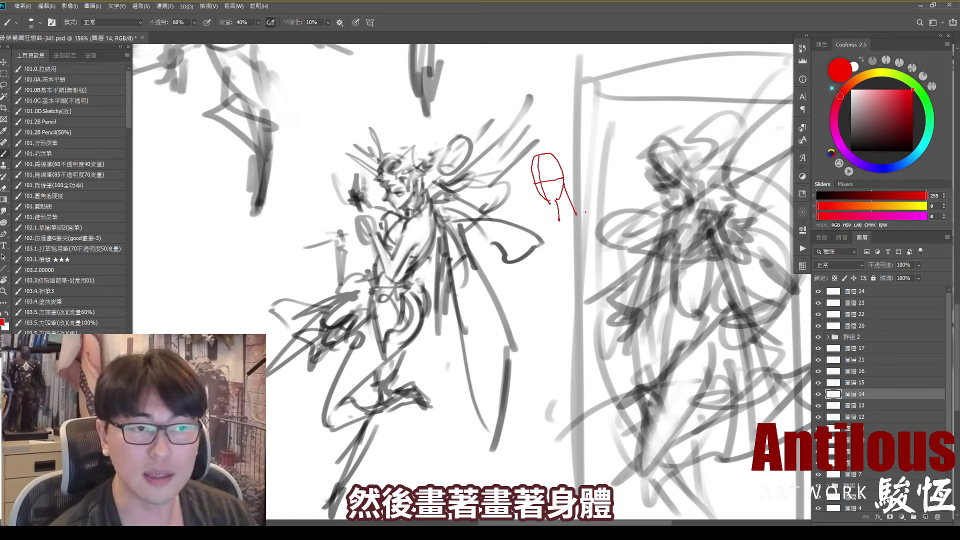
drag(576, 215, 593, 214)
drag(587, 177, 576, 196)
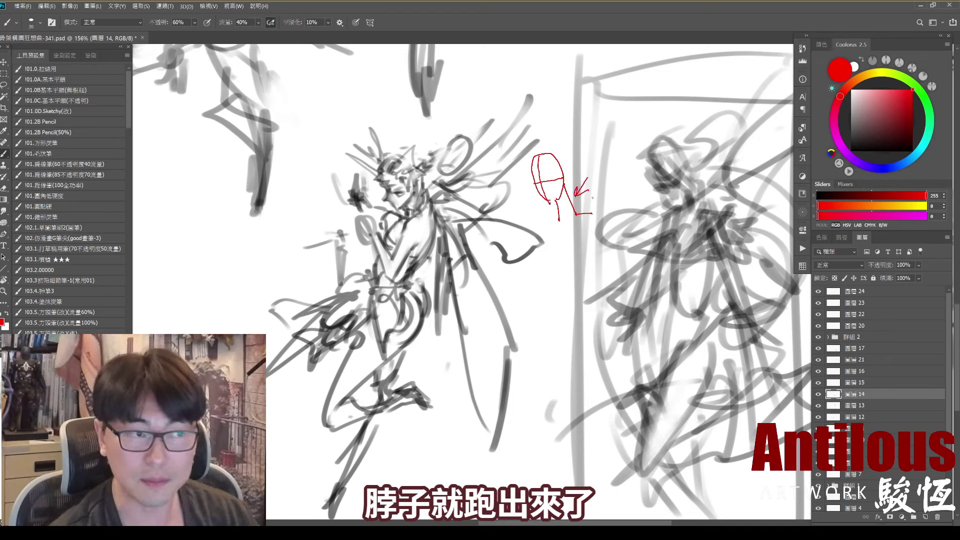
key(ctrl+z)
drag(533, 219, 534, 233)
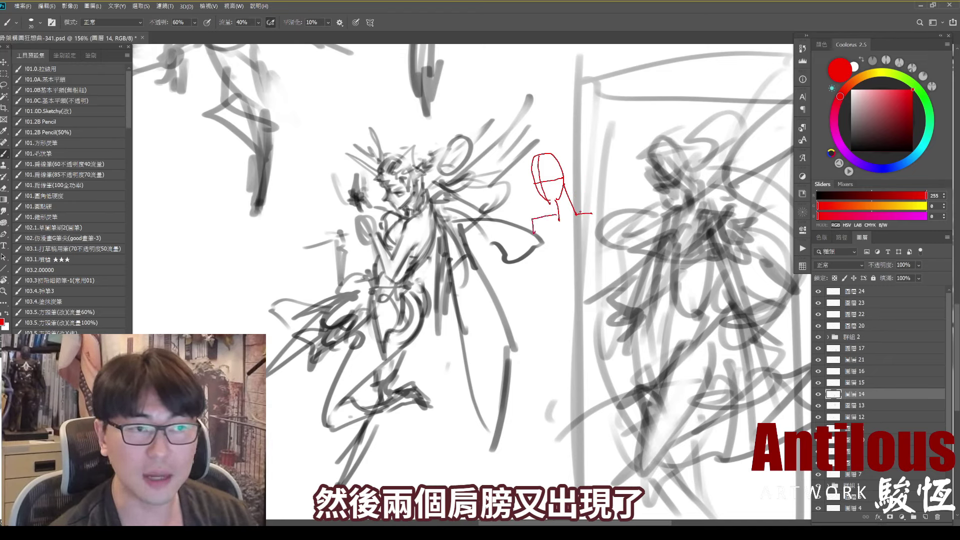
drag(592, 214, 598, 223)
Draw the mannequin's body contours, legs and pointed feet below the head diagram
drag(414, 207, 375, 286)
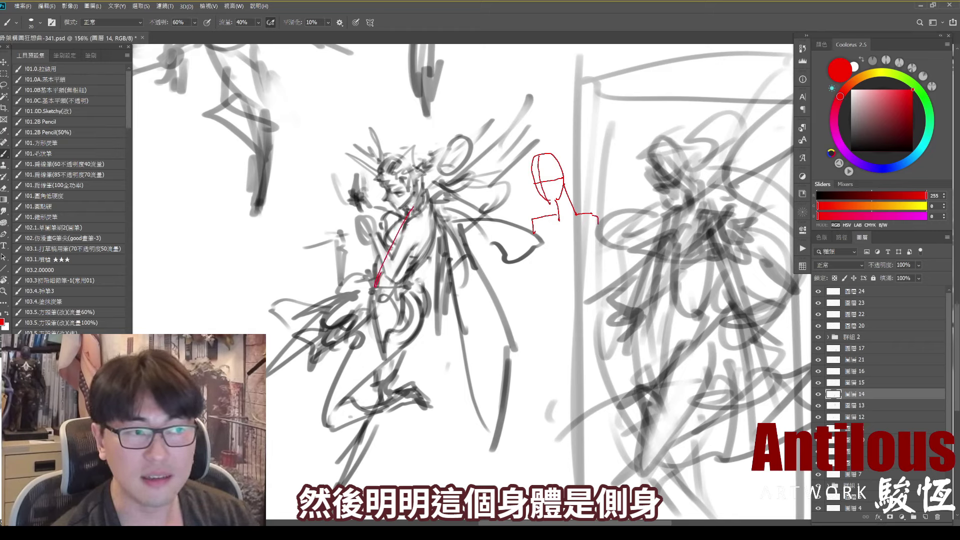
key(ctrl+z)
drag(409, 220, 415, 229)
key(ctrl+z)
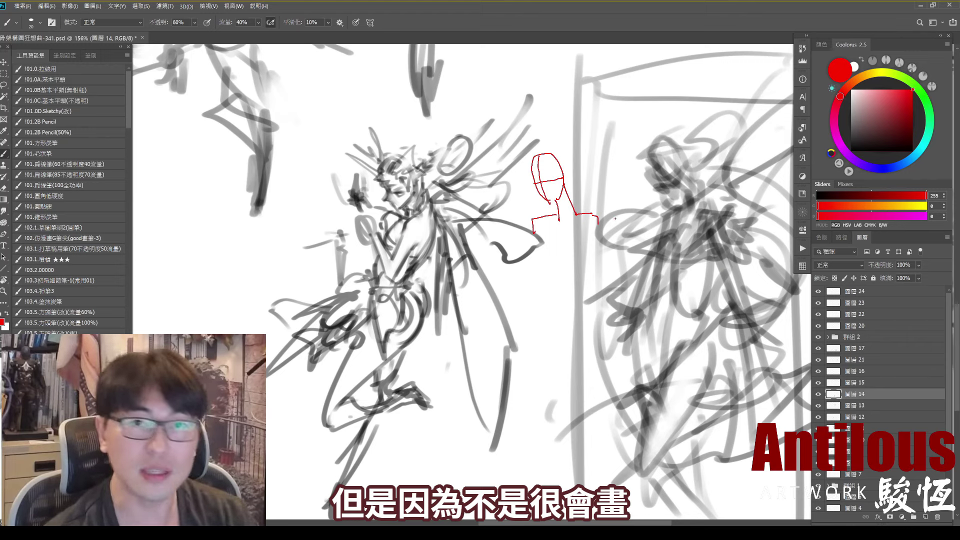
drag(602, 173, 471, 302)
key(ctrl+z)
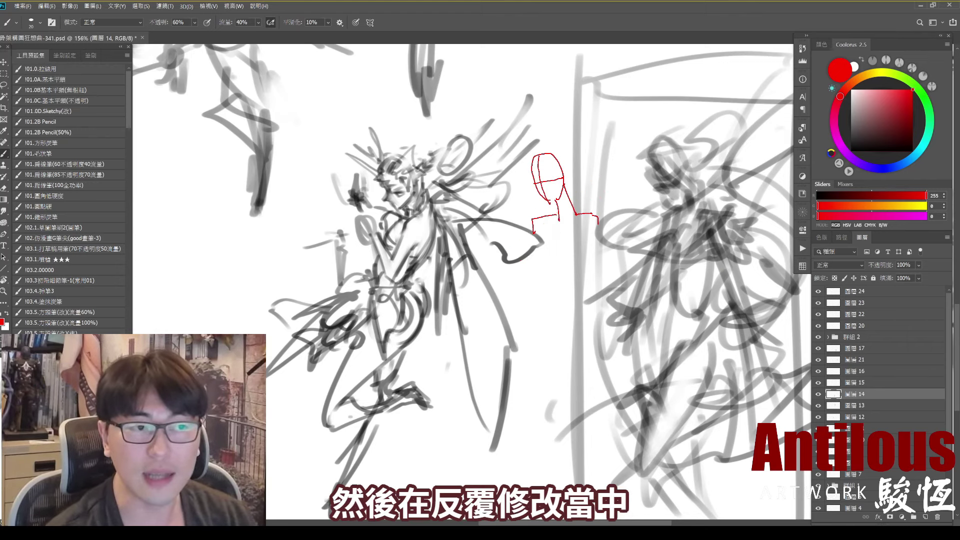
drag(539, 223, 530, 295)
mouse_move(591, 242)
mouse_down()
mouse_move(566, 322)
mouse_move(530, 331)
mouse_move(529, 345)
mouse_up()
drag(573, 340, 498, 453)
mouse_move(595, 350)
mouse_down()
mouse_move(527, 440)
mouse_move(595, 441)
mouse_up()
mouse_move(527, 438)
mouse_down()
mouse_move(603, 434)
mouse_move(627, 446)
mouse_up()
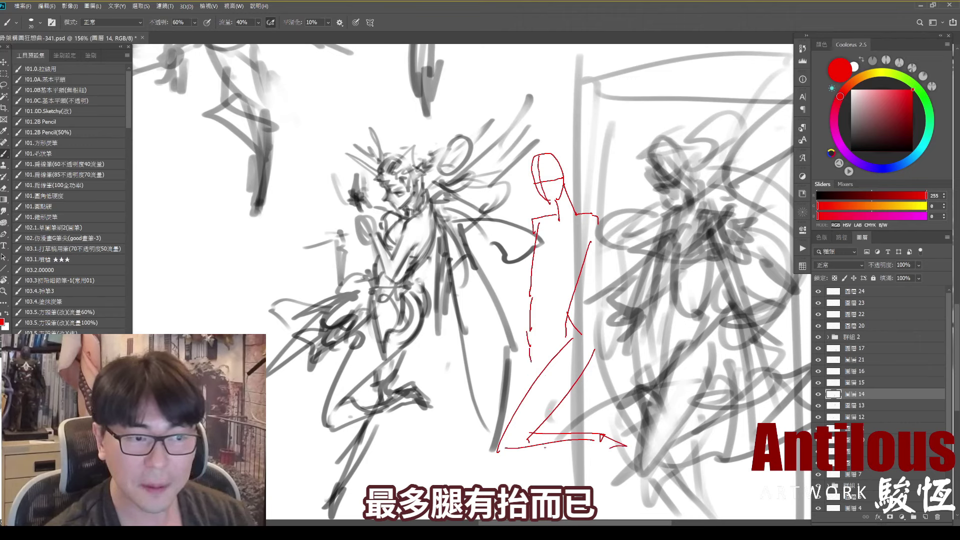
drag(543, 446, 555, 492)
drag(550, 445, 561, 493)
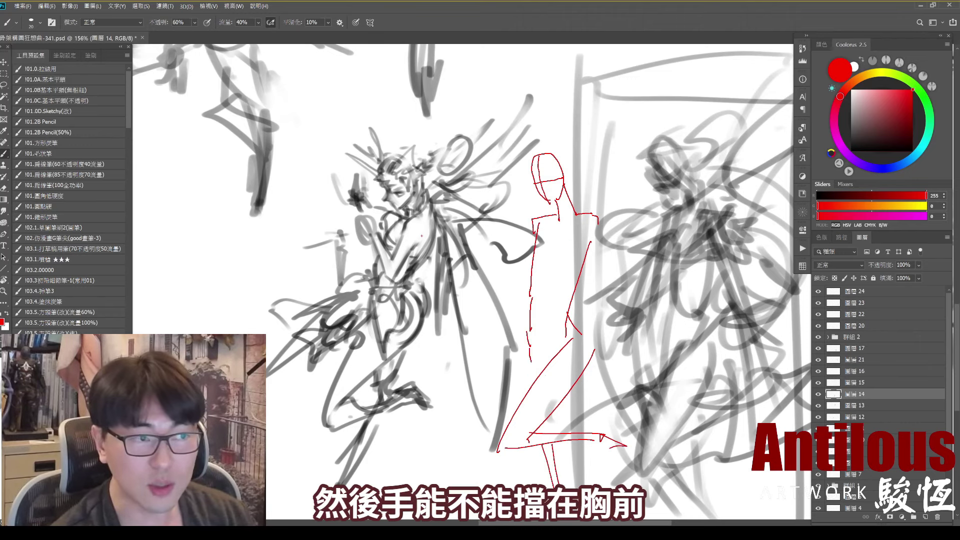
Add the mannequin's torso line, hand and arm connections, undoing a stray raised-arm sketch
mouse_move(422, 217)
mouse_down()
mouse_move(388, 281)
mouse_move(380, 221)
mouse_move(374, 236)
mouse_up()
key(ctrl+z)
key(ctrl+z)
key(ctrl+z)
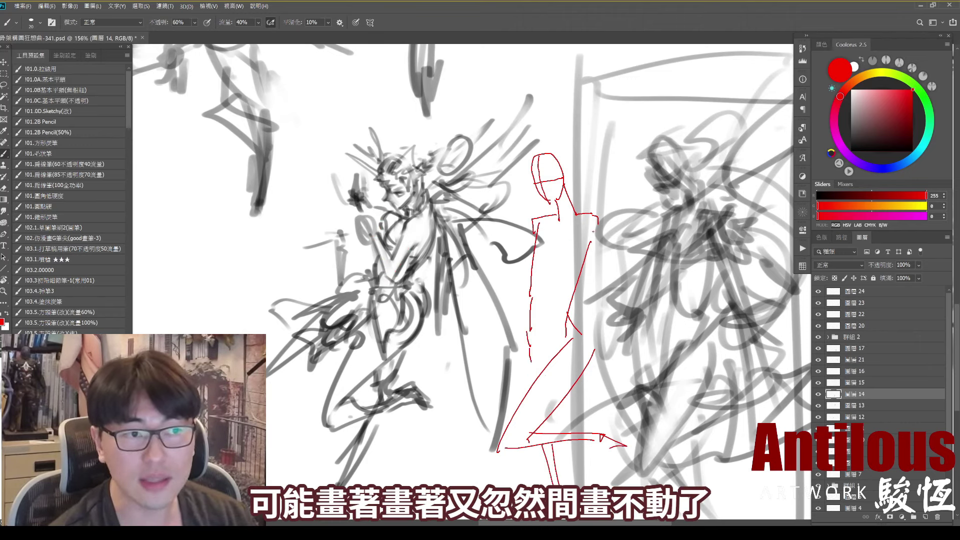
drag(598, 221, 587, 286)
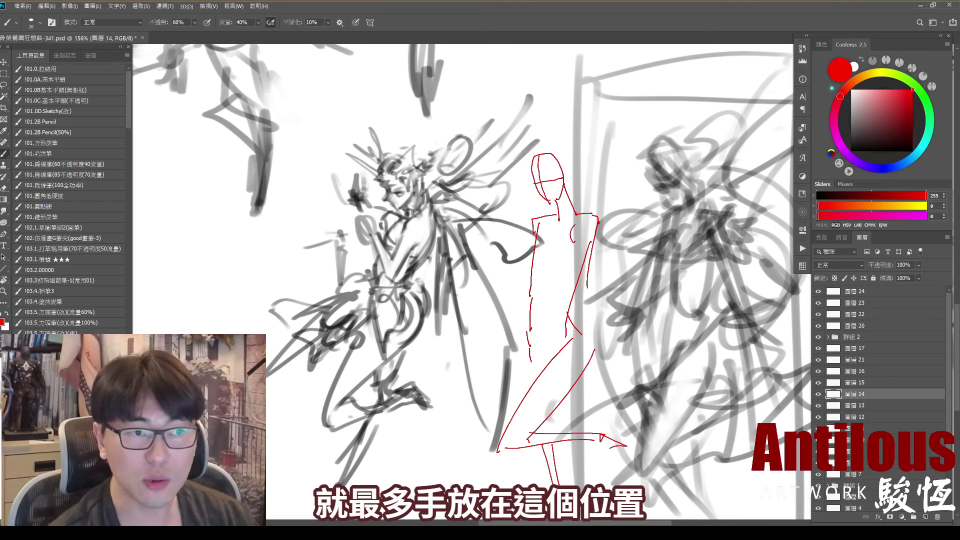
drag(520, 245, 523, 261)
mouse_move(523, 249)
mouse_down()
mouse_move(580, 280)
mouse_move(578, 289)
mouse_up()
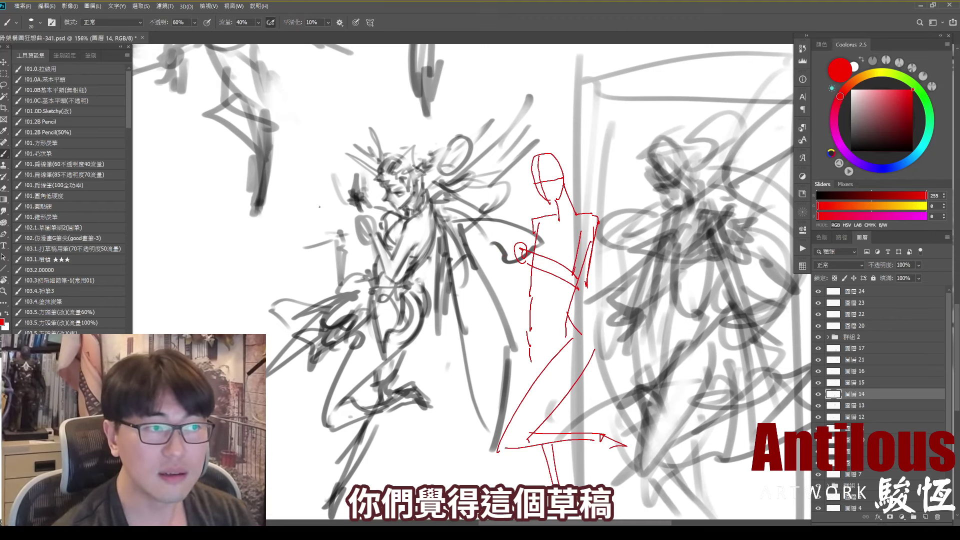
Label the angel sketch A and the red mannequin B
drag(319, 217, 344, 214)
drag(317, 198, 343, 211)
drag(592, 164, 600, 187)
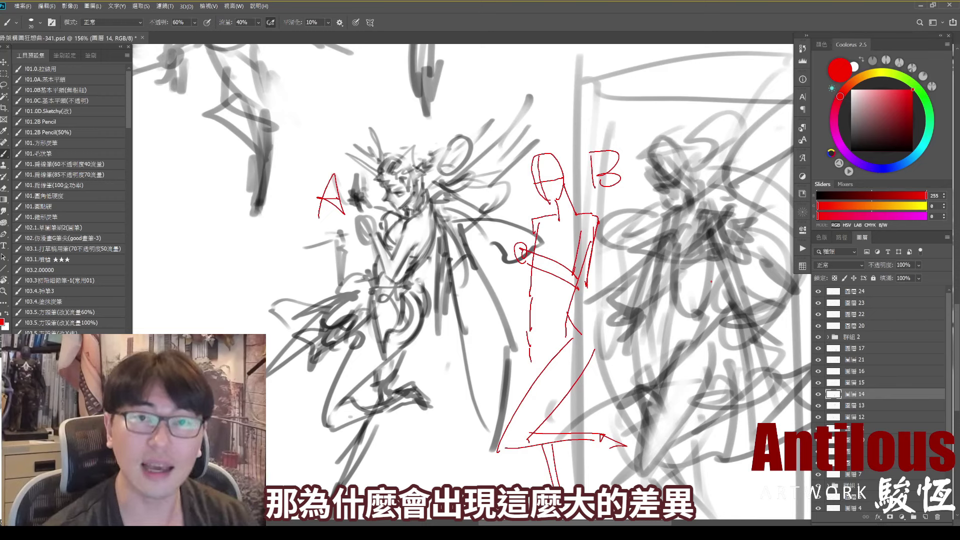
Circle figure A in red, arrow it toward B, then delete all the red markup
drag(395, 368, 365, 395)
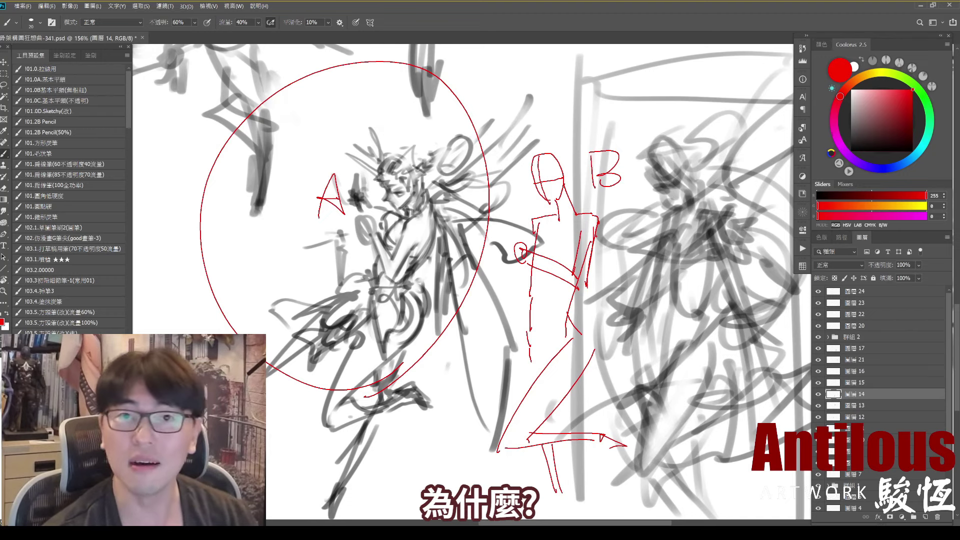
key(ctrl+z)
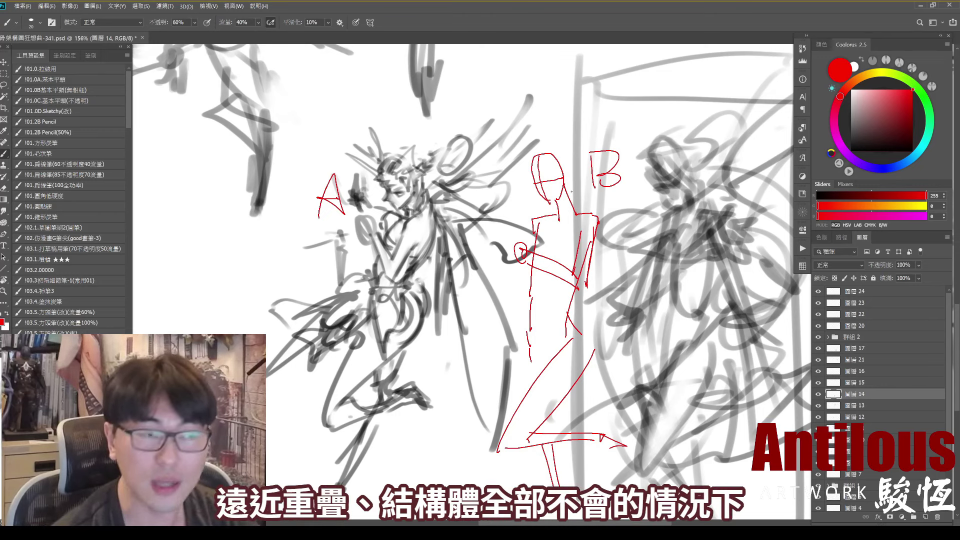
drag(346, 260, 356, 264)
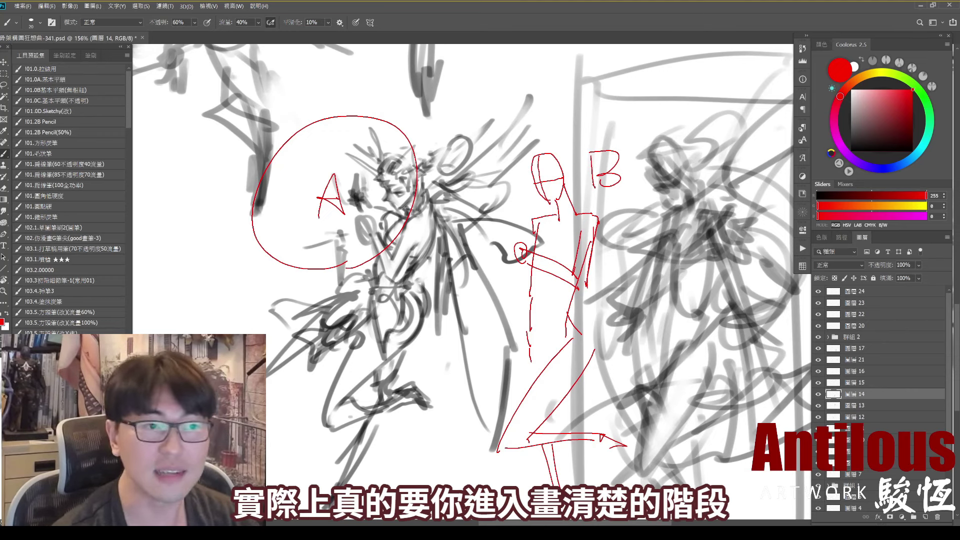
mouse_move(391, 195)
mouse_down()
mouse_move(534, 205)
mouse_move(514, 219)
mouse_up()
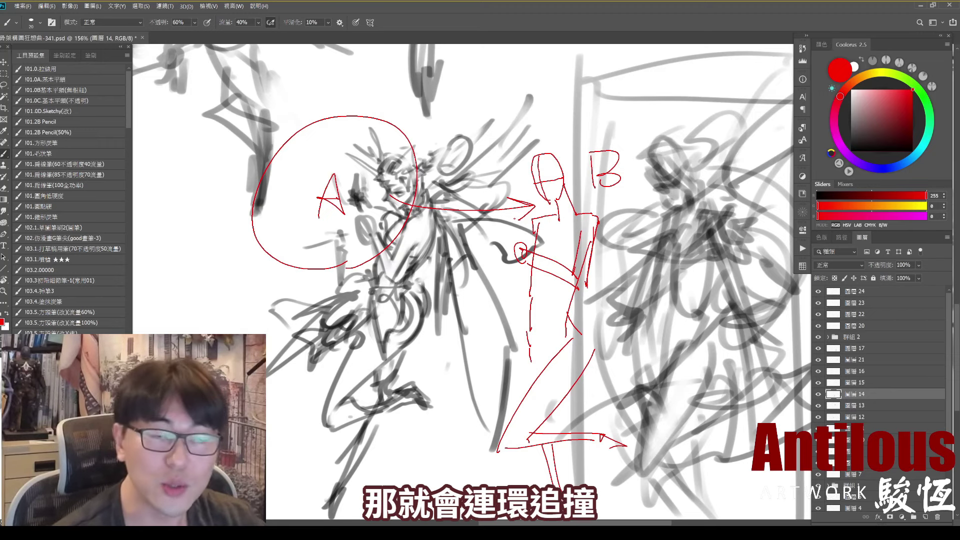
key(Delete)
Glance at the XnView sketch browser, then return to the Photoshop document
scroll(547, 268, down, 3)
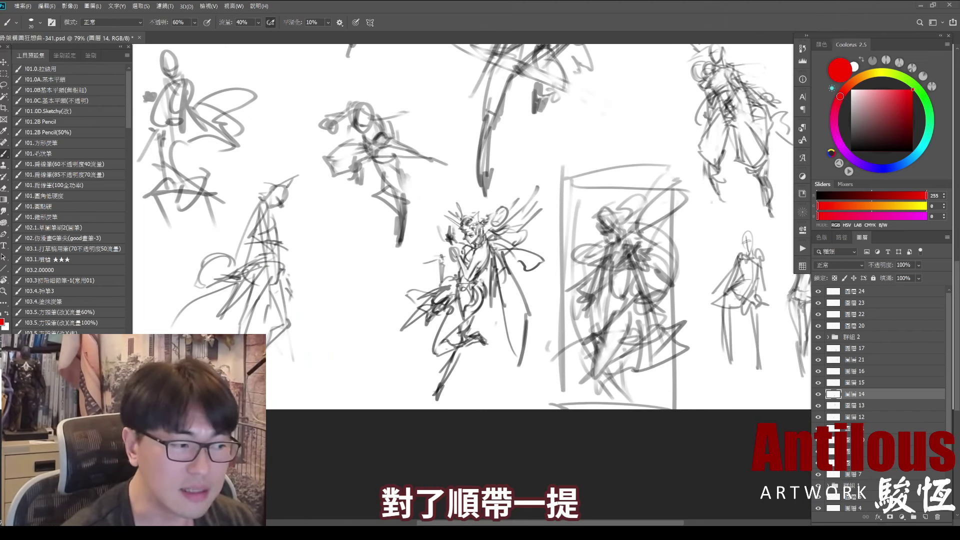
key(alt+Tab)
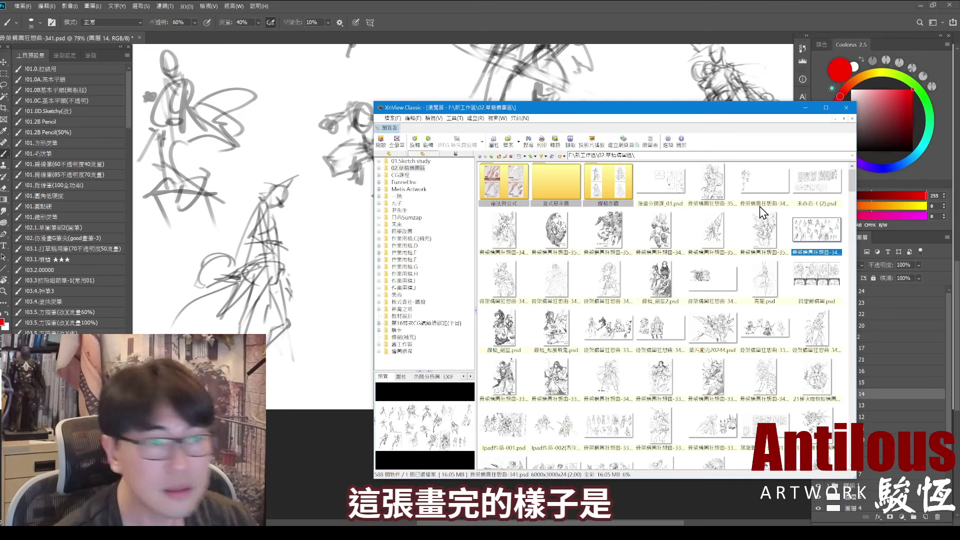
click(706, 17)
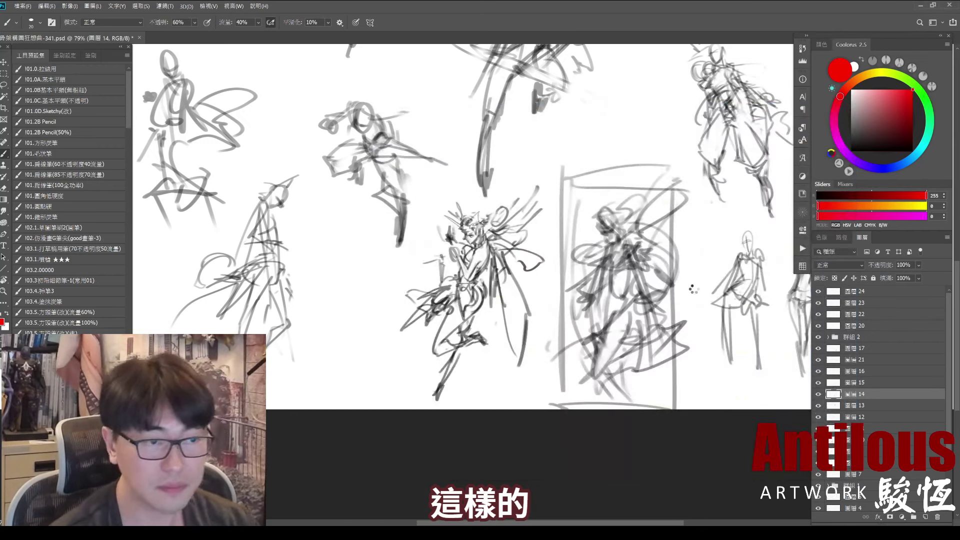
scroll(609, 241, up, 3)
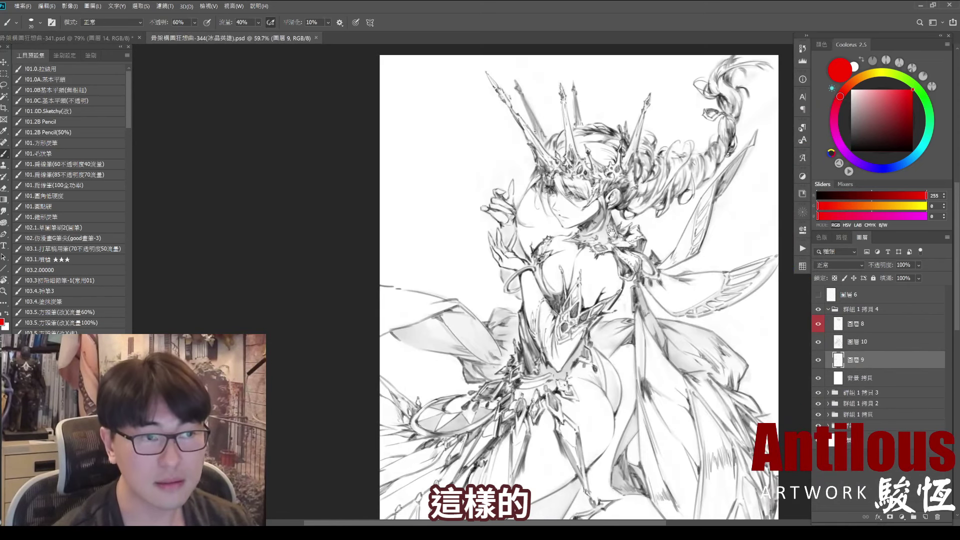
Try a red crown arrow and torso guide strokes on the lineart, then undo both
drag(602, 85, 623, 170)
key(ctrl+z)
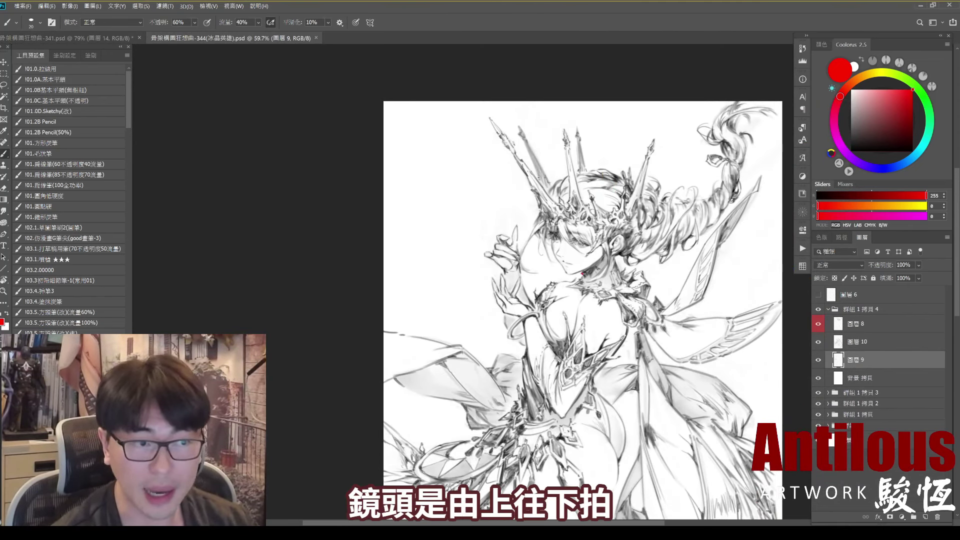
mouse_move(583, 309)
mouse_down()
mouse_move(617, 406)
mouse_move(553, 405)
mouse_up()
key(ctrl+z)
key(ctrl+z)
drag(617, 384, 611, 339)
scroll(610, 338, down, 3)
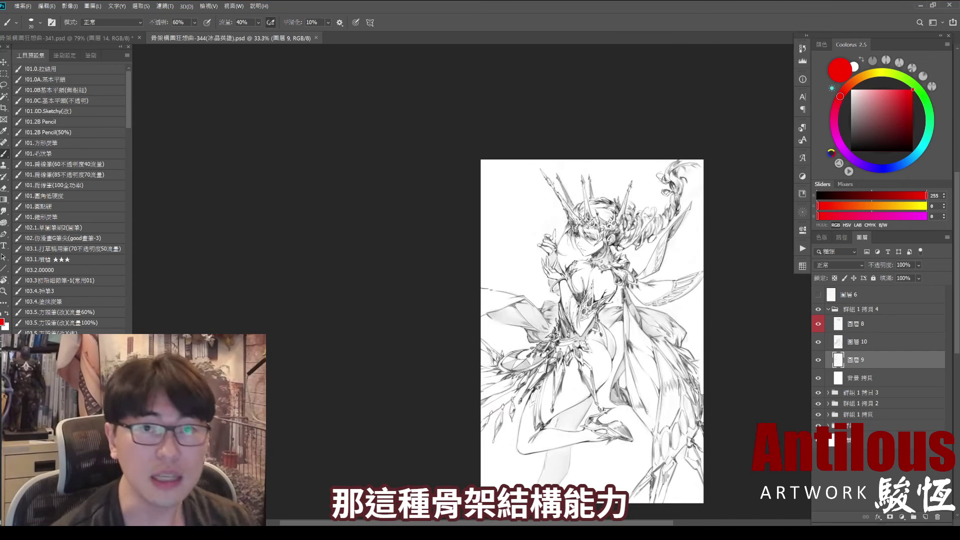
Switch to the gesture sketch sheet tab and shift its view to the right
click(119, 38)
drag(481, 315, 541, 314)
scroll(542, 314, down, 2)
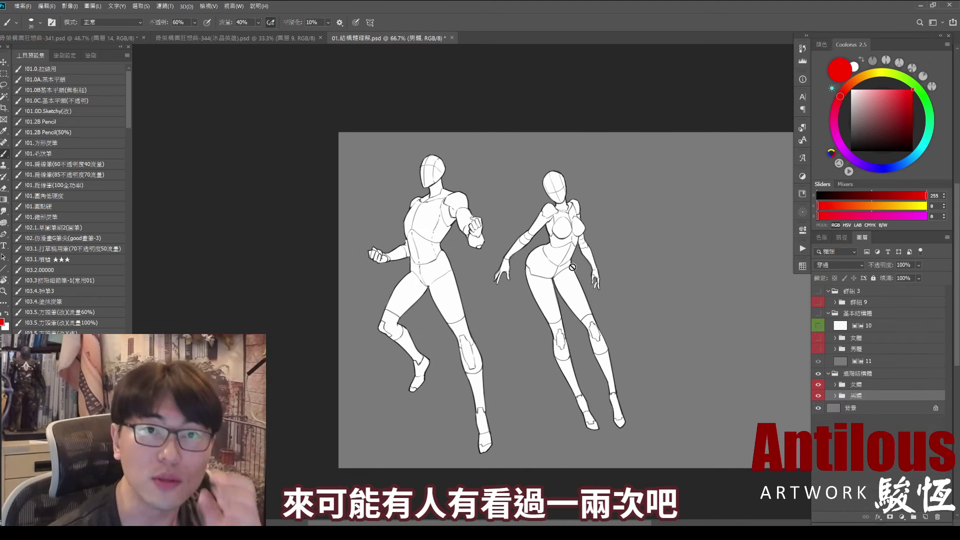
scroll(435, 262, up, 2)
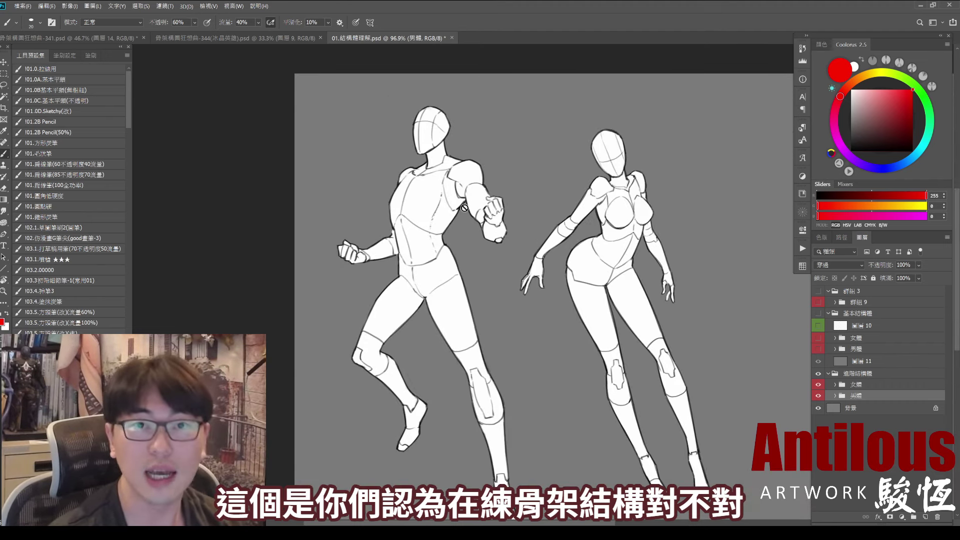
drag(413, 148, 513, 149)
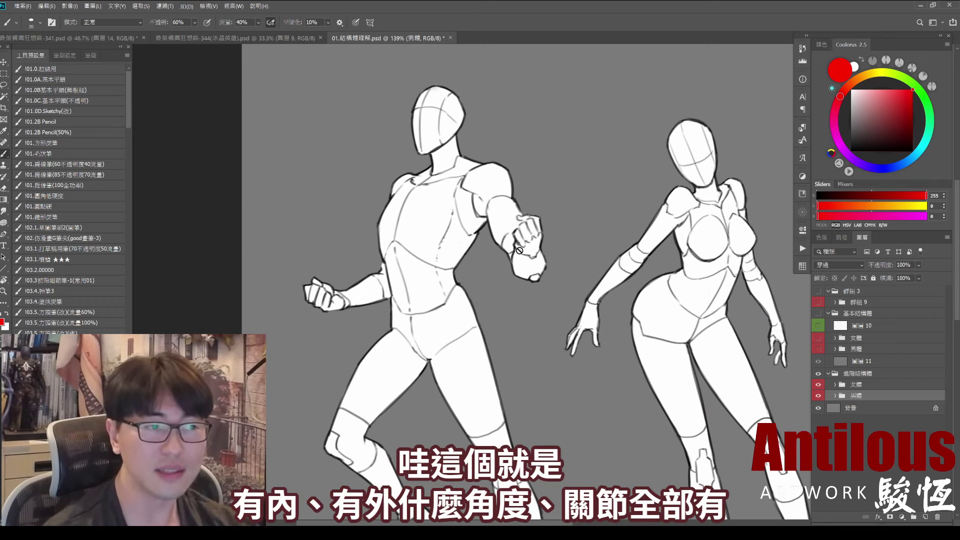
drag(510, 190, 516, 176)
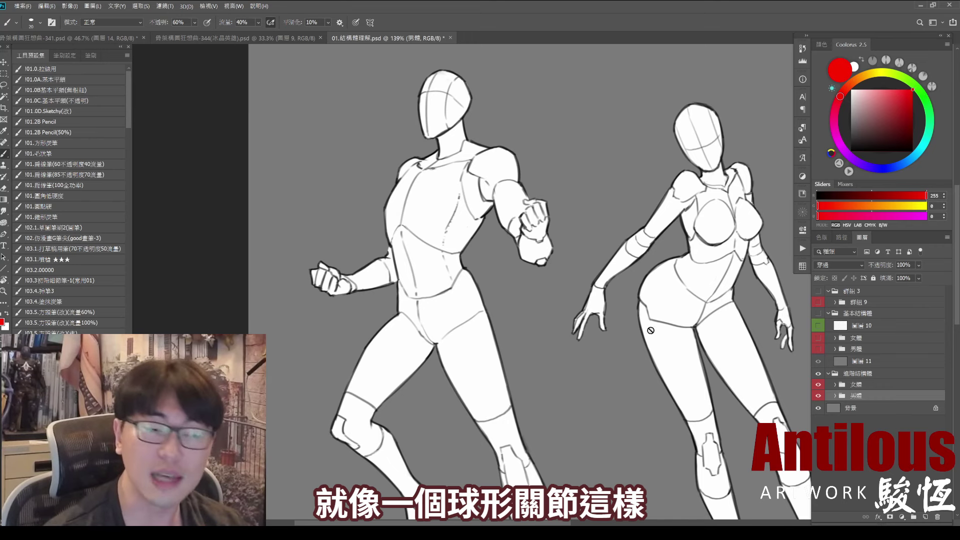
scroll(608, 310, down, 2)
scroll(608, 309, down, 3)
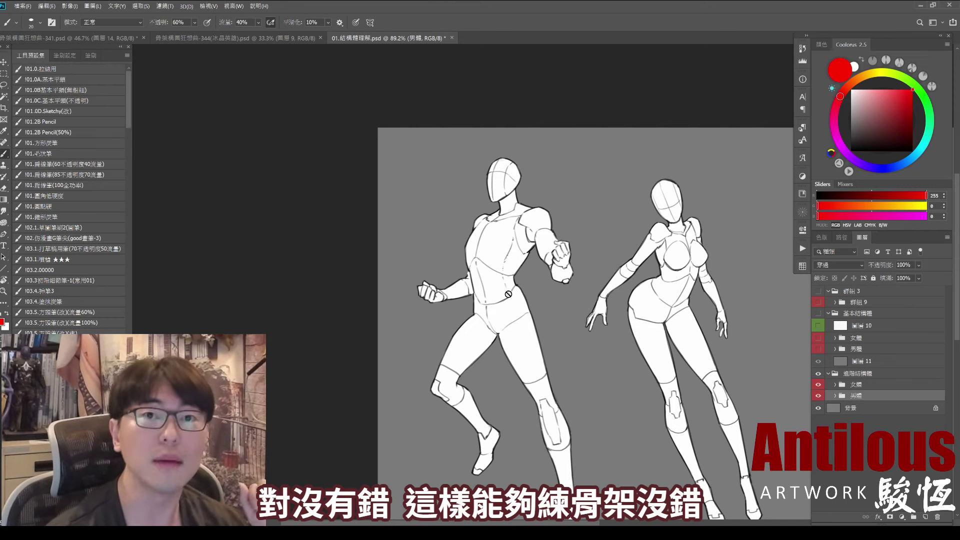
scroll(522, 216, up, 4)
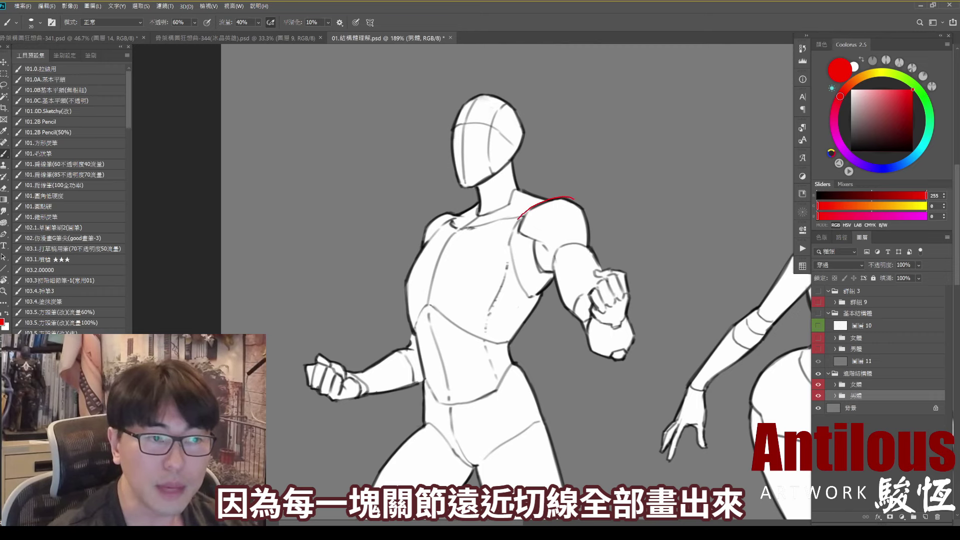
drag(534, 207, 532, 246)
mouse_move(516, 222)
mouse_down()
mouse_move(506, 253)
mouse_move(540, 298)
mouse_up()
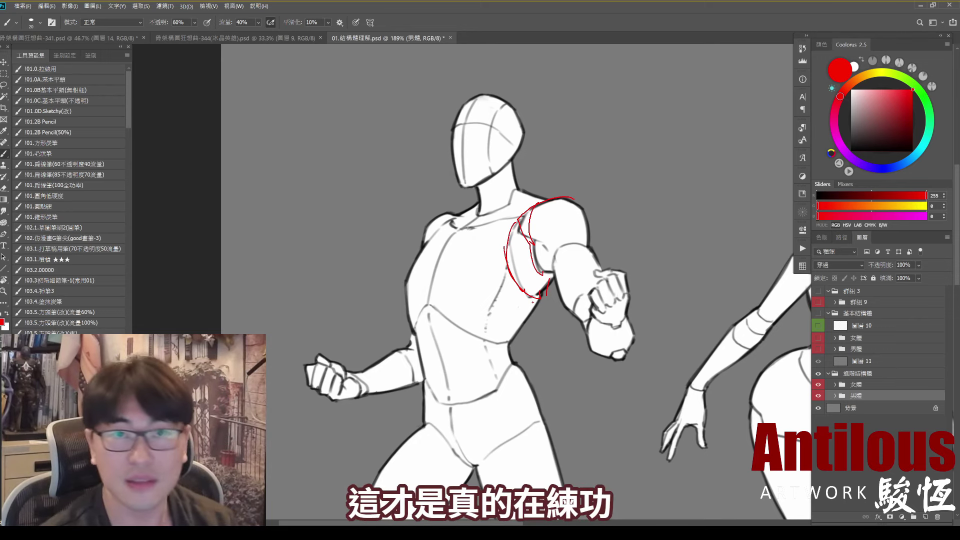
Undo the shoulder strokes and frame both mannequins in the structure document
key(ctrl+z)
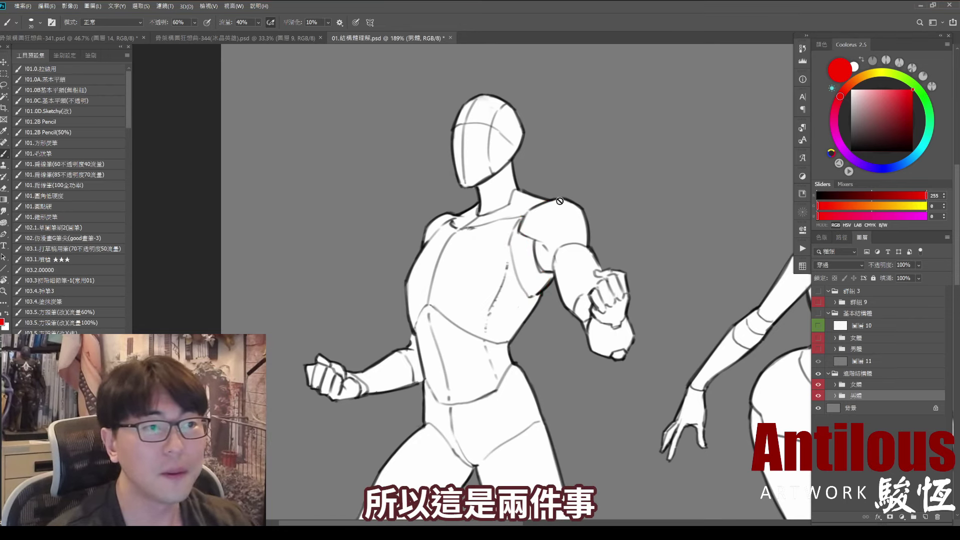
key(ctrl+Tab)
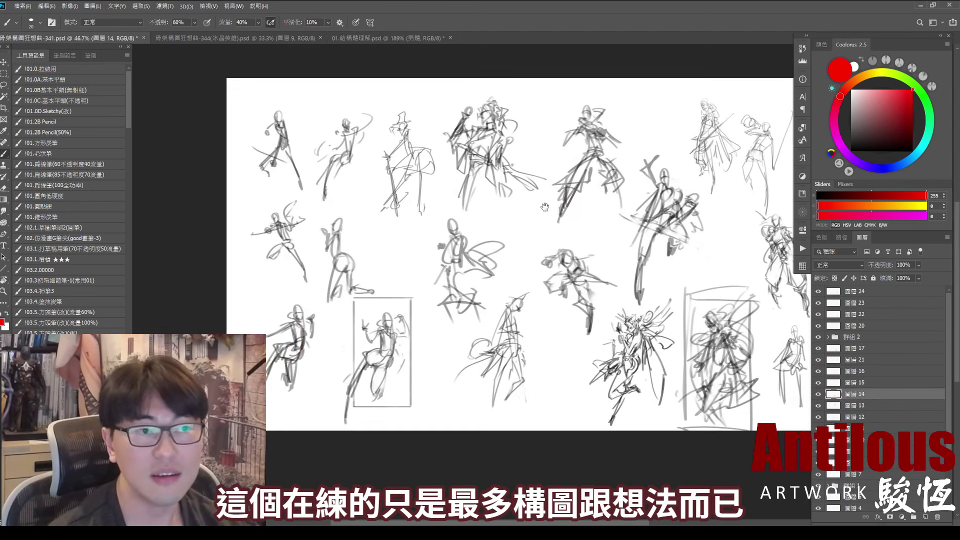
drag(496, 181, 532, 191)
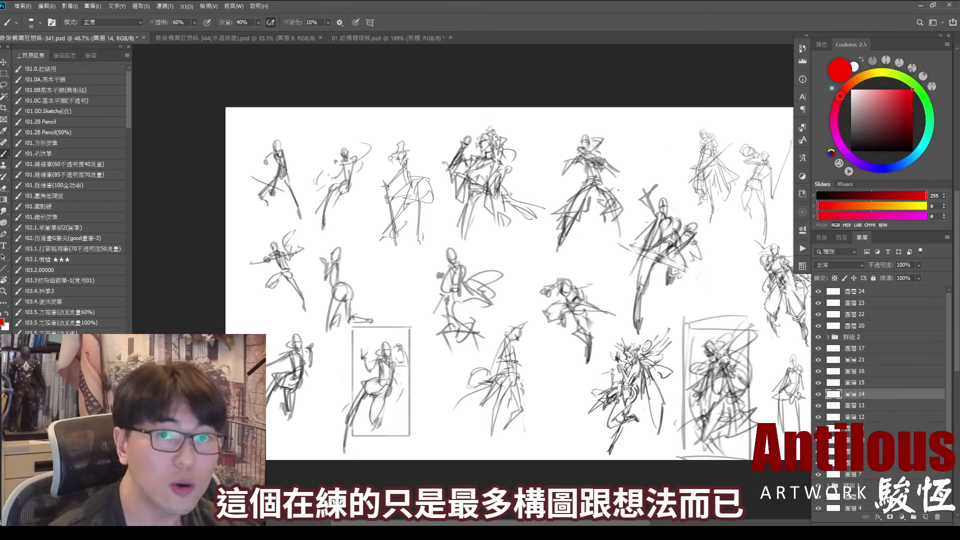
click(383, 41)
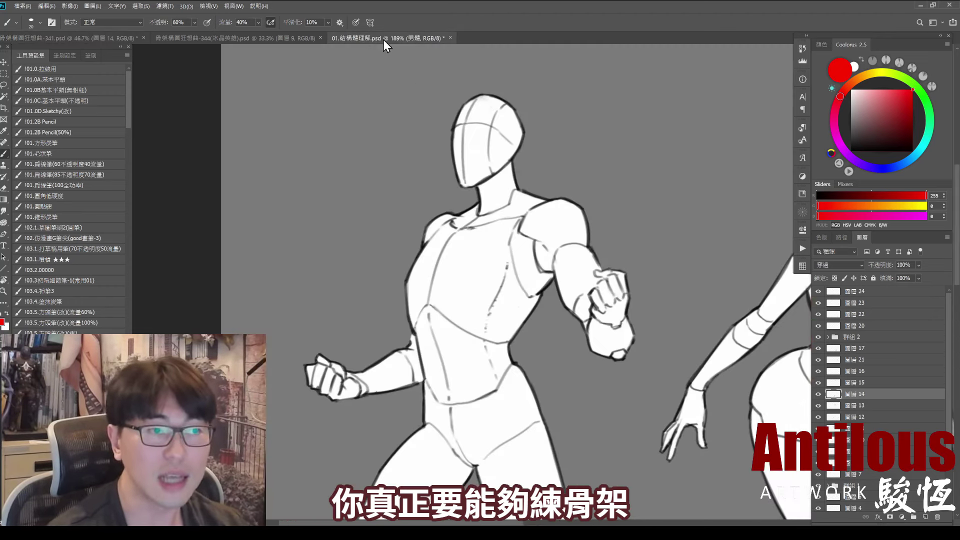
drag(490, 197, 465, 199)
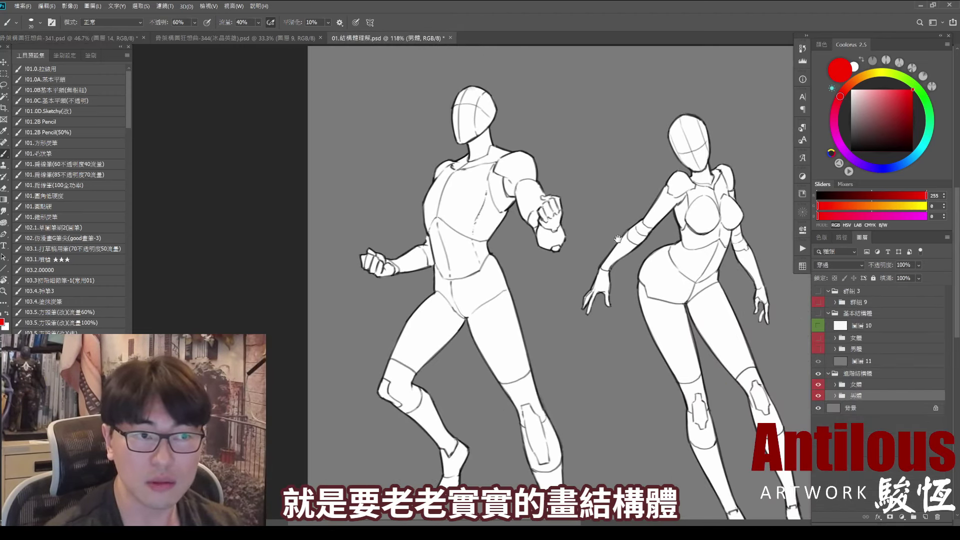
drag(718, 264, 687, 275)
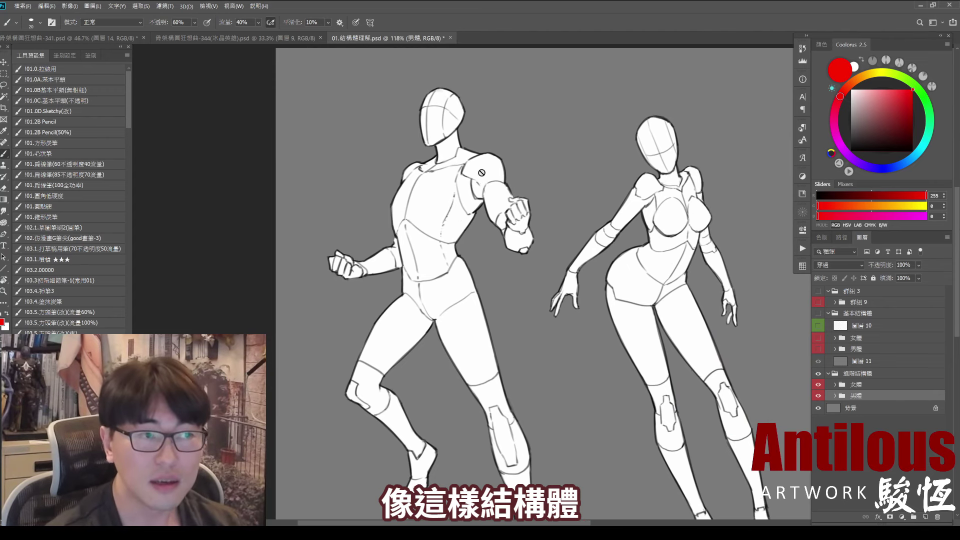
Trace red contours across the male figure's shoulder, chest, waist and hips
mouse_move(477, 152)
mouse_down()
mouse_move(480, 198)
mouse_move(505, 186)
mouse_up()
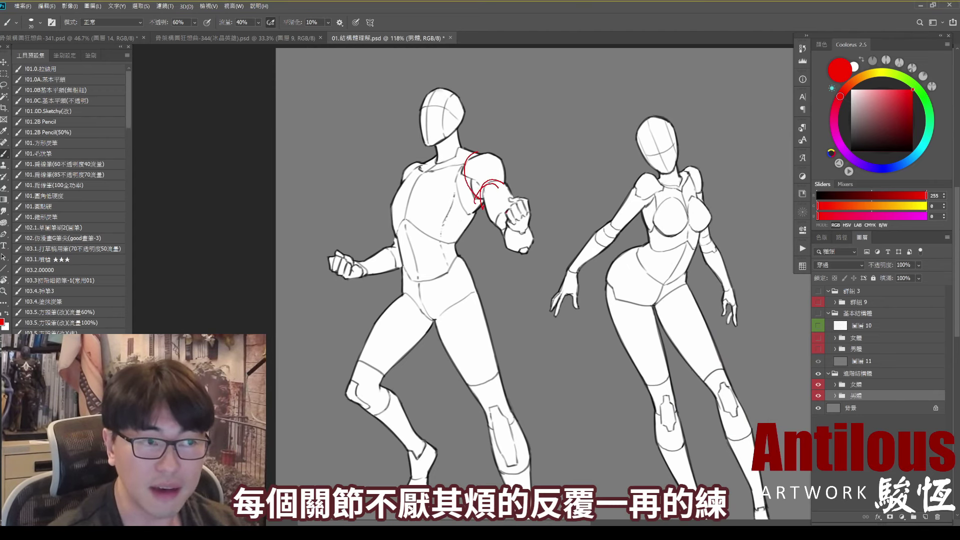
drag(394, 238, 450, 242)
drag(403, 270, 455, 262)
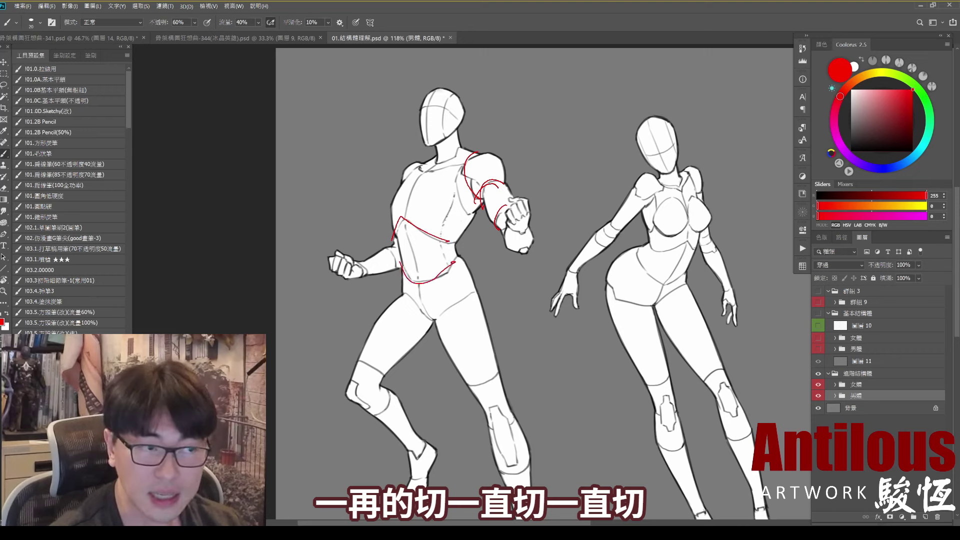
drag(432, 319, 475, 298)
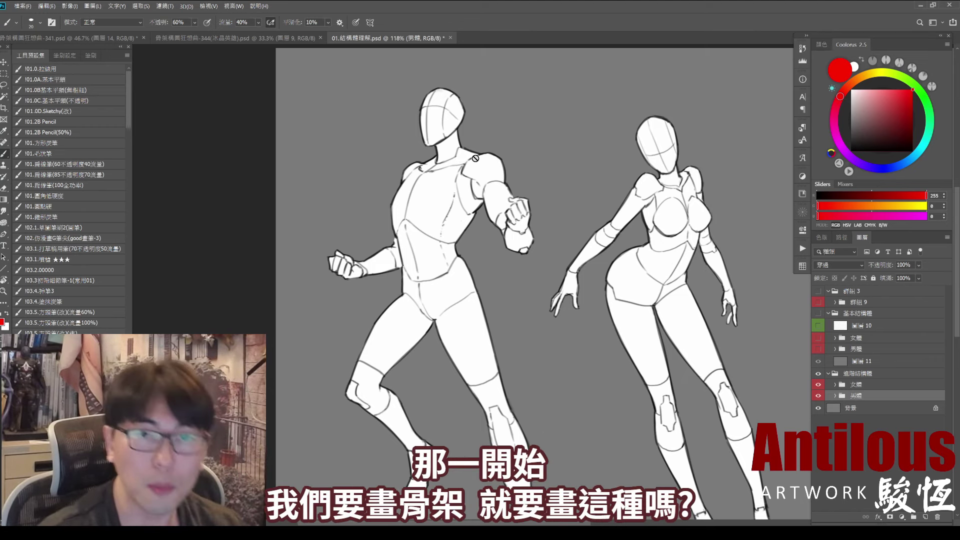
Make the 基本結構體 group and its 男體 and 女體 layers visible
scroll(497, 273, down, 3)
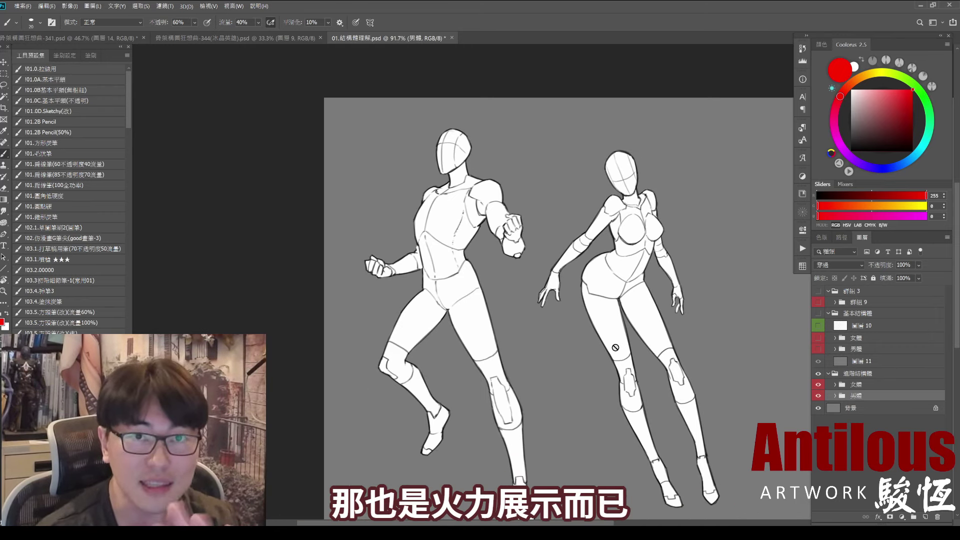
click(818, 350)
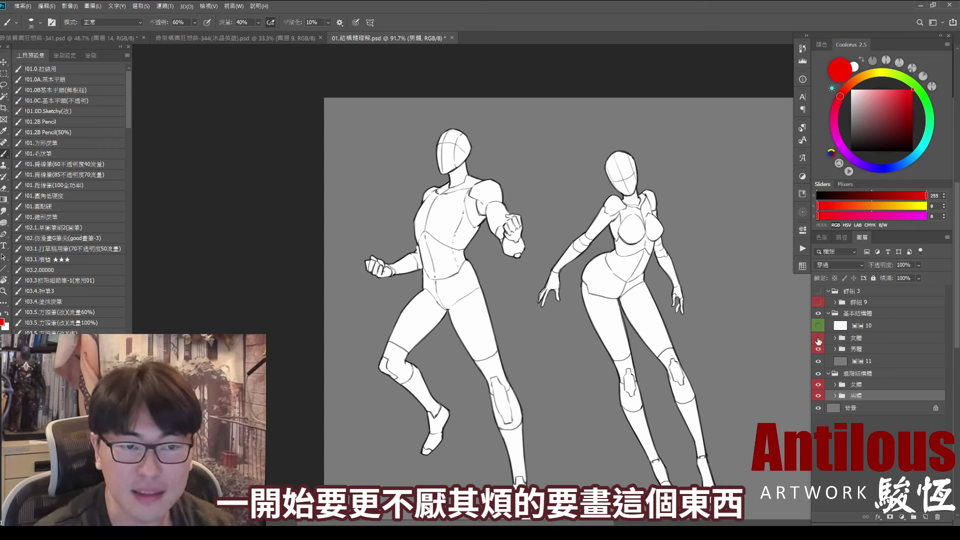
click(819, 349)
click(819, 338)
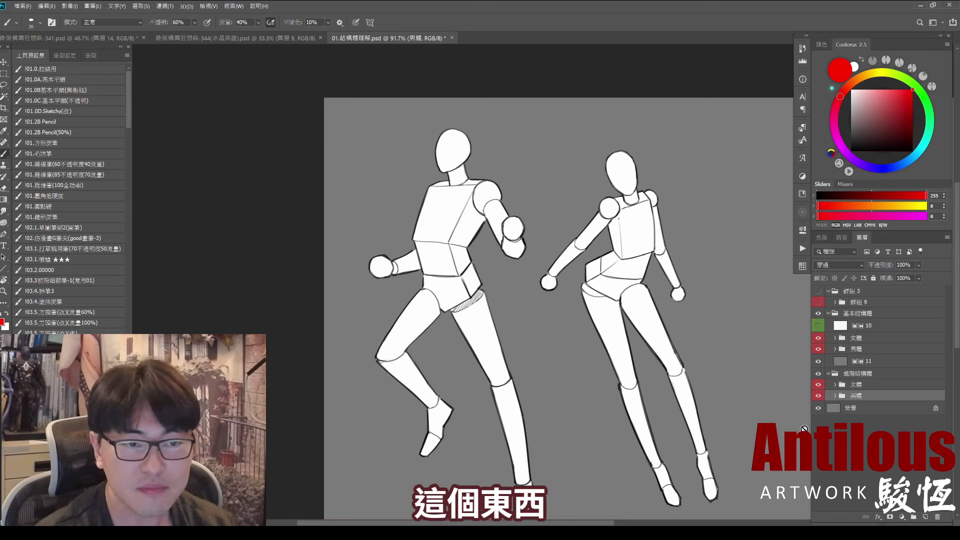
drag(538, 266, 523, 242)
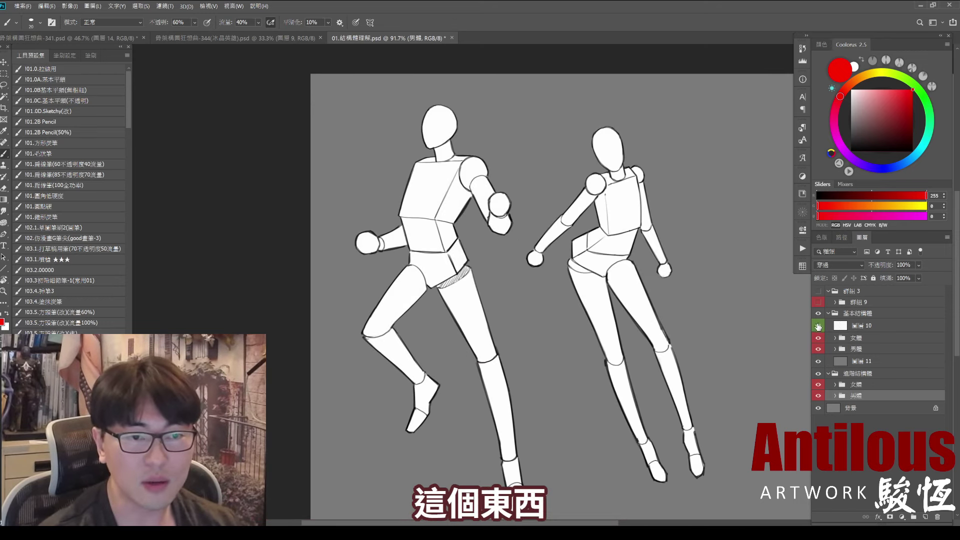
drag(552, 196, 574, 216)
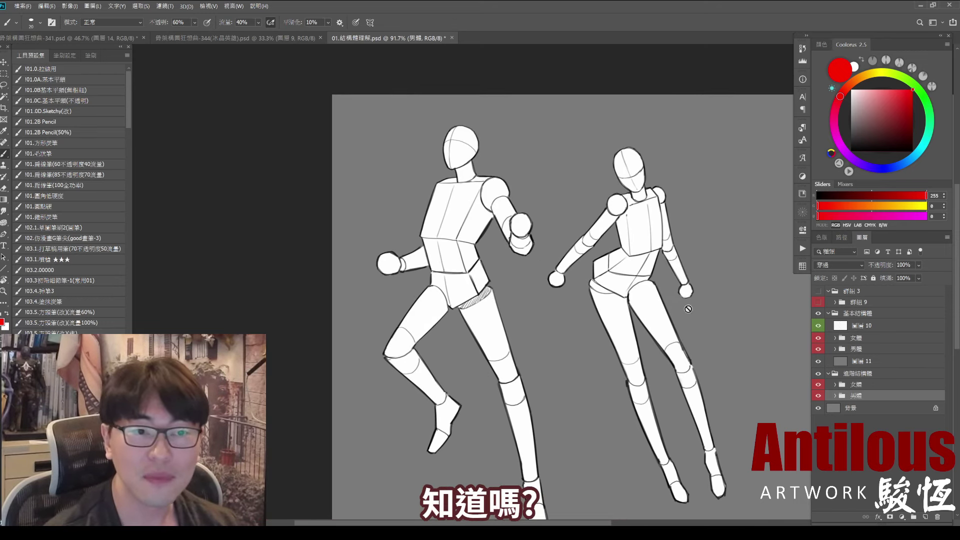
click(818, 349)
click(819, 338)
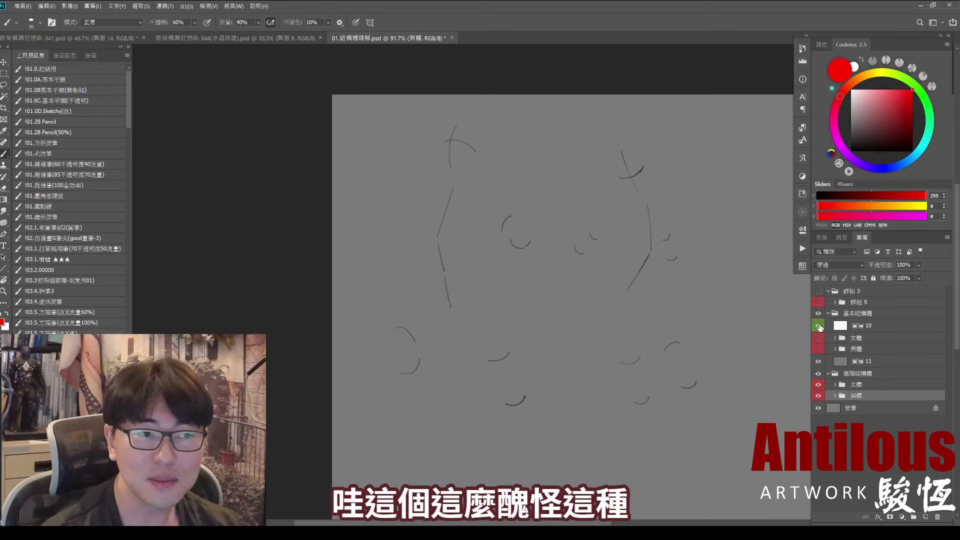
click(819, 361)
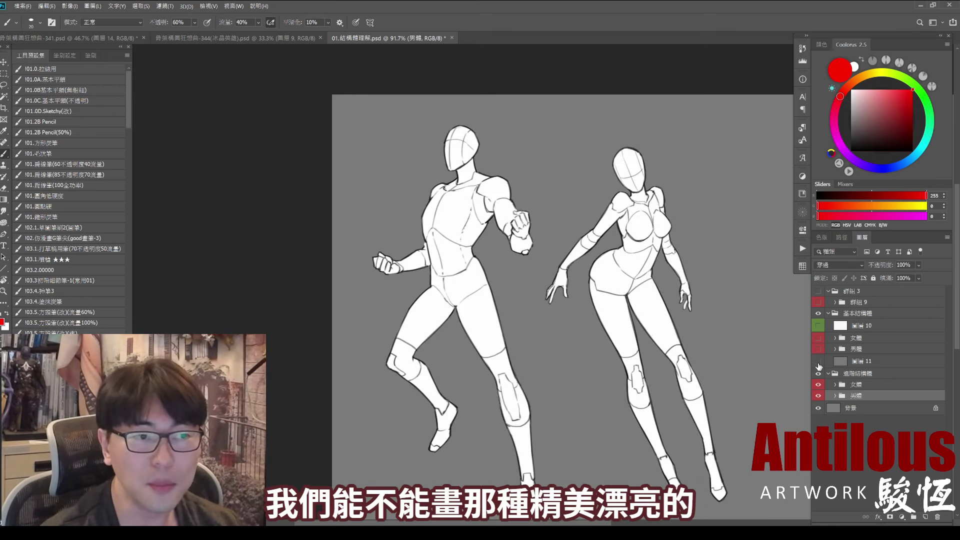
click(830, 315)
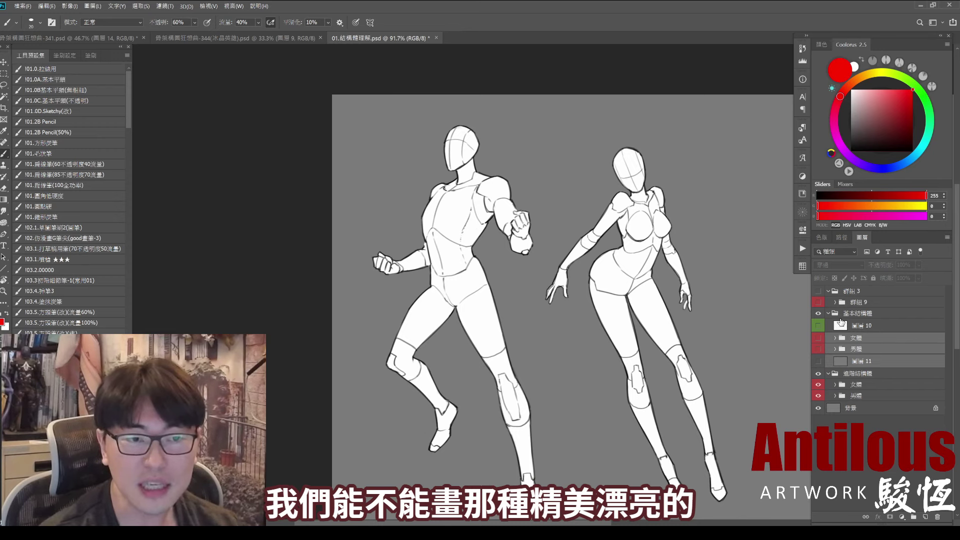
drag(819, 325, 819, 361)
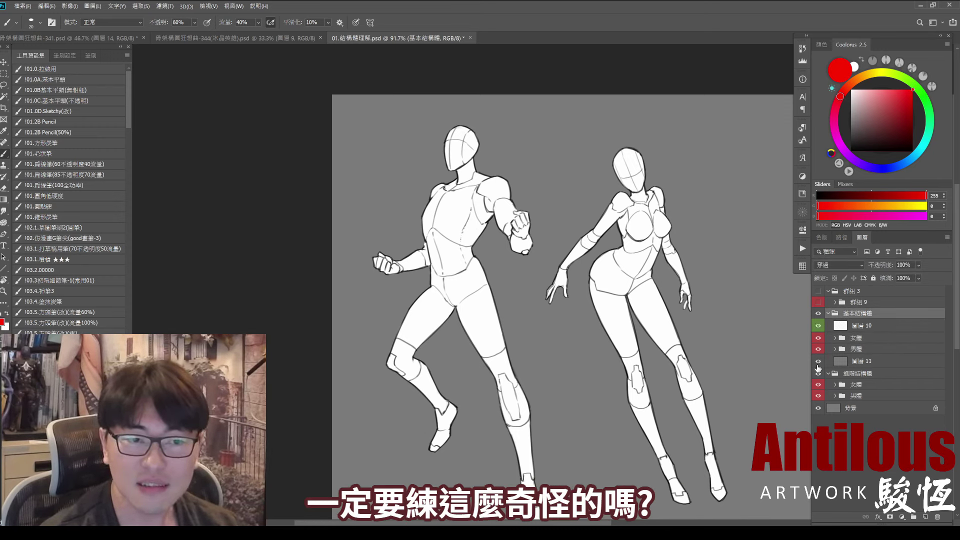
click(819, 313)
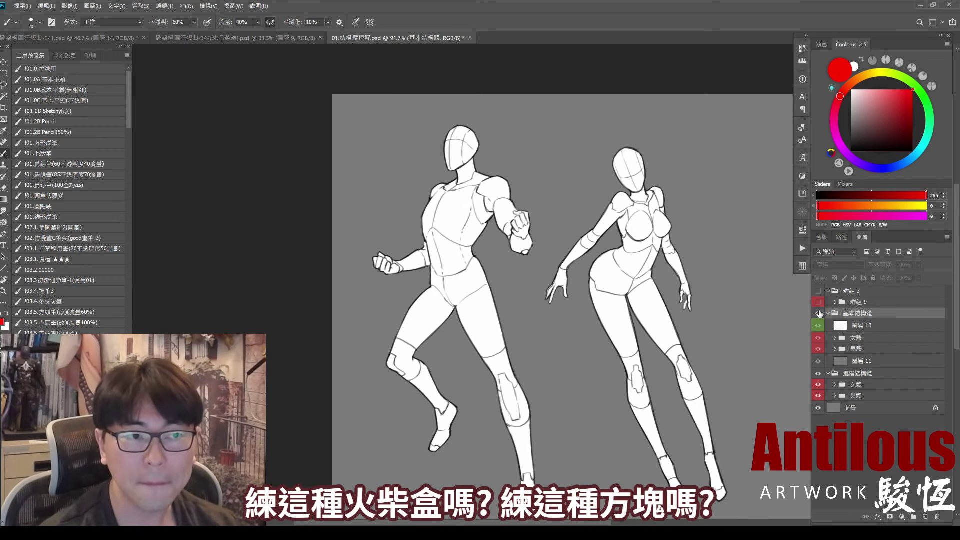
click(818, 314)
click(819, 313)
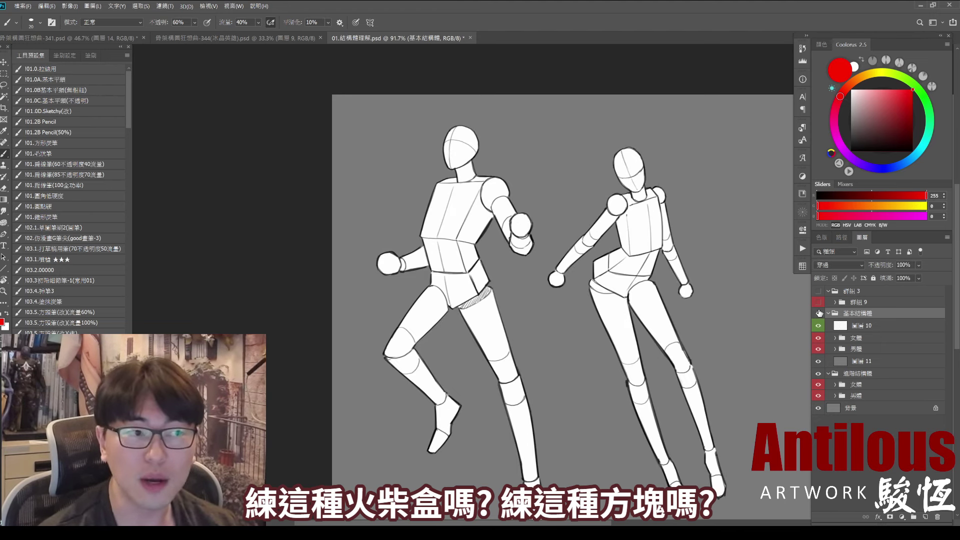
click(819, 313)
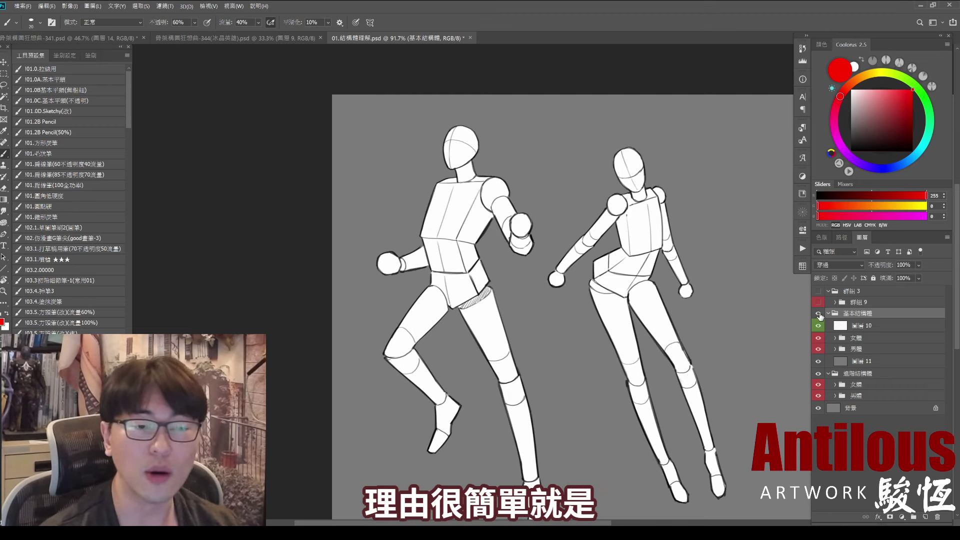
scroll(467, 210, up, 5)
scroll(500, 225, down, 2)
scroll(525, 250, down, 2)
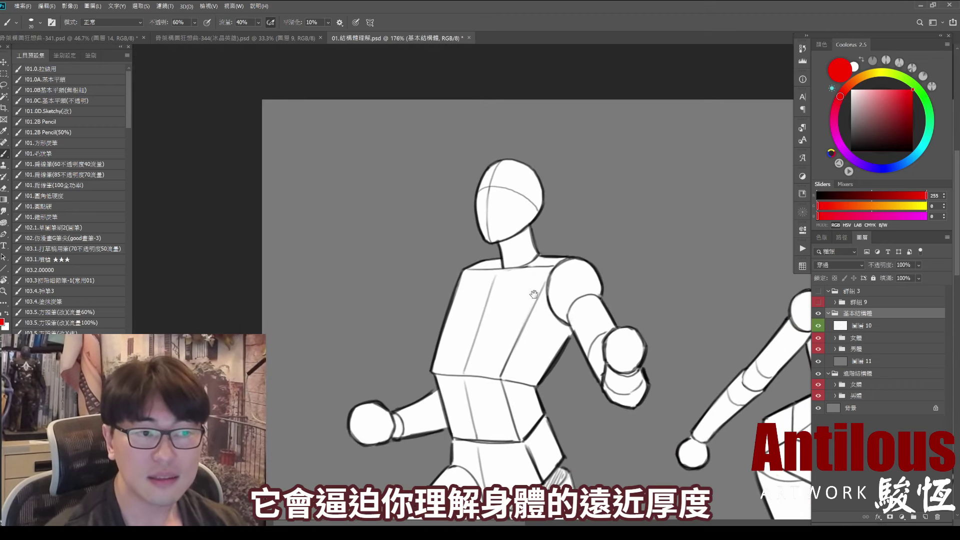
mouse_move(554, 244)
mouse_down()
mouse_move(525, 299)
mouse_move(521, 390)
mouse_up()
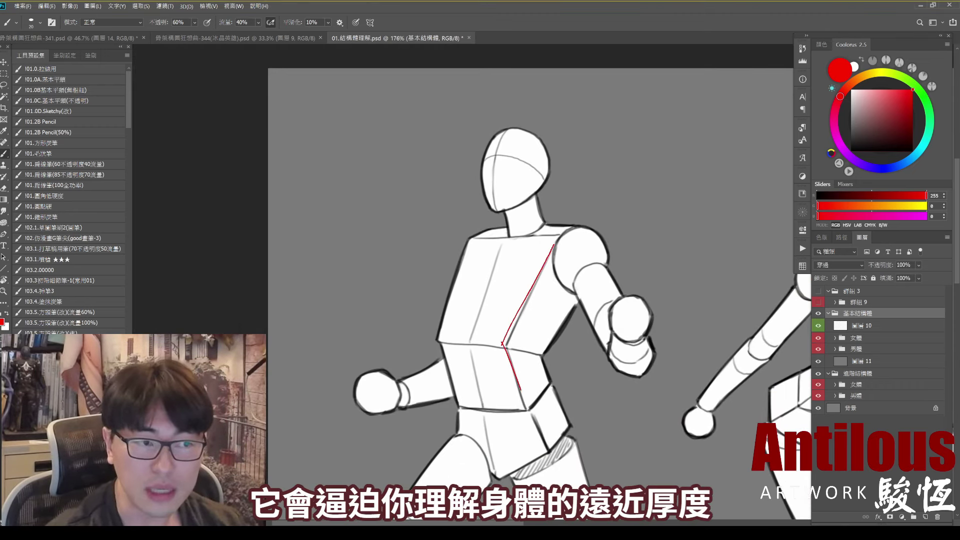
drag(532, 289, 568, 299)
drag(514, 313, 562, 318)
drag(510, 338, 546, 332)
drag(515, 373, 543, 355)
drag(524, 397, 547, 371)
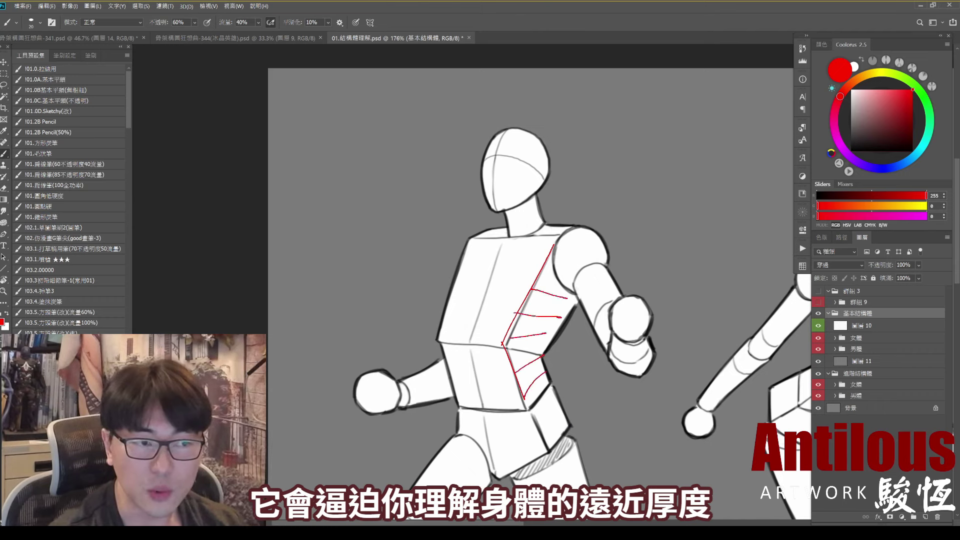
click(819, 313)
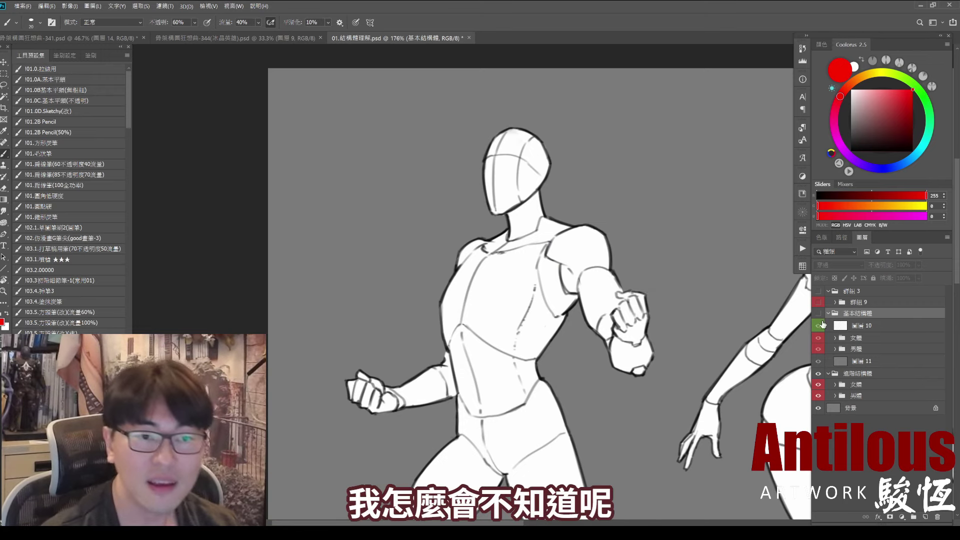
click(819, 313)
drag(560, 289, 558, 269)
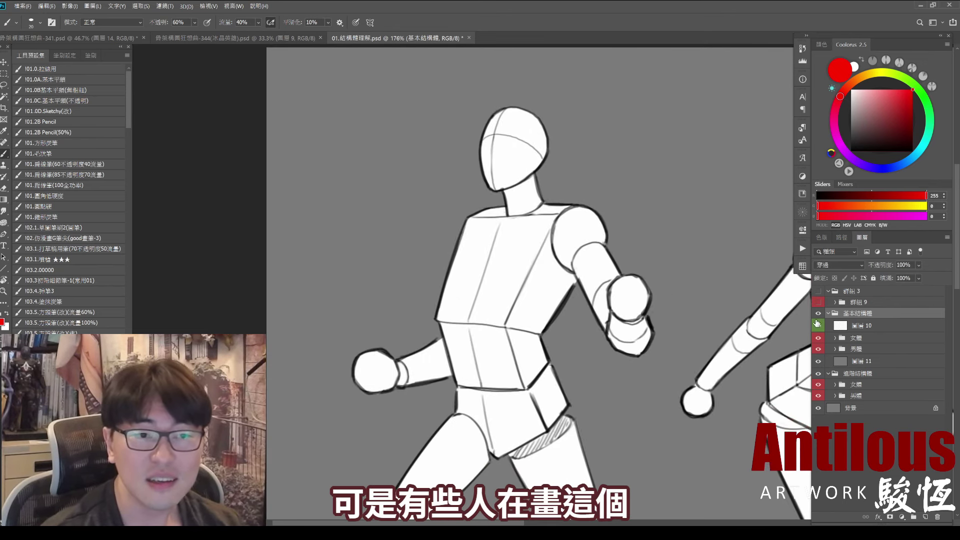
click(818, 315)
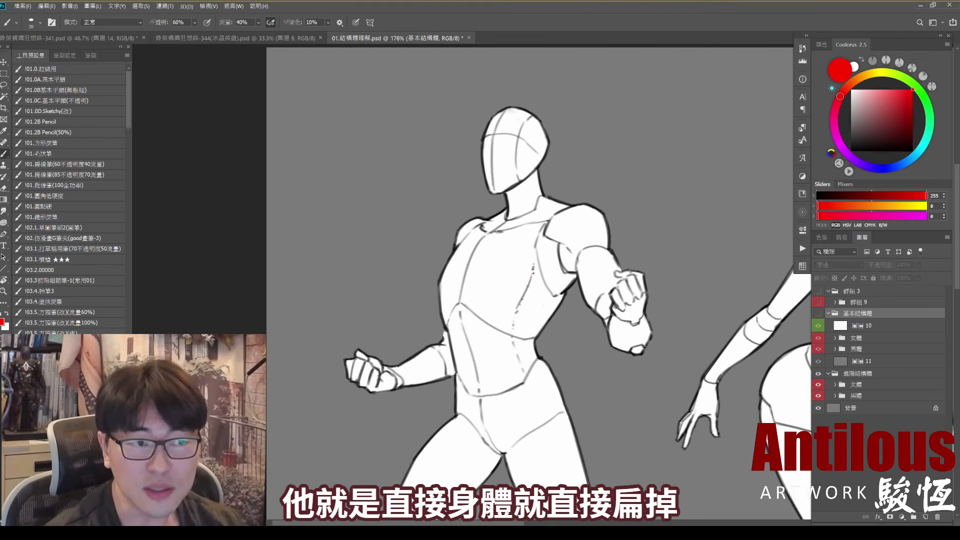
key(ctrl+z)
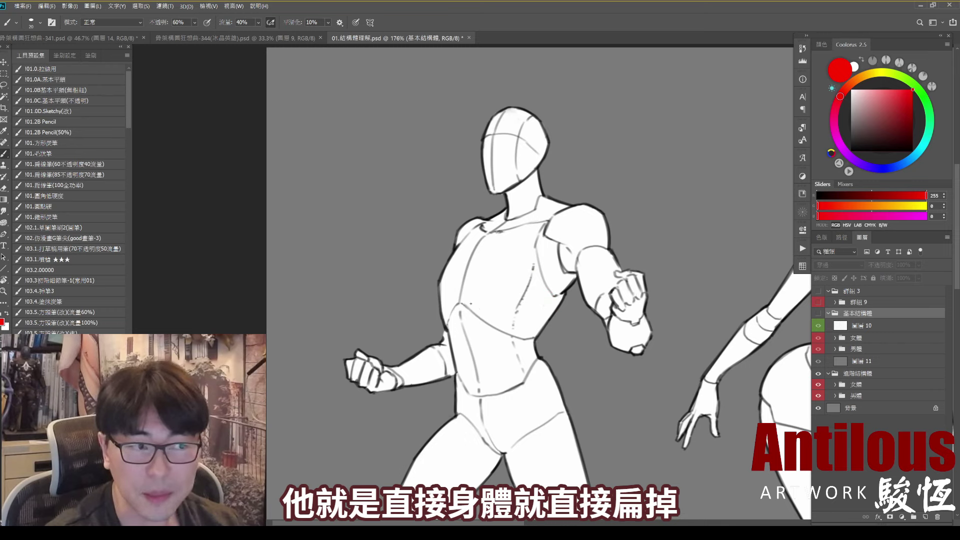
drag(460, 301, 465, 305)
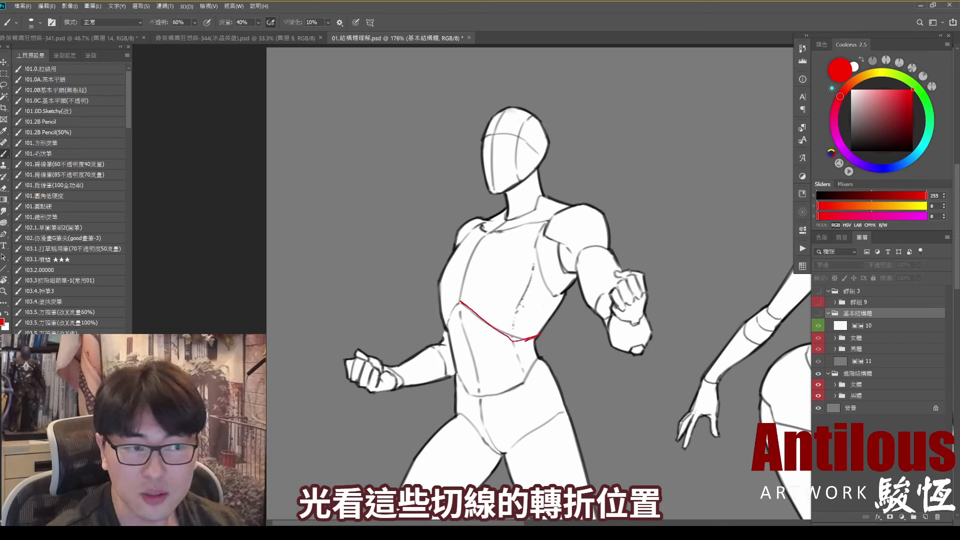
drag(522, 307, 515, 415)
key(ctrl+z)
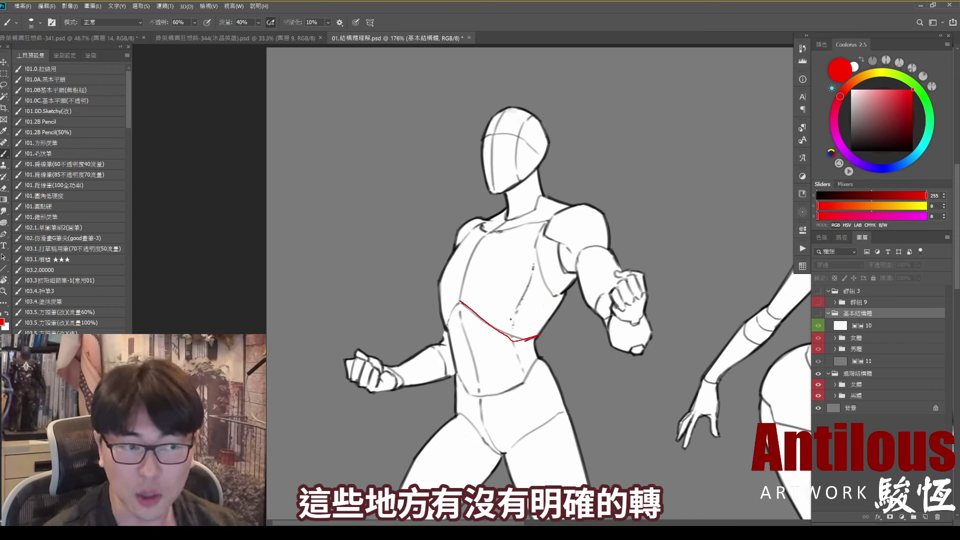
key(ctrl+z)
drag(481, 314, 548, 324)
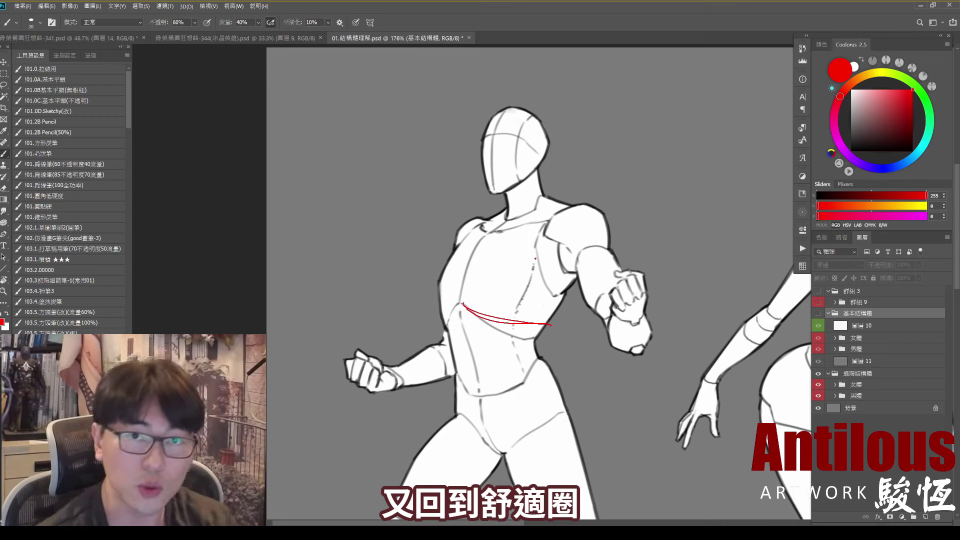
key(ctrl+z)
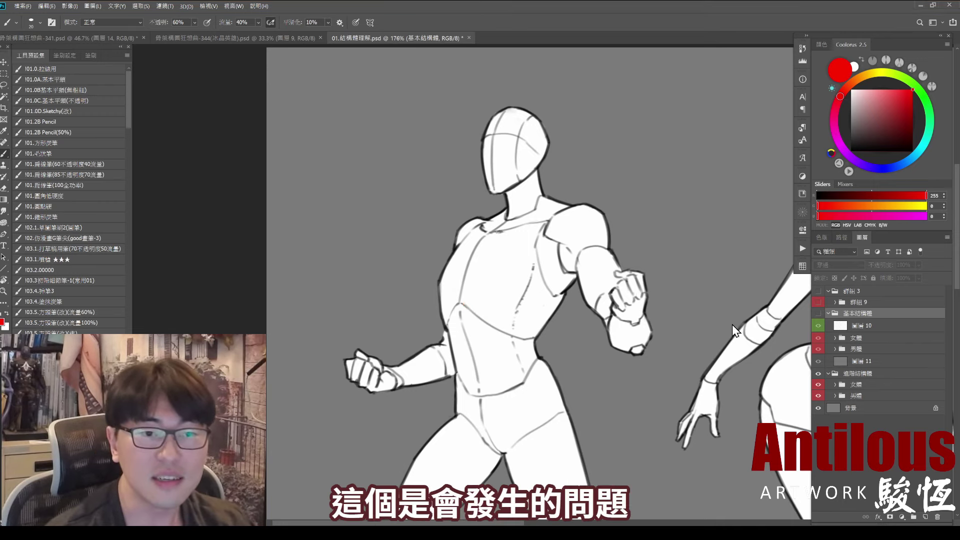
click(819, 314)
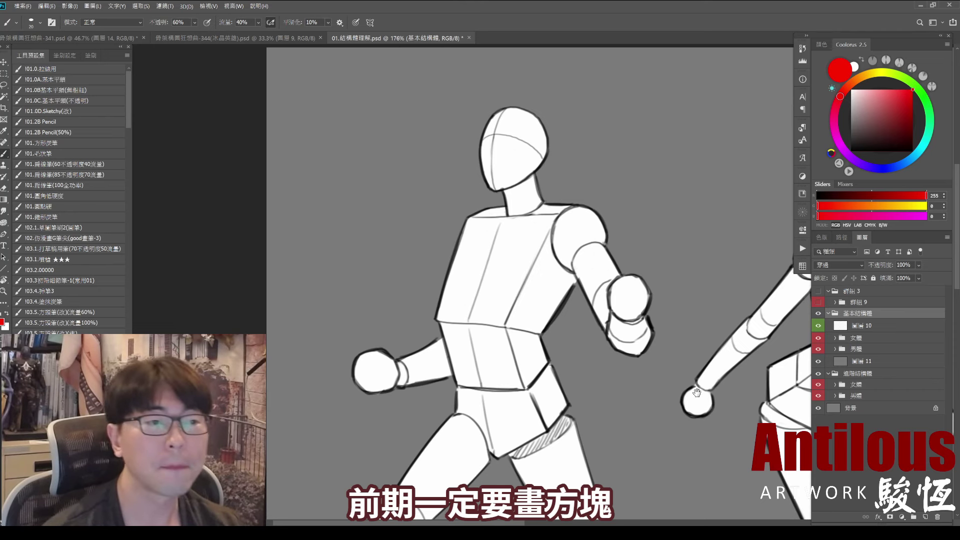
drag(697, 393, 627, 330)
drag(469, 198, 509, 219)
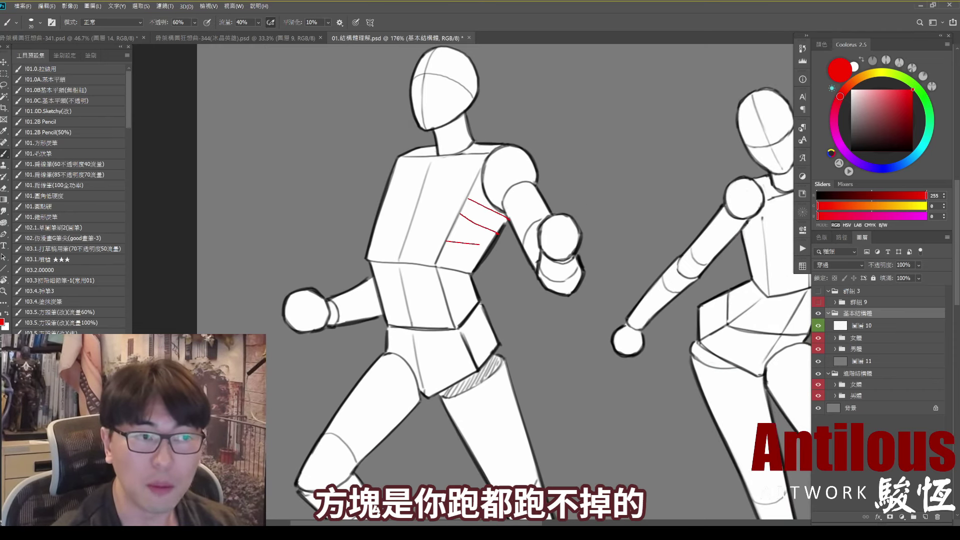
drag(472, 289, 453, 308)
drag(482, 296, 461, 329)
drag(484, 308, 471, 342)
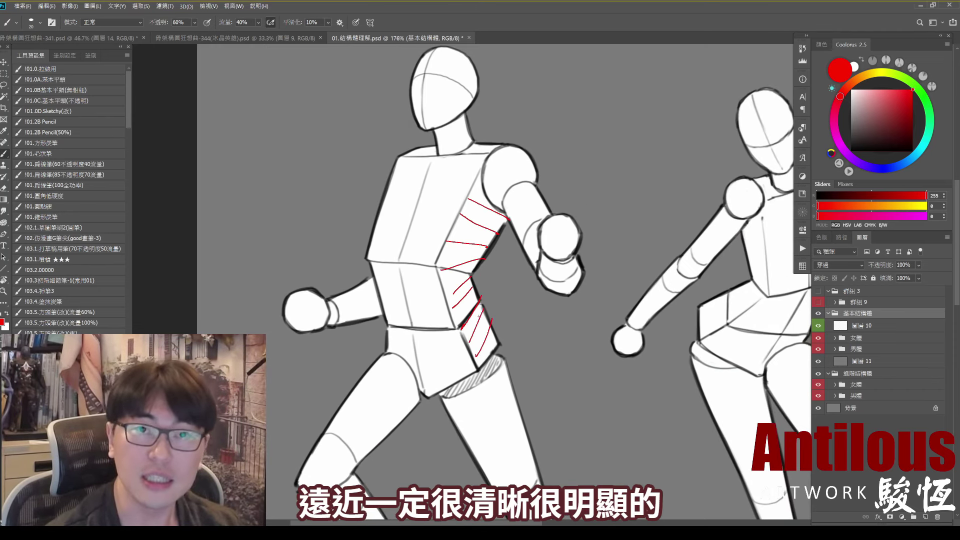
mouse_move(752, 226)
mouse_down()
mouse_move(554, 190)
mouse_move(570, 231)
mouse_up()
mouse_move(558, 223)
mouse_down()
mouse_move(570, 251)
mouse_move(564, 269)
mouse_move(549, 268)
mouse_up()
drag(539, 255, 537, 285)
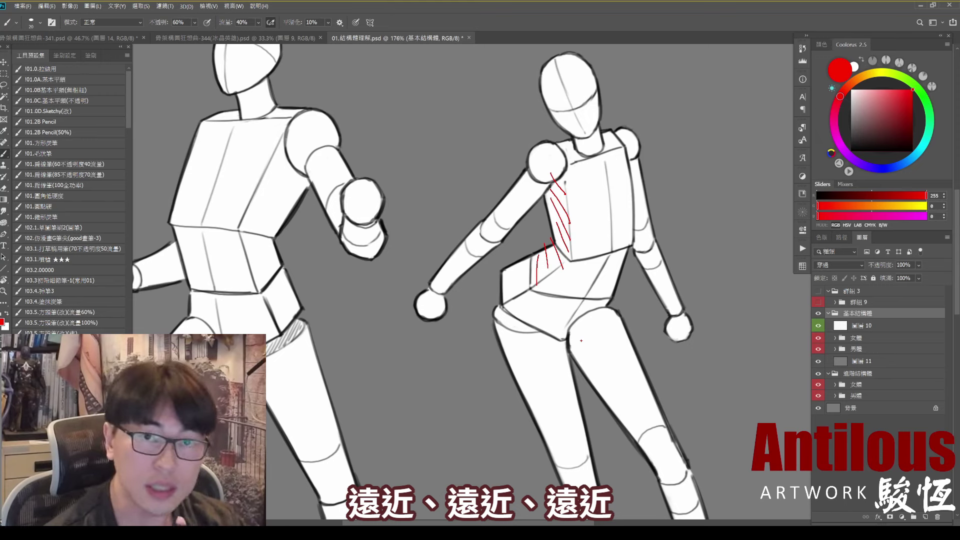
key(ctrl+z)
key(ctrl+z)
key(ctrl+z)
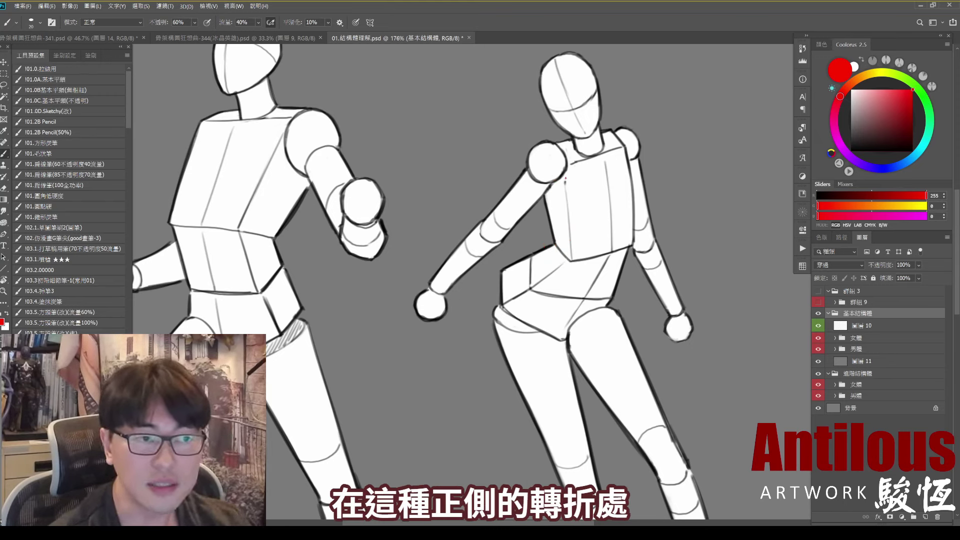
mouse_move(566, 175)
mouse_down()
mouse_move(572, 253)
mouse_move(526, 289)
mouse_up()
mouse_move(555, 232)
mouse_down()
mouse_move(589, 221)
mouse_move(555, 233)
mouse_up()
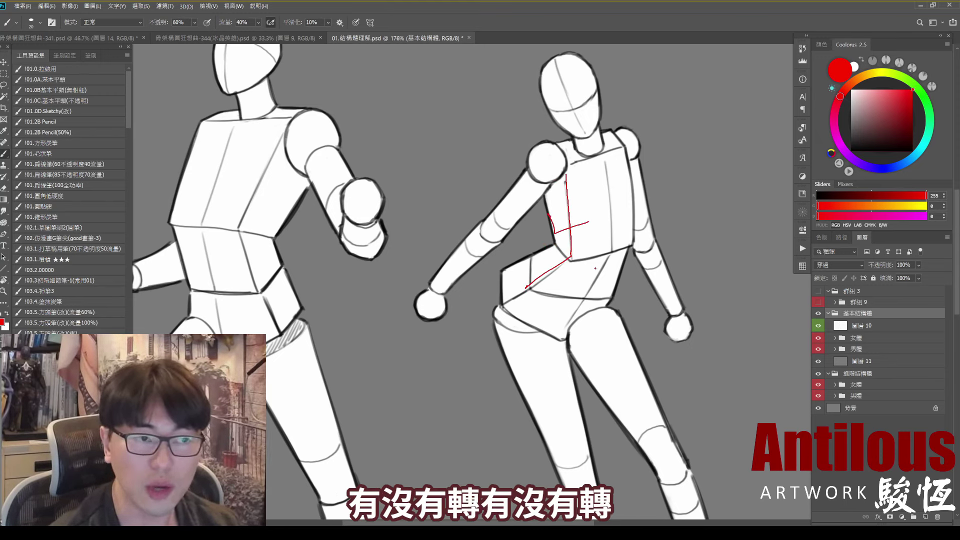
drag(594, 269, 540, 288)
drag(540, 287, 542, 256)
key(ctrl+z)
key(ctrl+z)
key(ctrl+z)
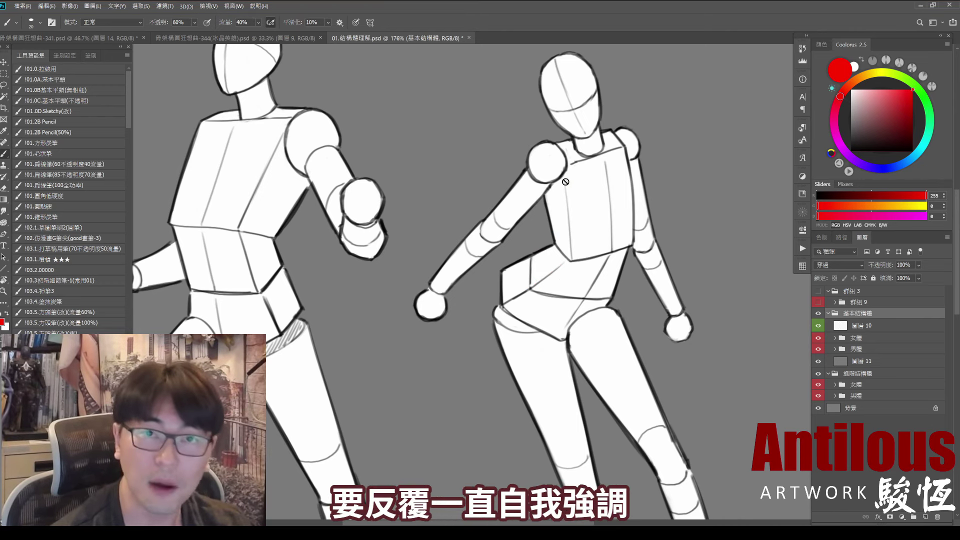
scroll(689, 304, down, 3)
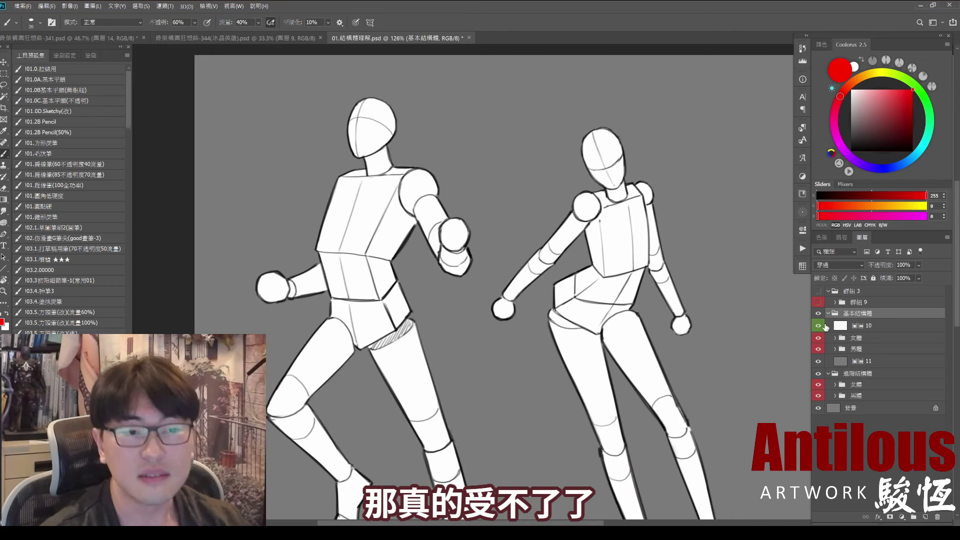
Toggle the 基本結構體 mannequins off and on to compare them with the detailed figures
click(819, 314)
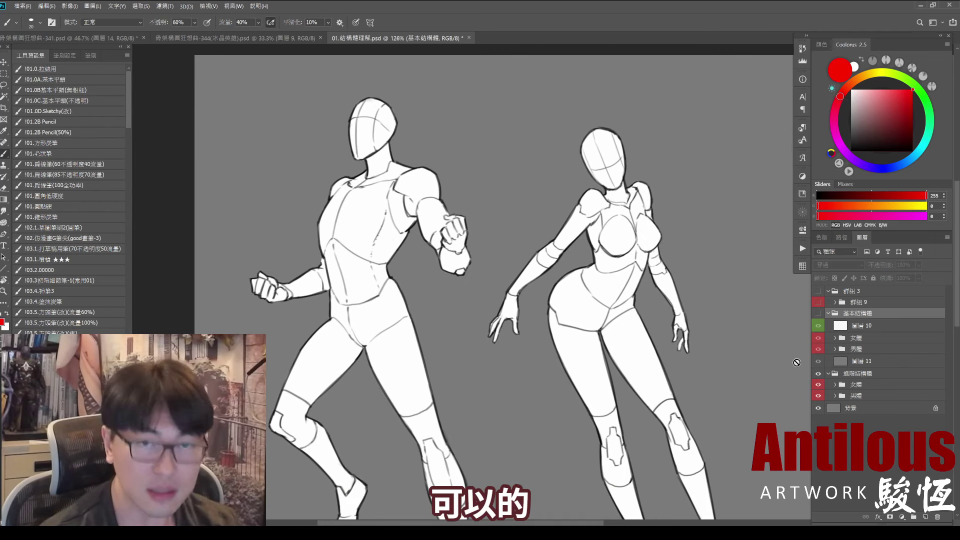
click(819, 314)
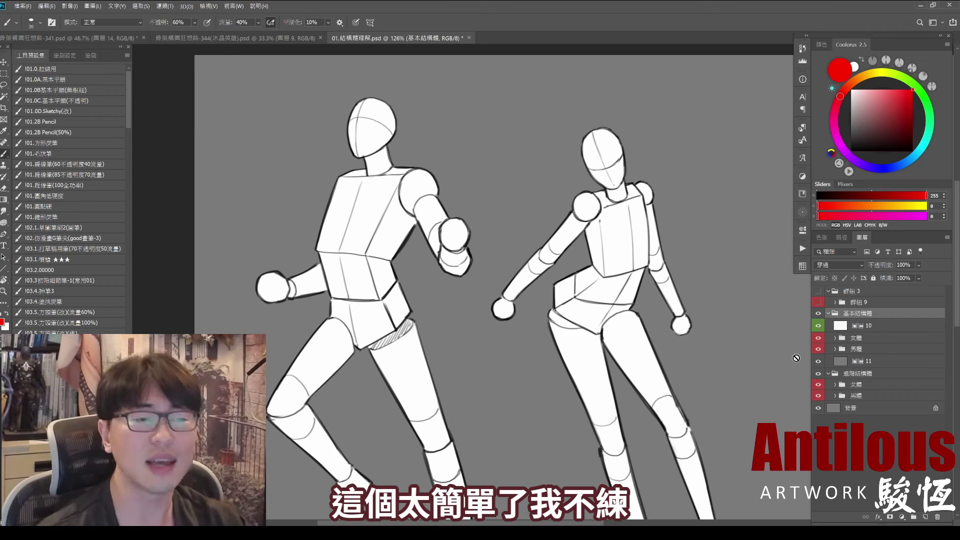
click(819, 314)
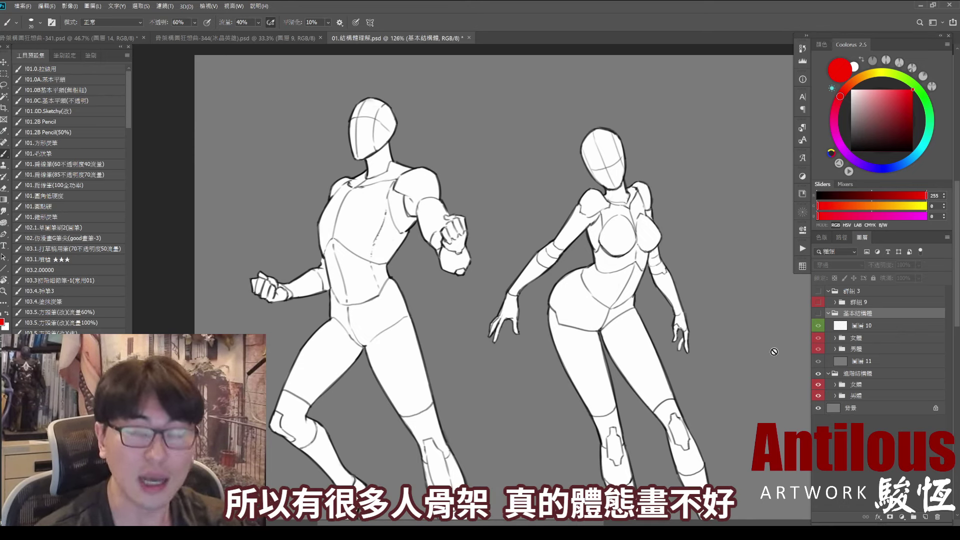
click(819, 314)
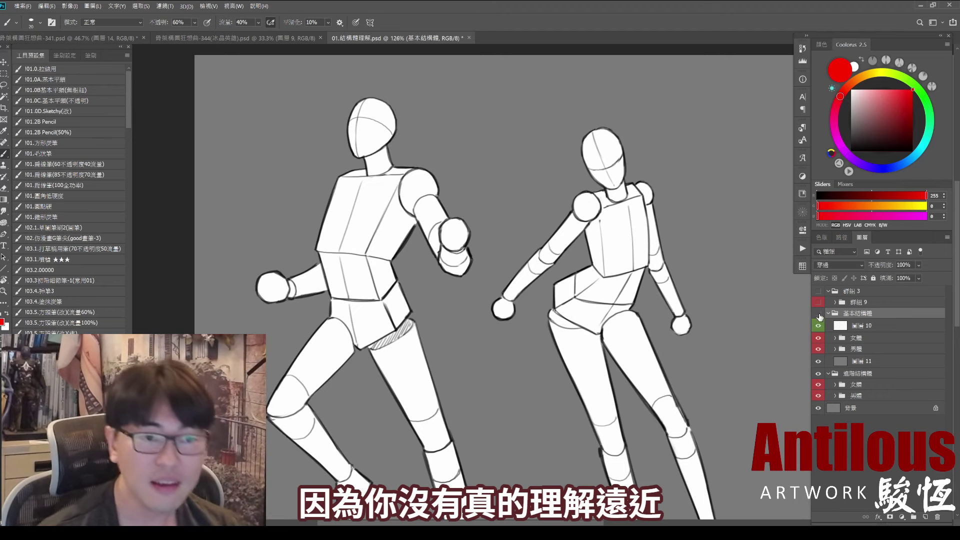
Leave the mannequins hidden, zoom out on both figures, then switch to 2.動作構圖升級.psd
click(819, 313)
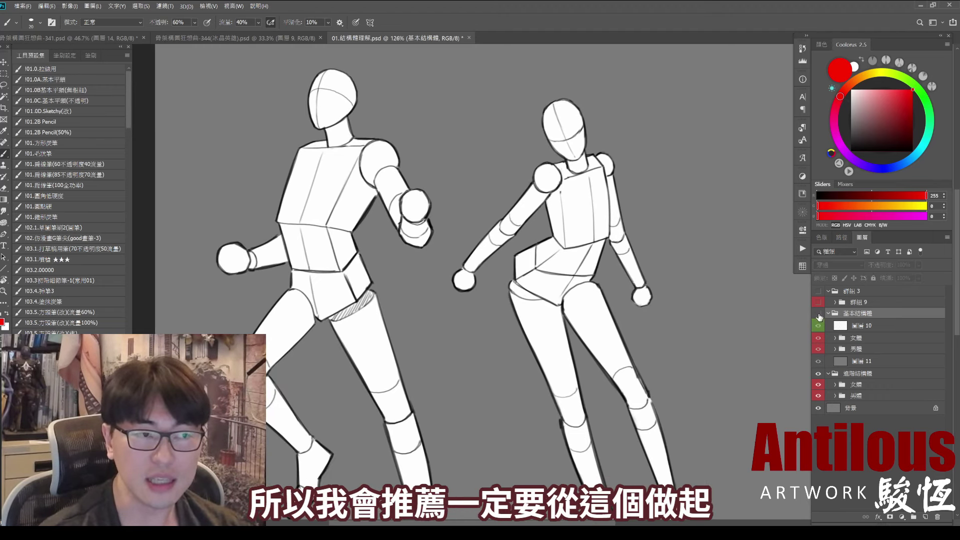
click(818, 313)
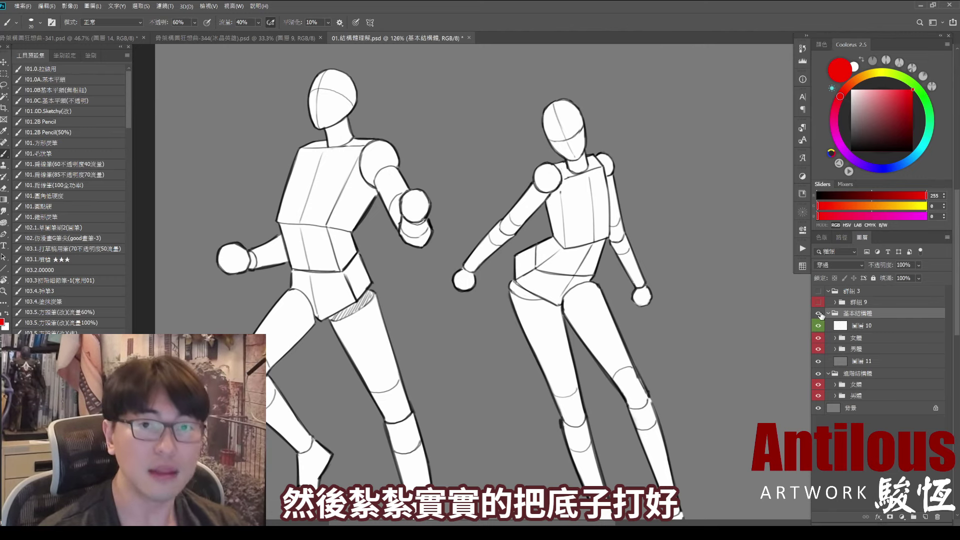
click(819, 314)
drag(742, 360, 617, 322)
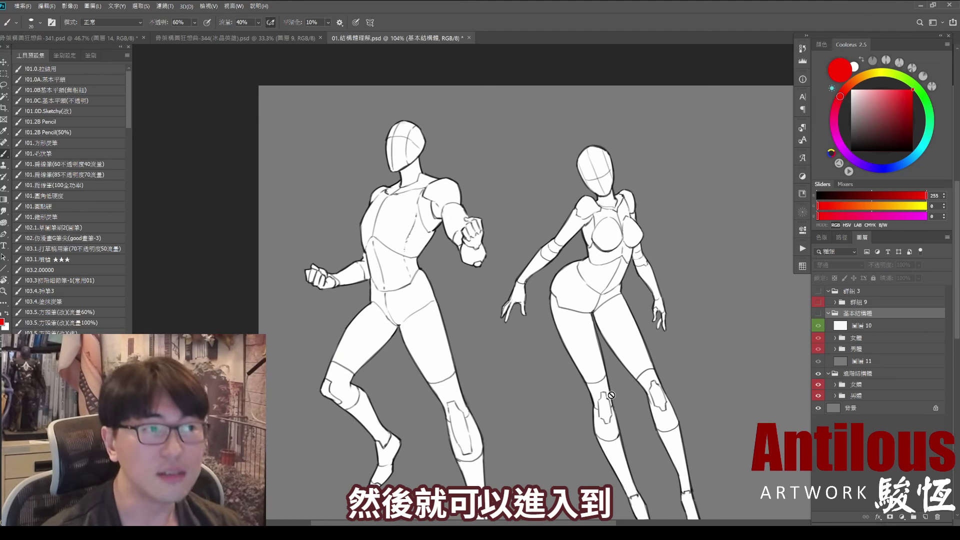
click(252, 40)
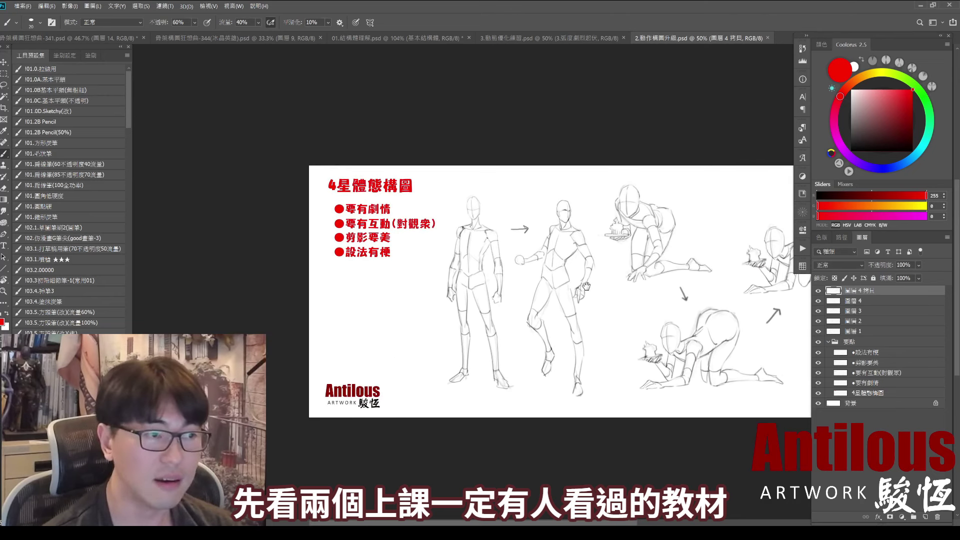
Toggle the second figure sketch off and on to compare it with the first
scroll(587, 286, up, 2)
drag(501, 280, 450, 277)
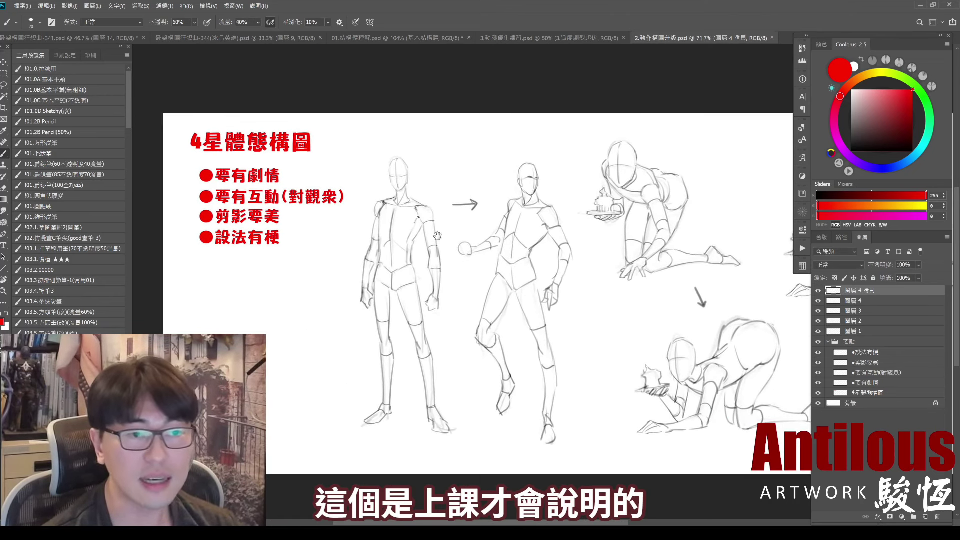
scroll(449, 261, up, 2)
scroll(449, 261, up, 2)
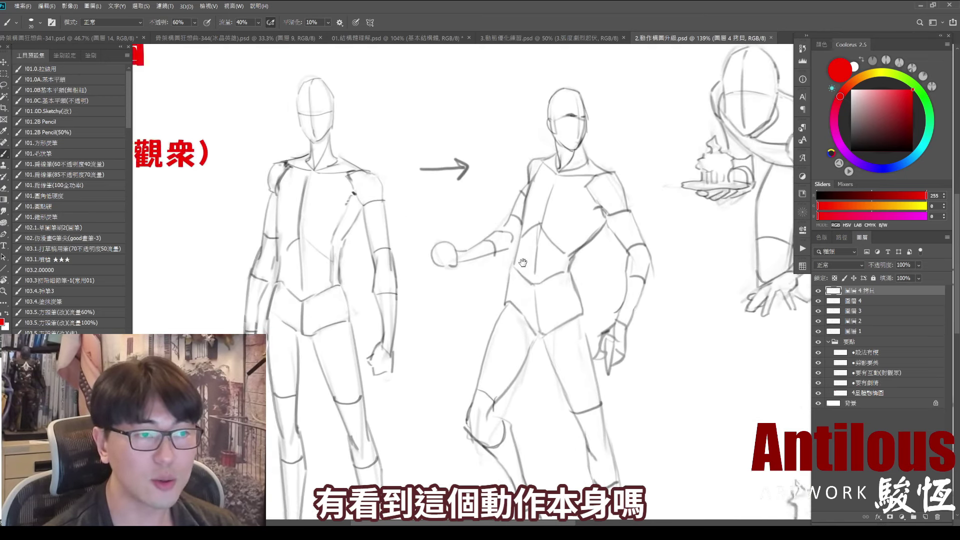
scroll(450, 261, up, 1)
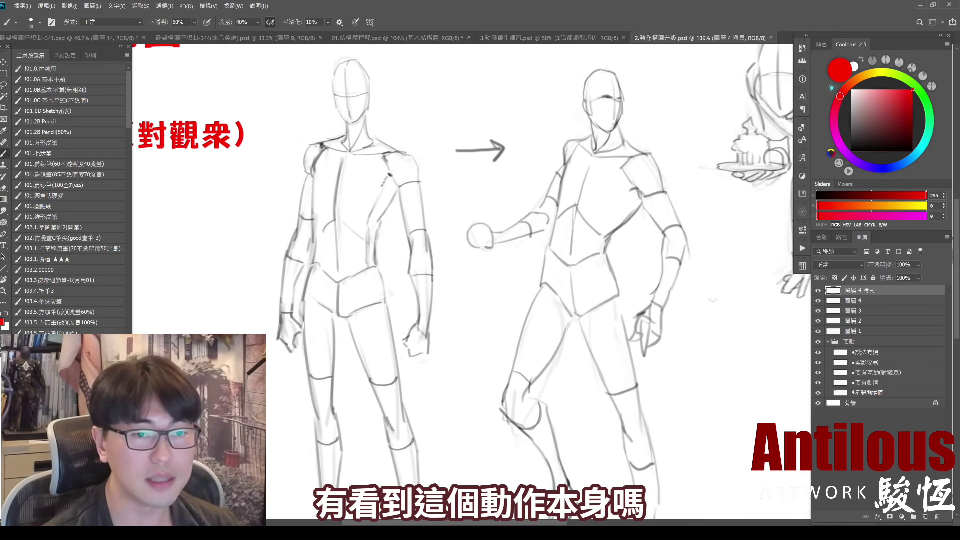
click(819, 322)
drag(515, 342, 599, 320)
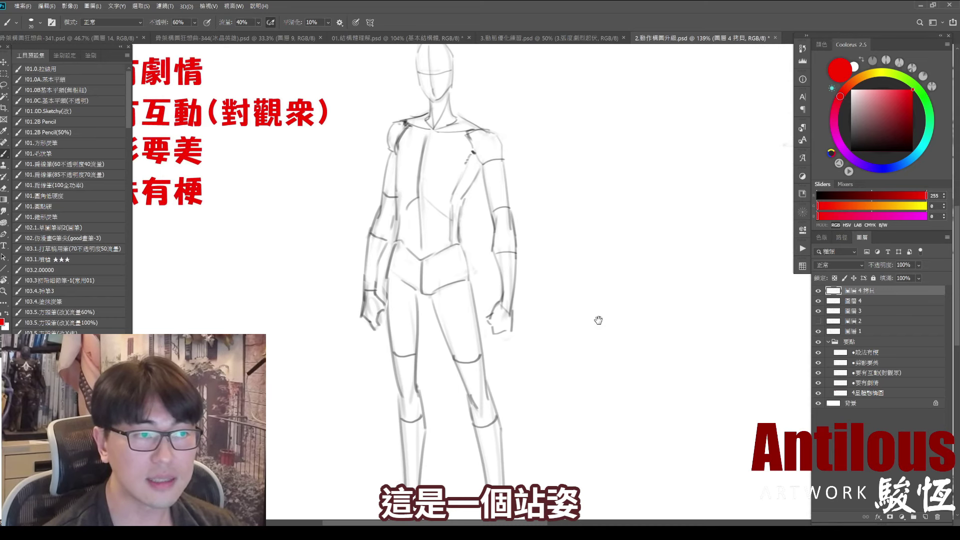
click(820, 324)
drag(691, 326, 652, 339)
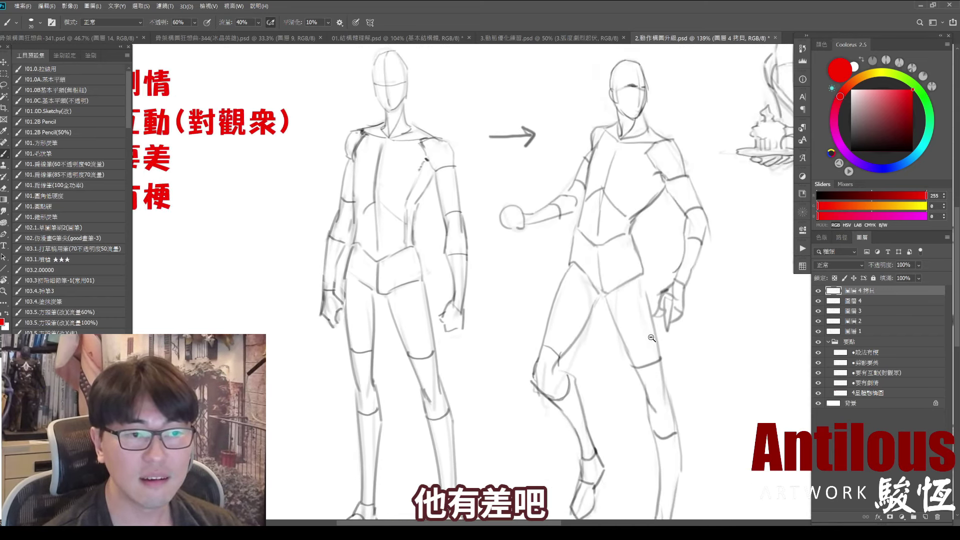
Hide the second figure to study the standing mannequin, then restore it with its arrow
click(819, 321)
drag(512, 296, 553, 315)
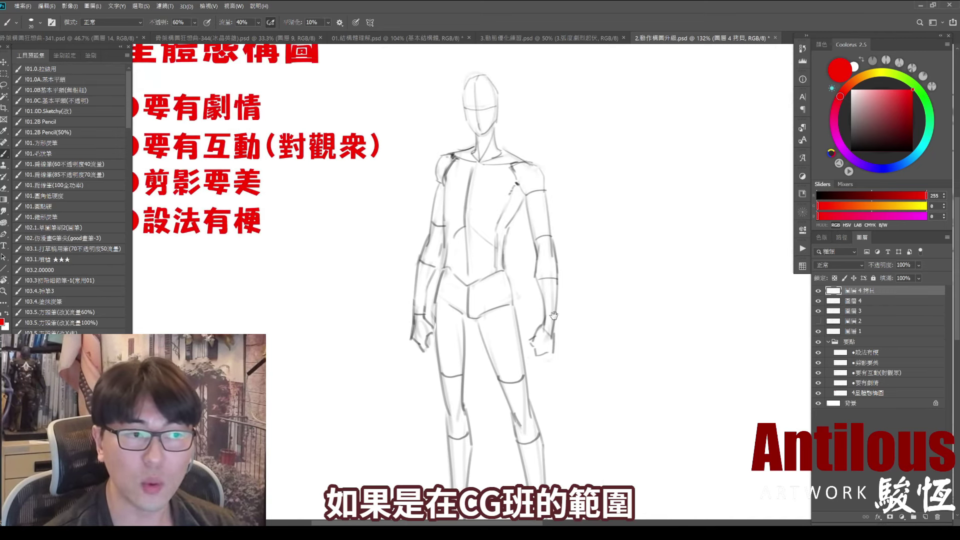
mouse_move(482, 252)
mouse_down()
mouse_move(520, 239)
mouse_move(520, 275)
mouse_up()
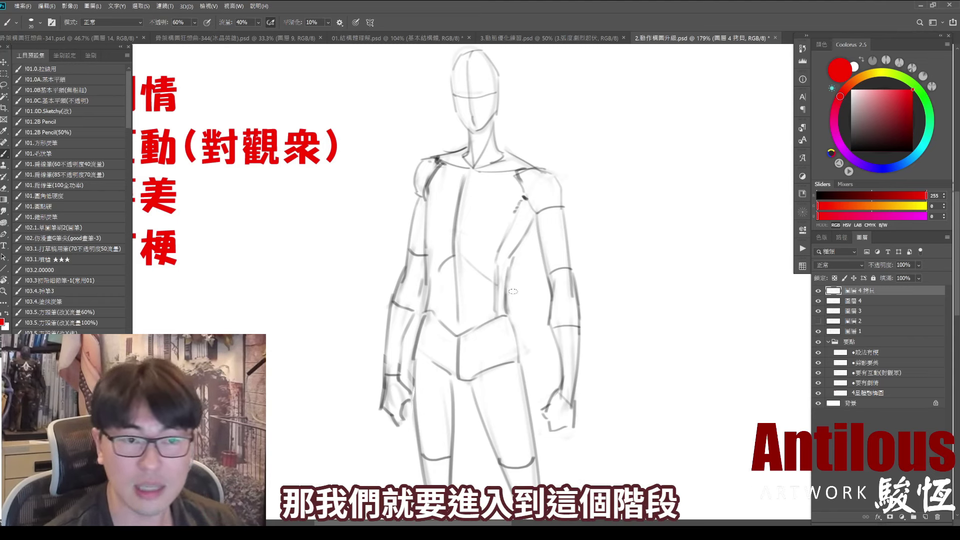
click(818, 321)
drag(772, 339, 484, 296)
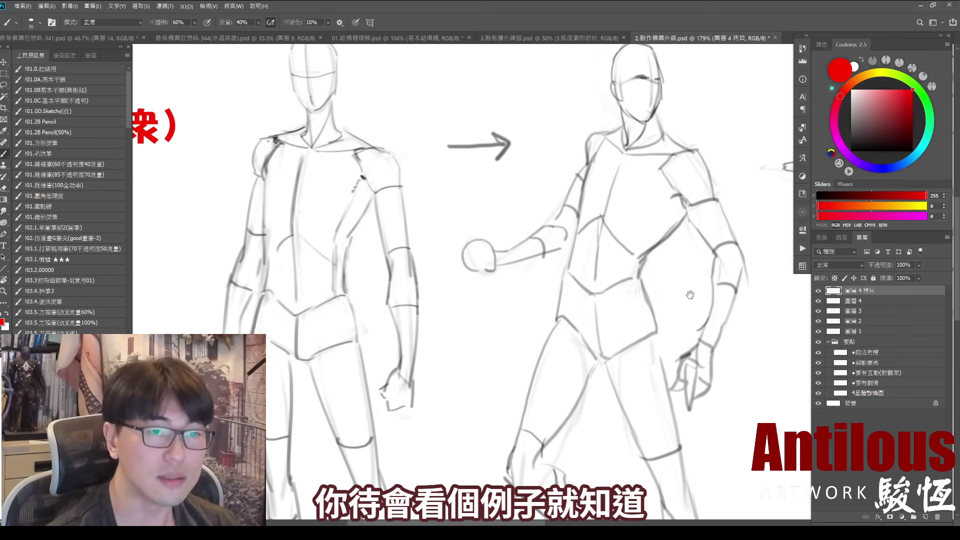
drag(690, 295, 343, 340)
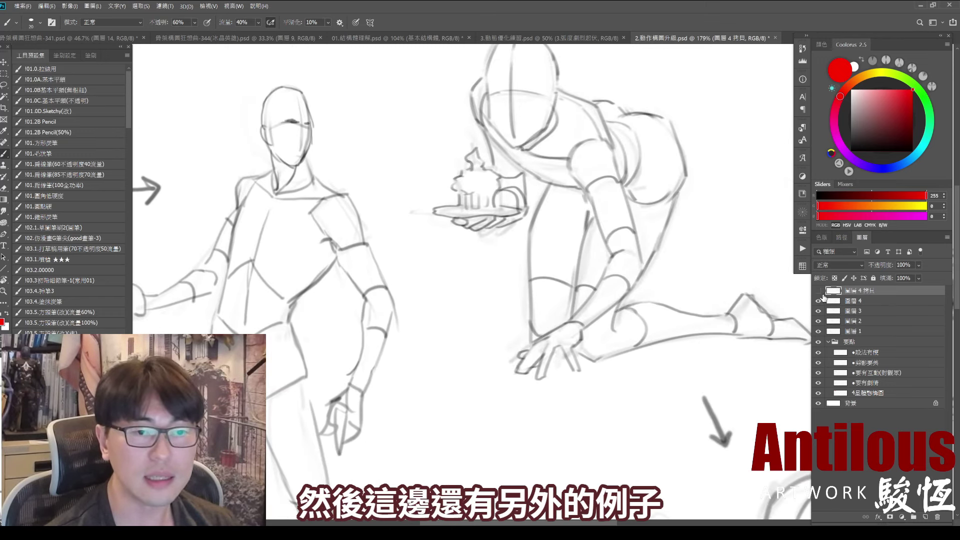
Toggle the lower crawling tray figure off and on, fitting the whole sequence in view
click(818, 301)
scroll(504, 306, down, 5)
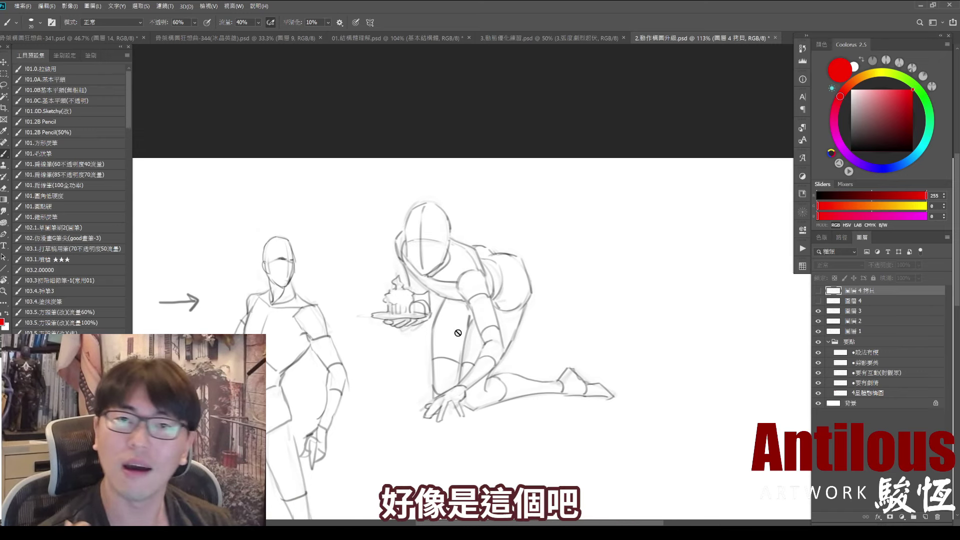
drag(457, 336, 454, 261)
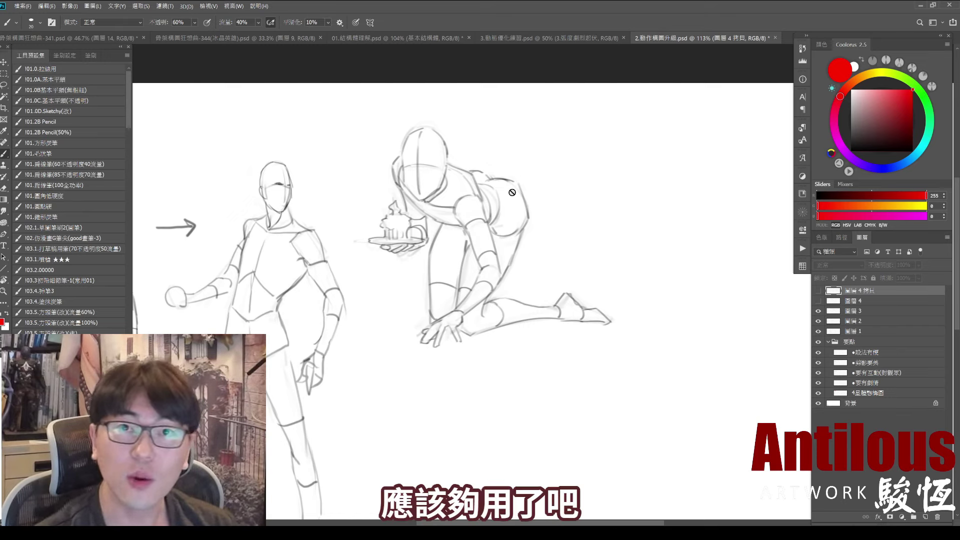
click(818, 302)
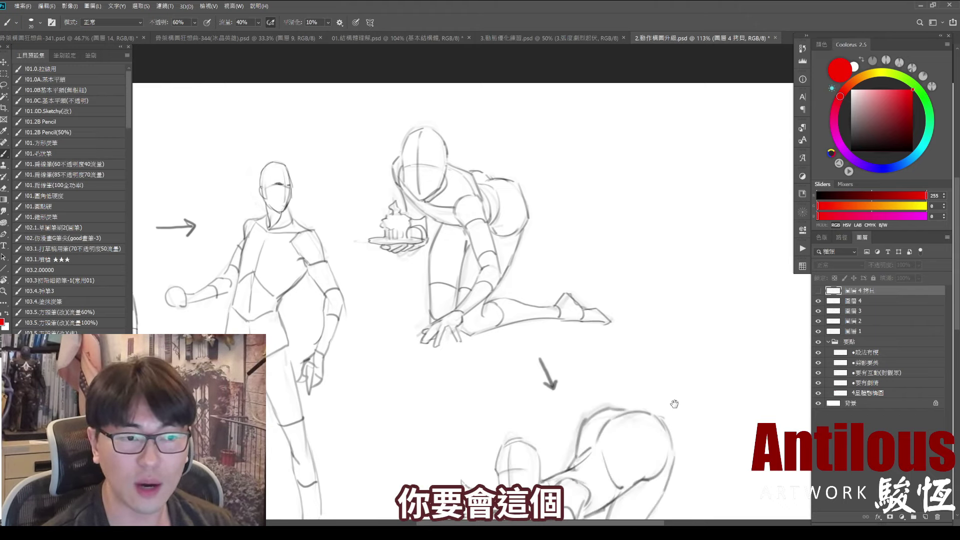
drag(677, 400, 649, 281)
scroll(650, 280, down, 3)
drag(561, 307, 656, 307)
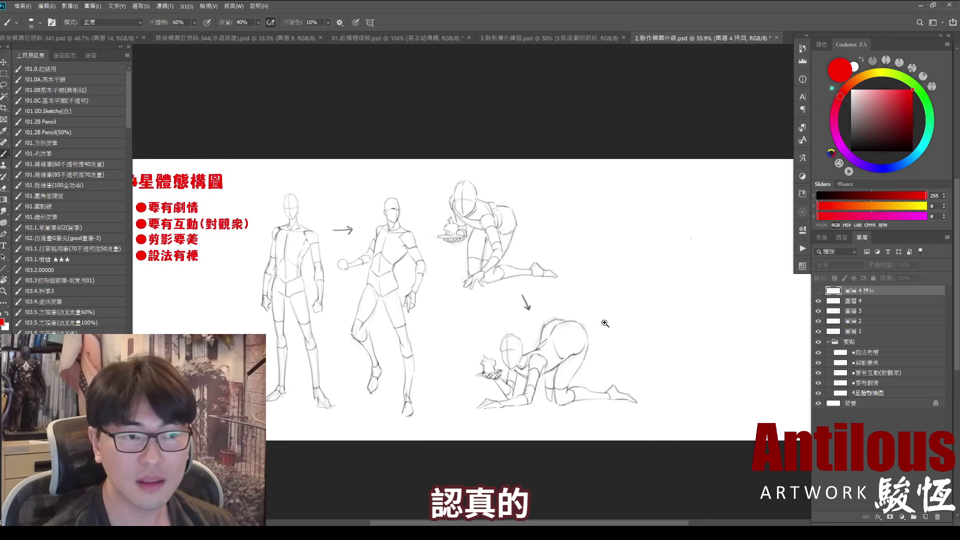
Reveal the final crawling figure on the right of the slide
scroll(617, 317, up, 2)
click(819, 292)
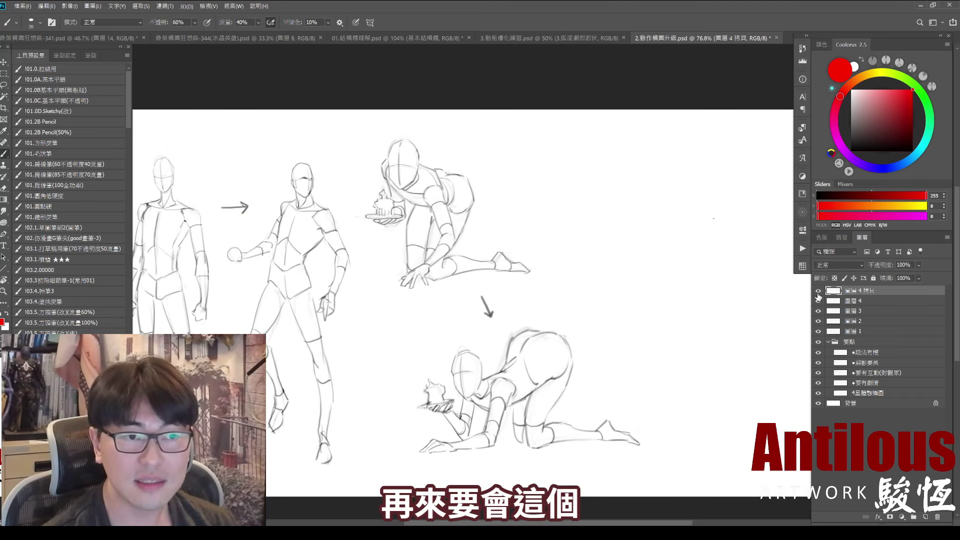
drag(694, 318, 621, 326)
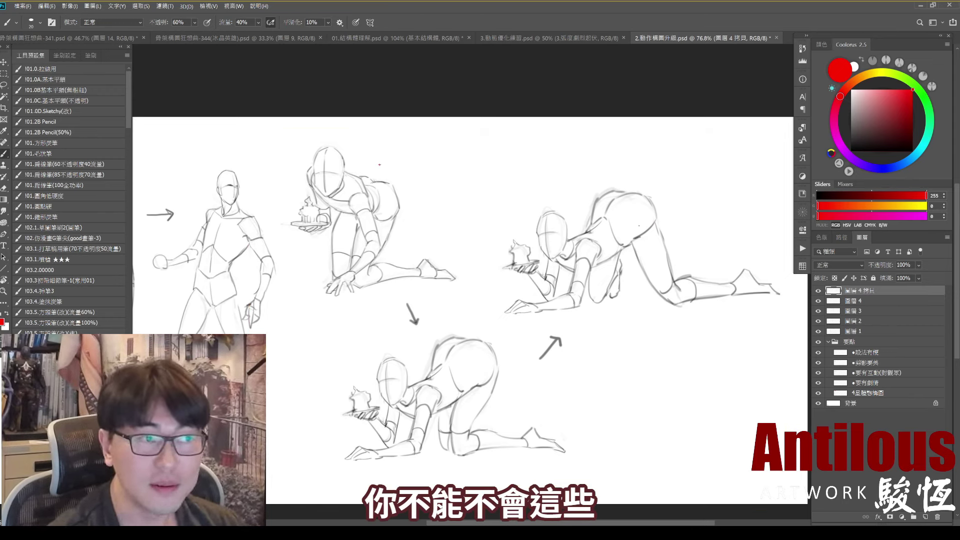
Cross out the tray figures and tick the final figure in red, then undo the marks
drag(399, 142, 325, 259)
drag(328, 172, 403, 263)
drag(469, 336, 406, 435)
drag(422, 374, 459, 433)
drag(611, 140, 677, 88)
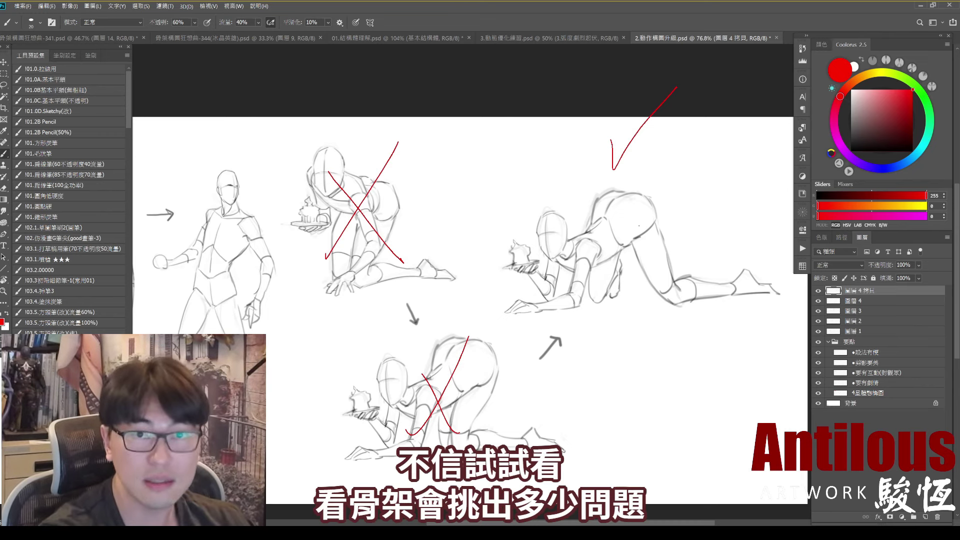
key(ctrl+z)
key(ctrl+z)
key(ctrl+z)
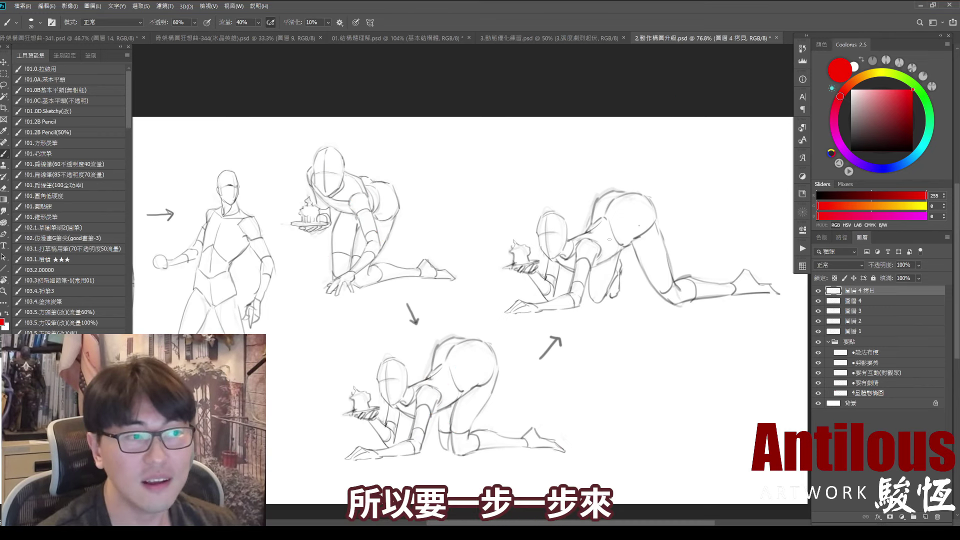
drag(491, 252, 520, 246)
drag(672, 191, 658, 206)
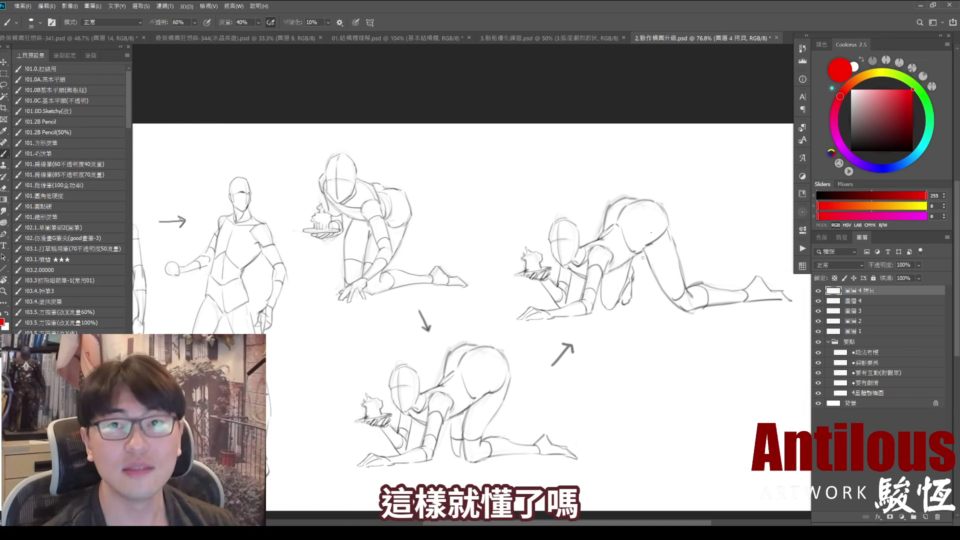
Switch to 3.動態優化練習.psd and collapse the foreshortening layer group
click(557, 39)
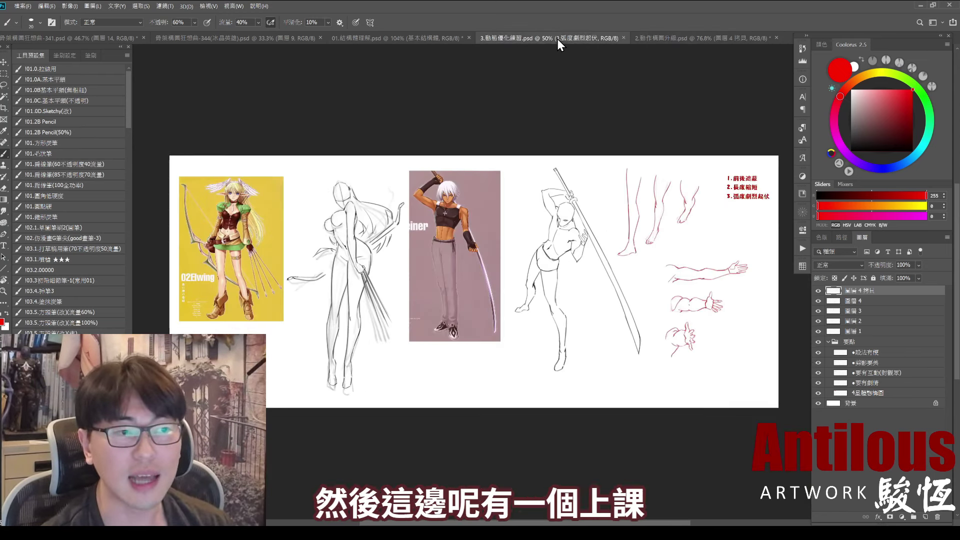
drag(272, 317, 462, 318)
alt+scroll(451, 317, up, 3)
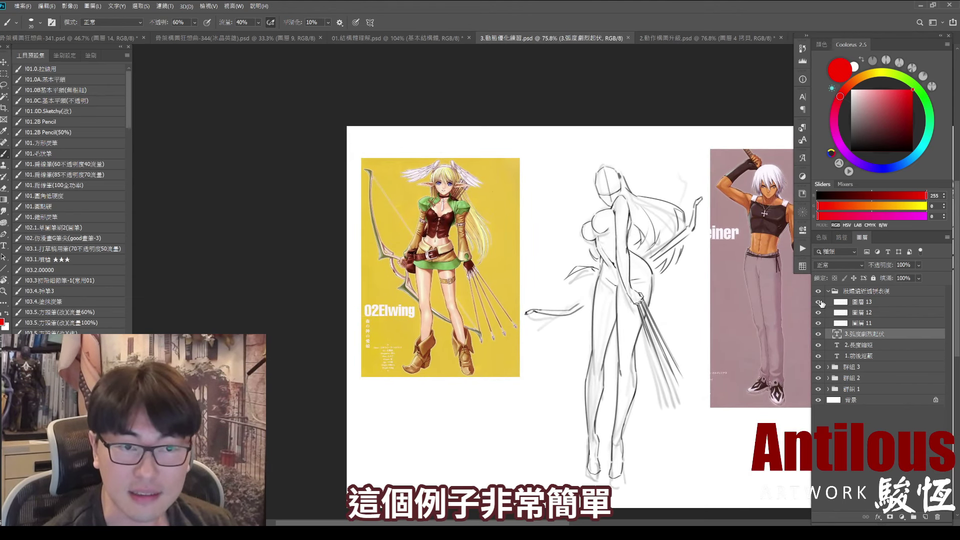
click(828, 292)
drag(735, 340, 729, 343)
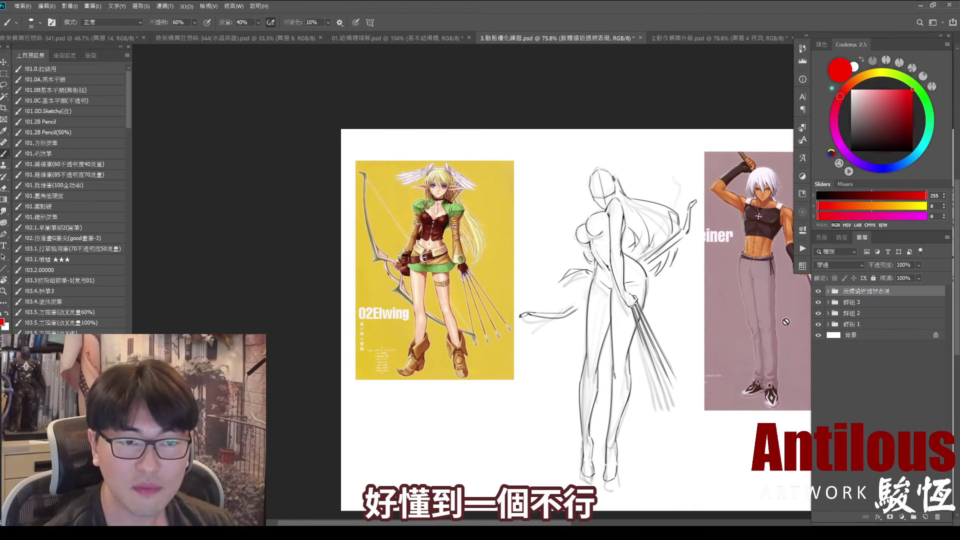
Hide the white-haired man reference and 群組 1's sketch layers, leaving the Elwing illustration
click(818, 313)
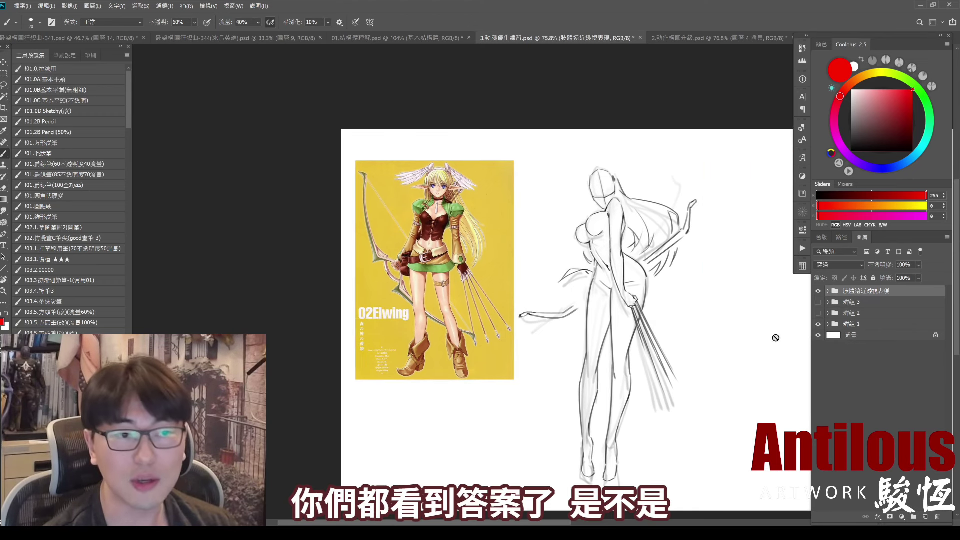
click(828, 324)
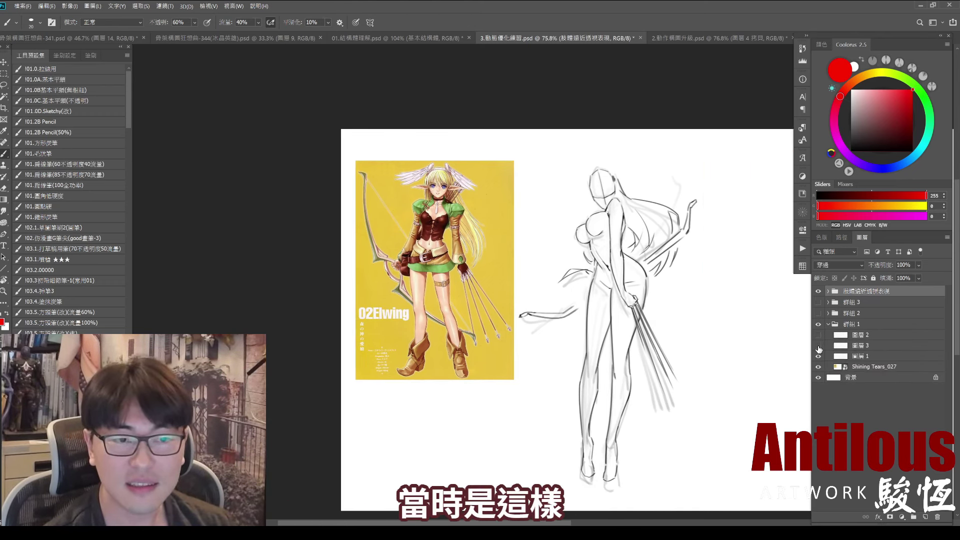
click(819, 345)
click(819, 356)
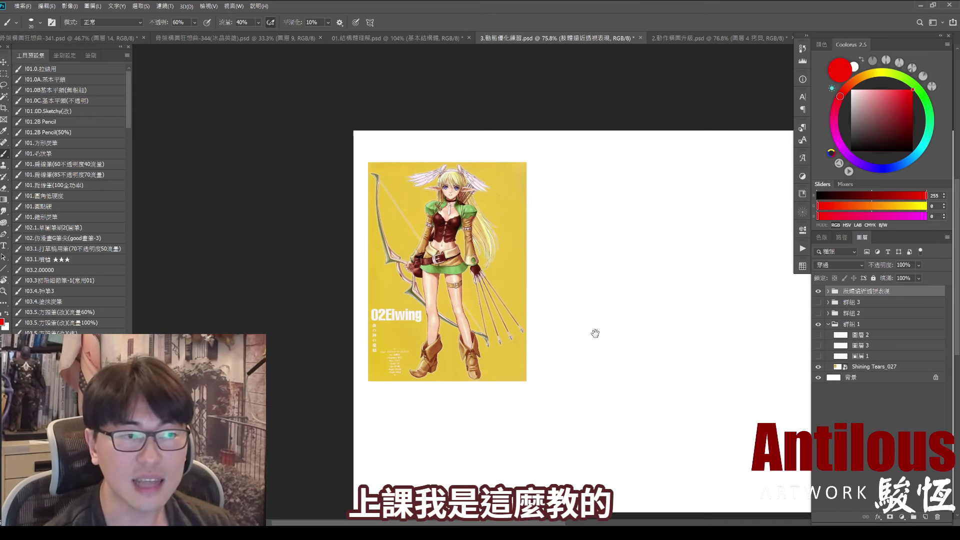
scroll(469, 240, up, 3)
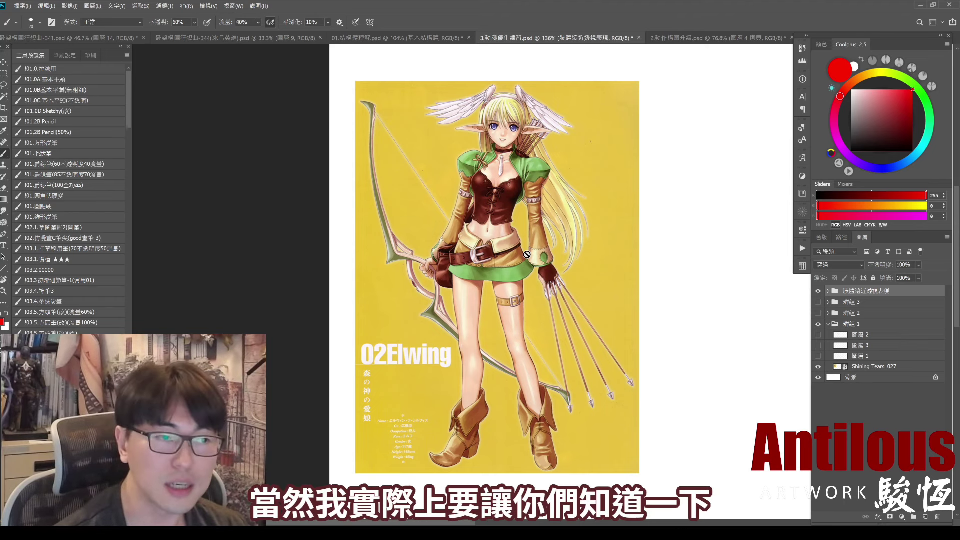
drag(534, 257, 542, 258)
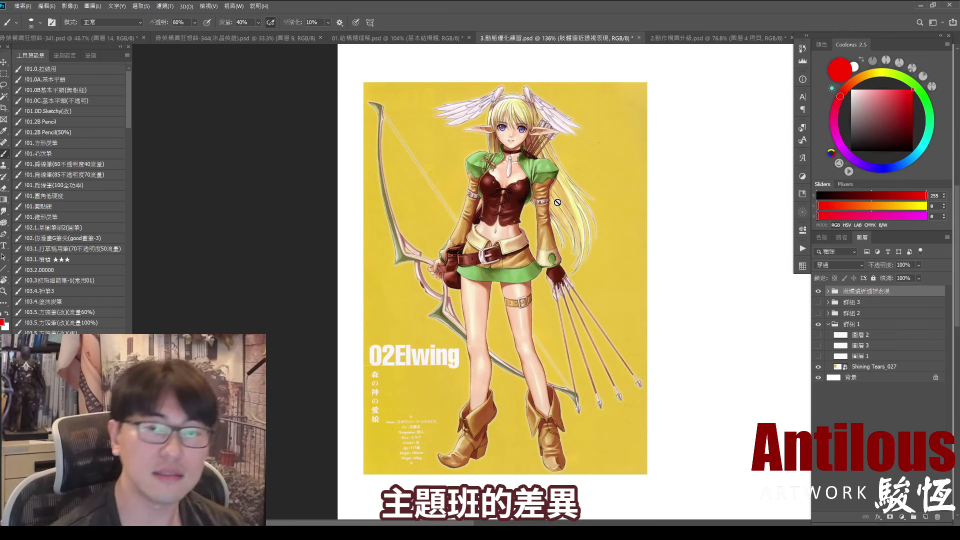
drag(651, 313, 534, 316)
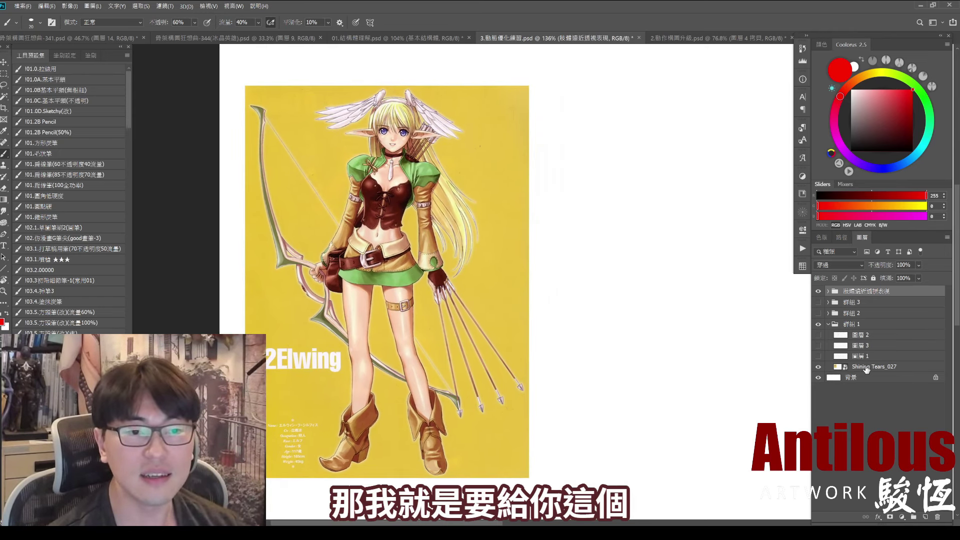
Show the Elwing clean line art and bow lines beside the reference, hiding the rough sketch
click(819, 356)
scroll(500, 280, down, 2)
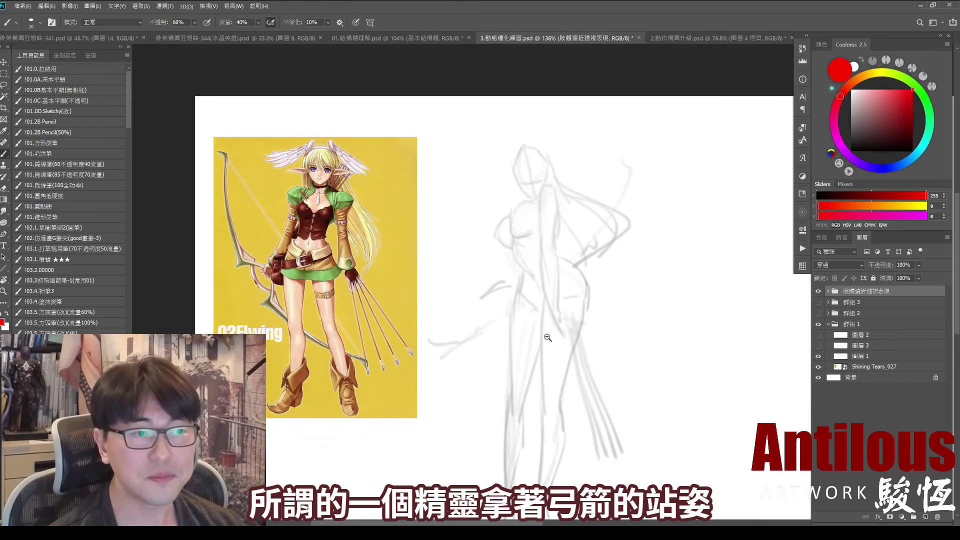
click(819, 356)
click(819, 334)
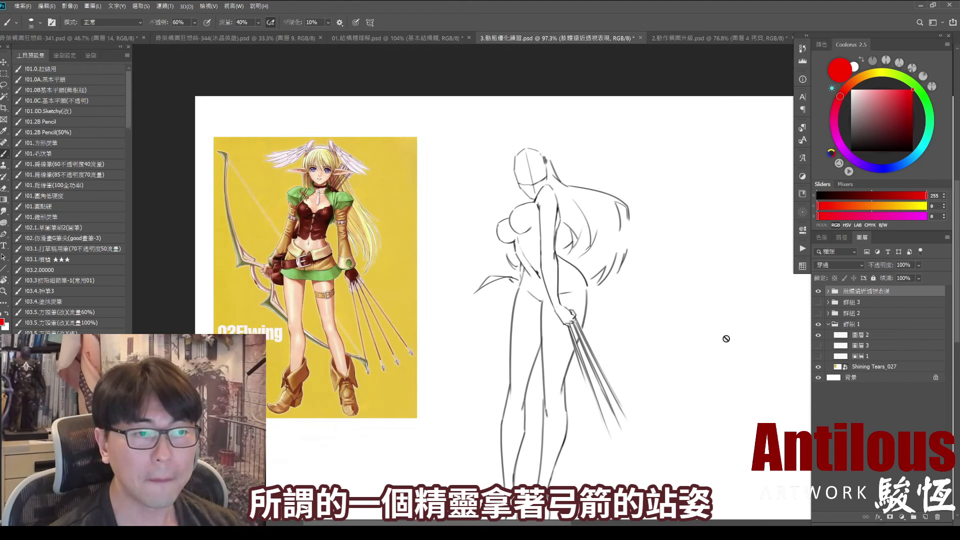
drag(724, 337, 775, 295)
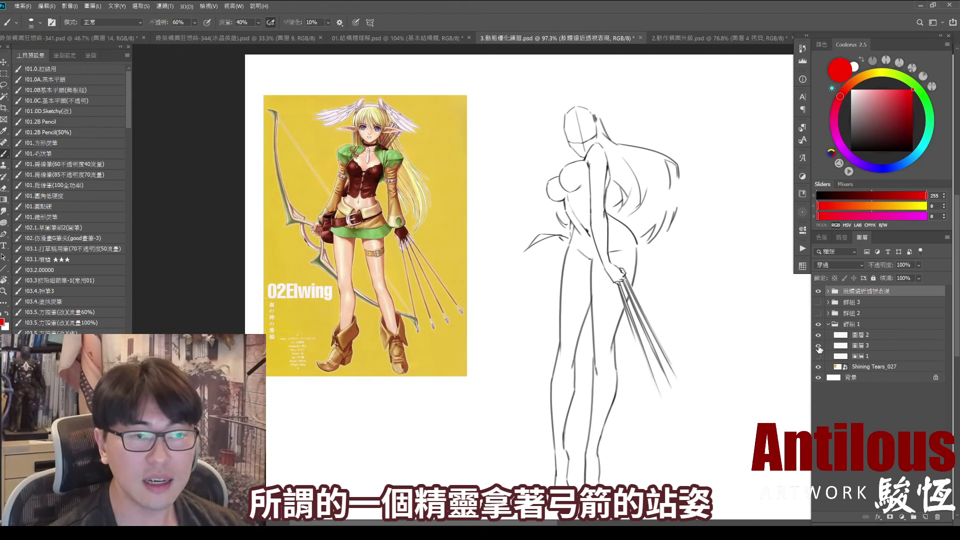
click(819, 345)
drag(426, 258, 413, 259)
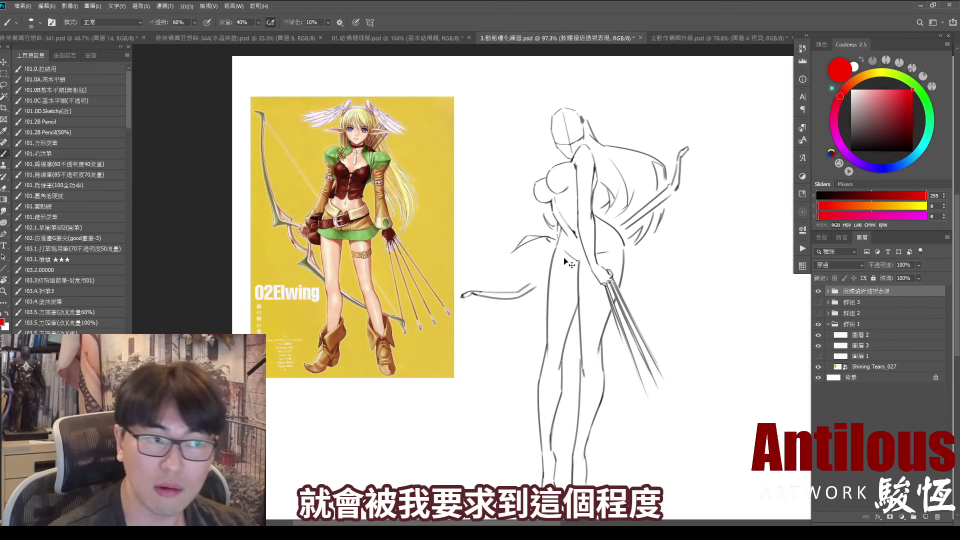
Draw a red circle and arrows from the Elwing reference to its sketch, then clear them
drag(411, 222, 511, 198)
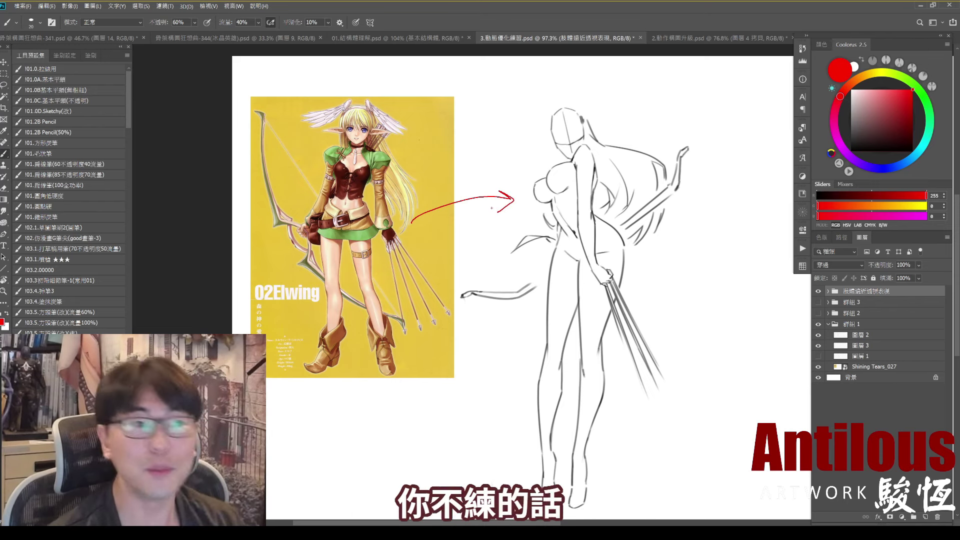
drag(368, 69, 354, 387)
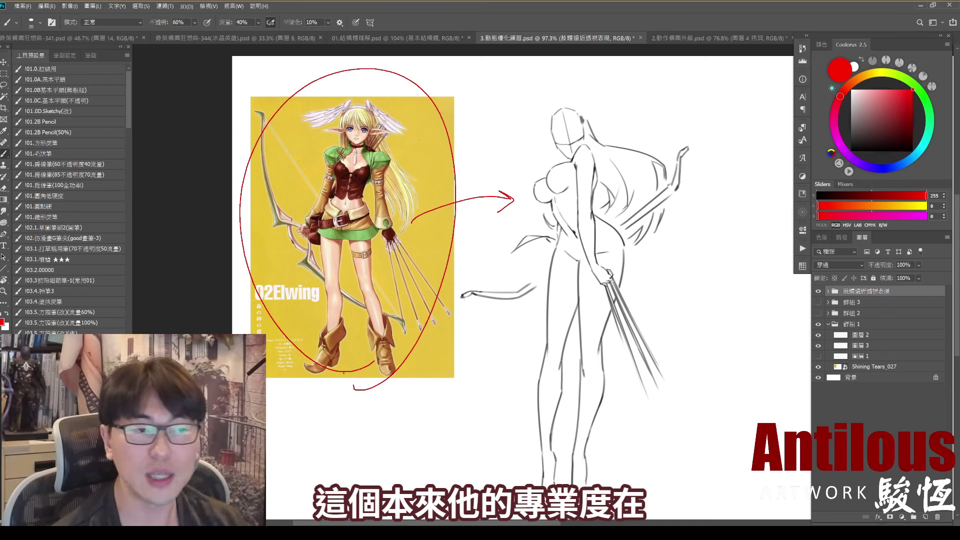
key(ctrl+z)
key(ctrl+z)
drag(442, 249, 528, 207)
drag(503, 203, 519, 213)
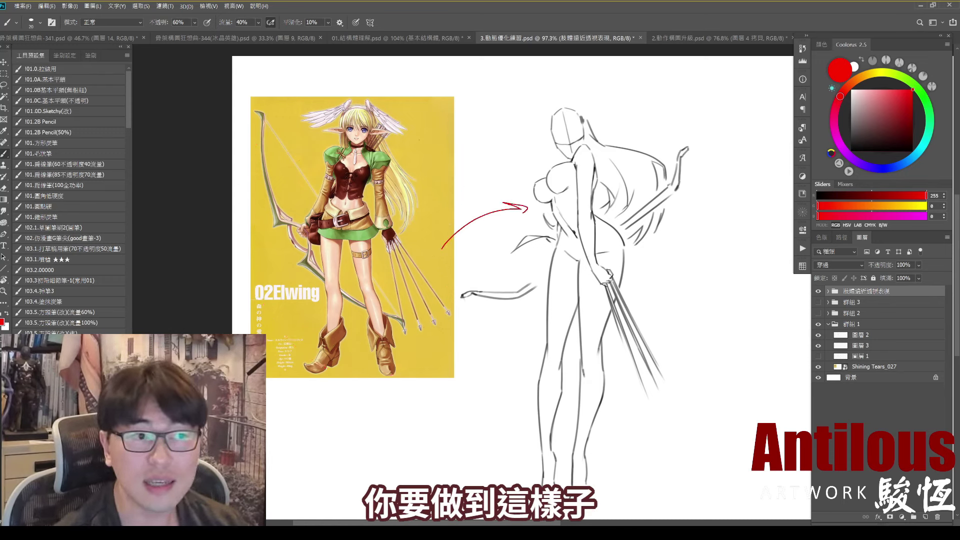
drag(434, 213, 532, 167)
drag(519, 159, 533, 169)
drag(438, 179, 520, 145)
drag(502, 136, 524, 145)
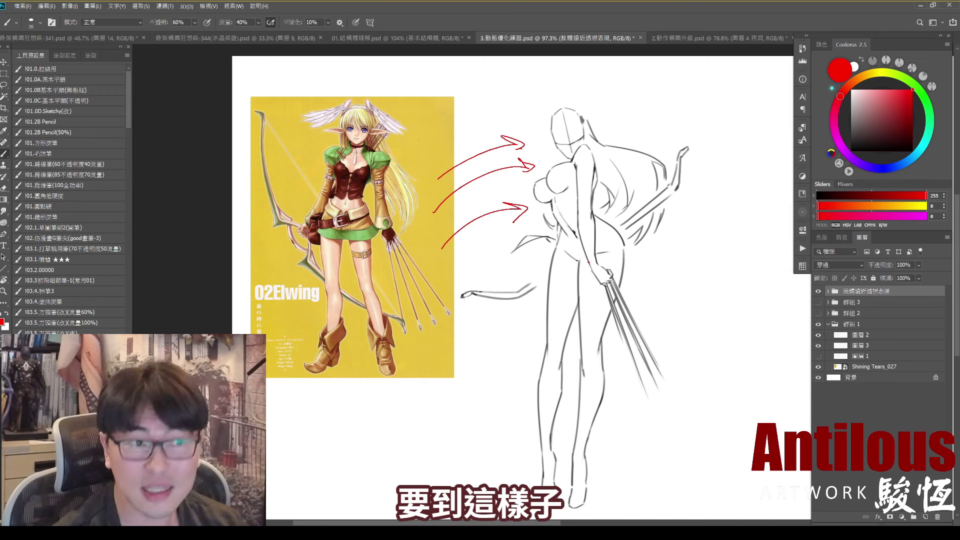
drag(613, 107, 655, 56)
key(Delete)
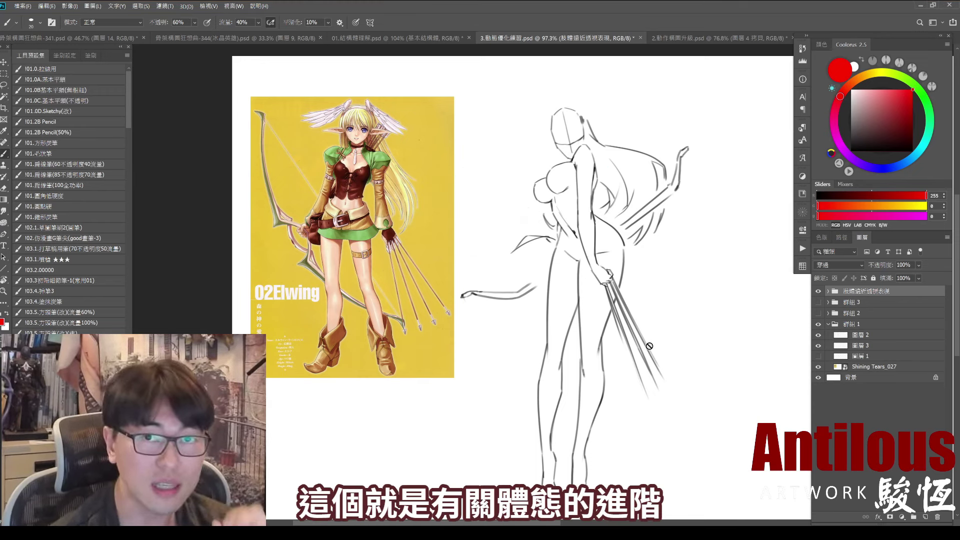
Select 群組 1, circle the reference and sketch in red, undo both, and frame the pair
click(847, 324)
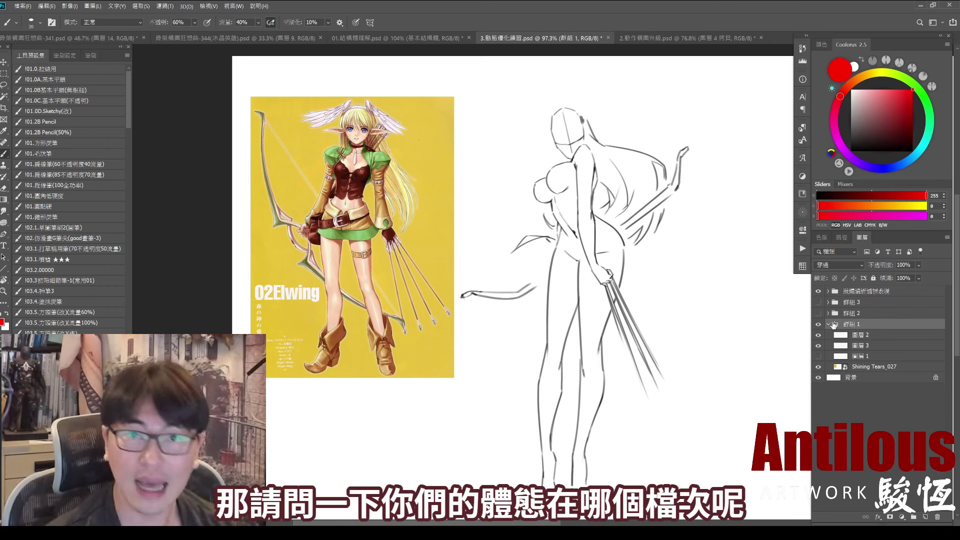
drag(347, 419, 397, 411)
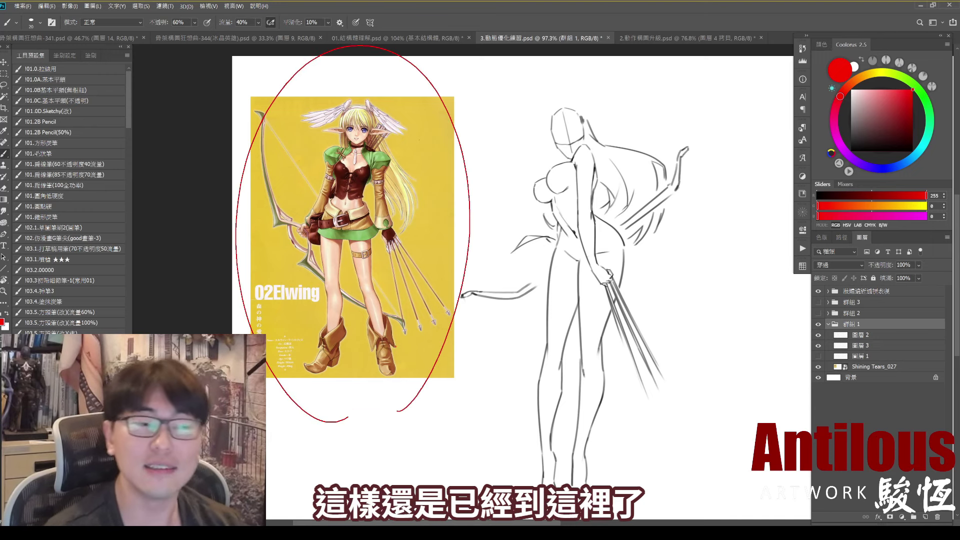
key(ctrl+z)
drag(540, 481, 555, 516)
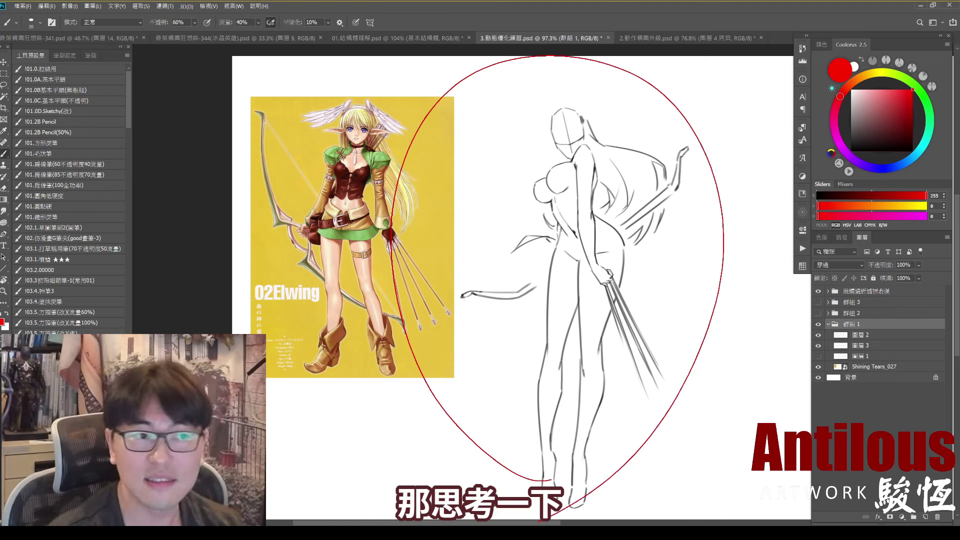
key(ctrl+z)
drag(686, 347, 667, 359)
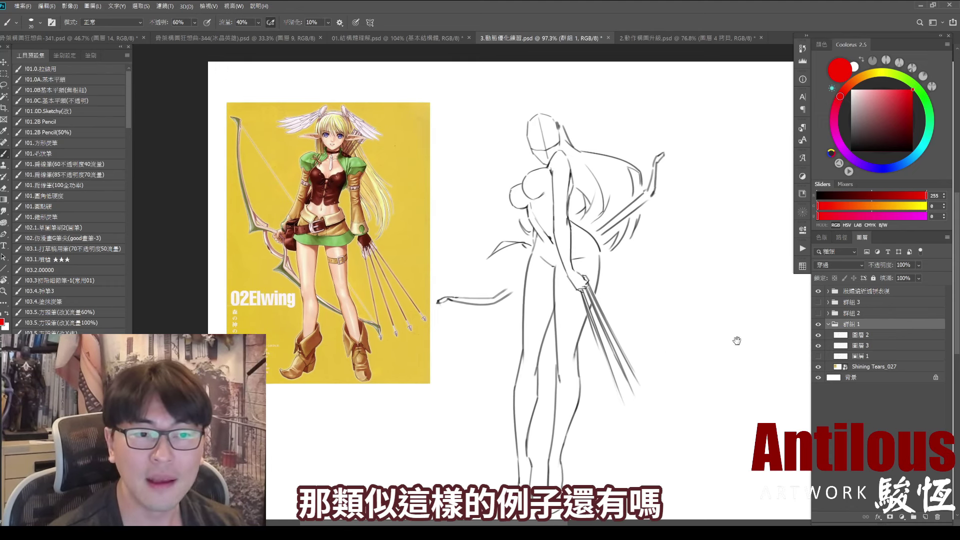
drag(737, 341, 696, 351)
Expand 群組 2 and show the staff-wielding pose sketch without its grey underdrawing
click(844, 315)
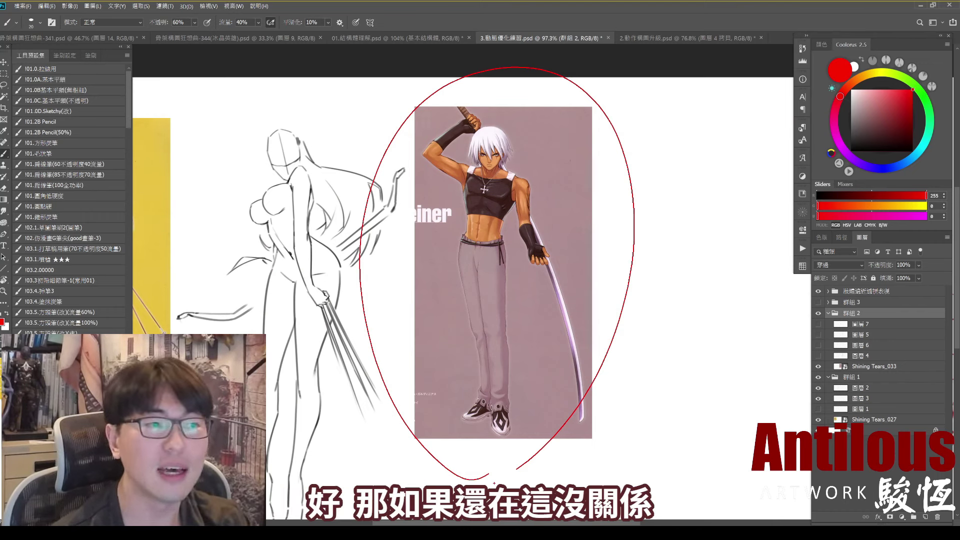
key(ctrl+z)
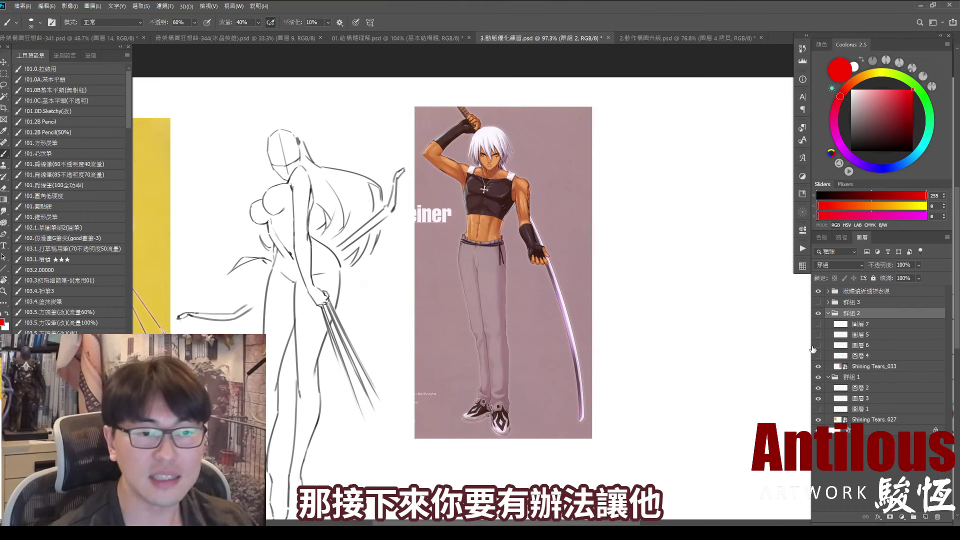
click(819, 358)
drag(819, 358, 820, 328)
drag(701, 351, 614, 327)
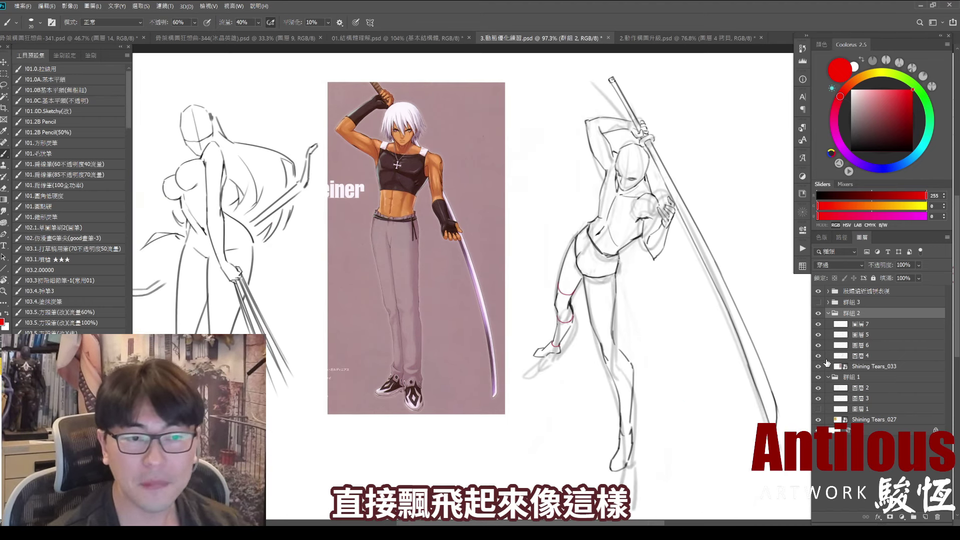
click(819, 356)
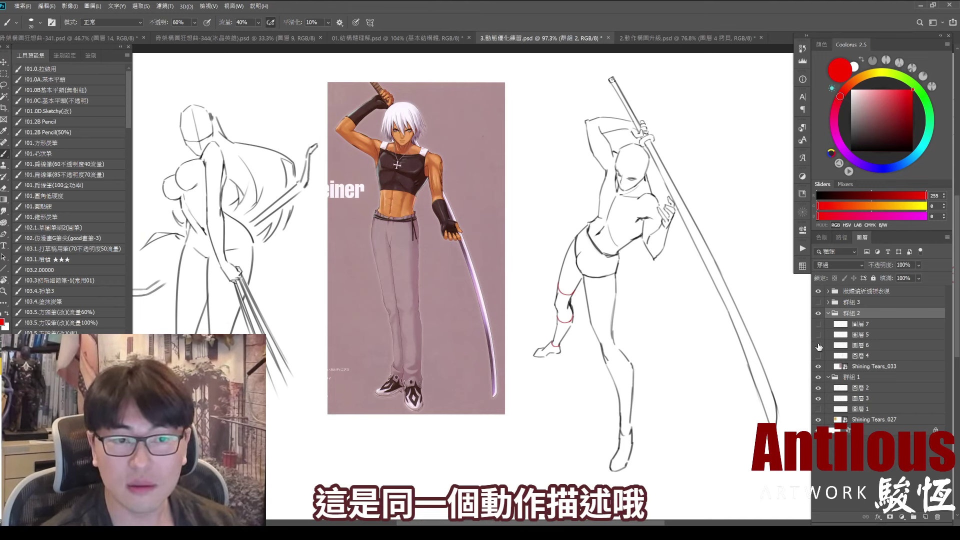
click(819, 325)
click(819, 326)
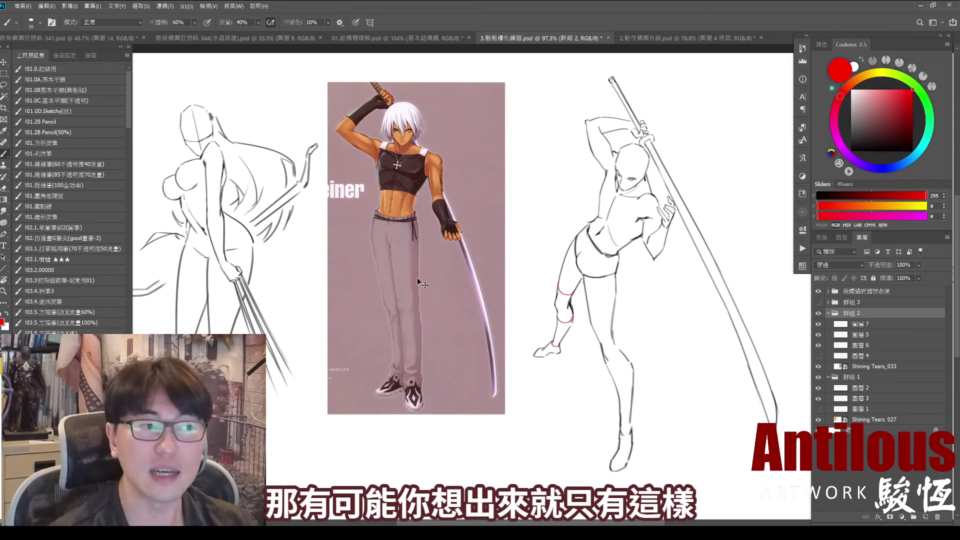
Circle the swordsman in red with an arrow, undo it, then enable and expand 群組 3
drag(314, 219, 438, 411)
mouse_move(497, 219)
mouse_down()
mouse_move(567, 207)
mouse_move(550, 223)
mouse_up()
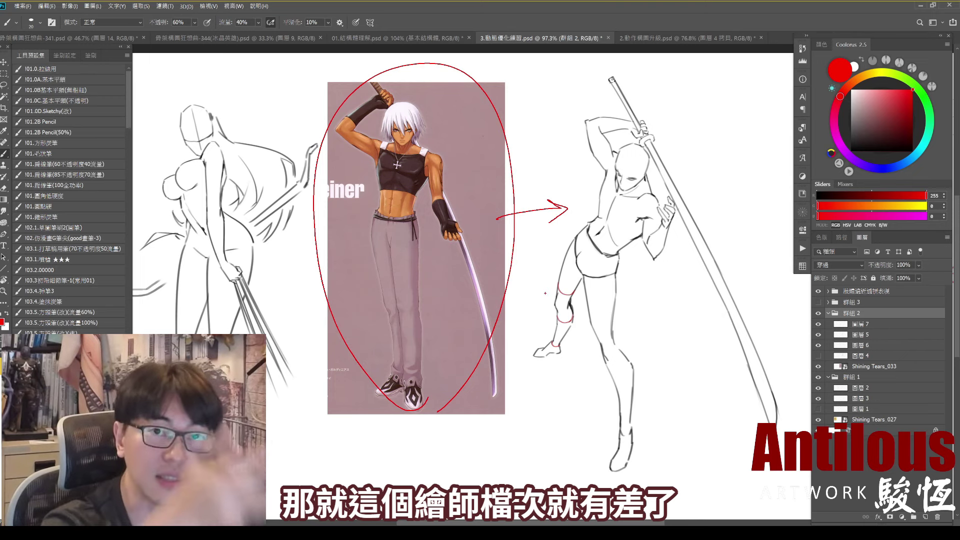
key(ctrl+z)
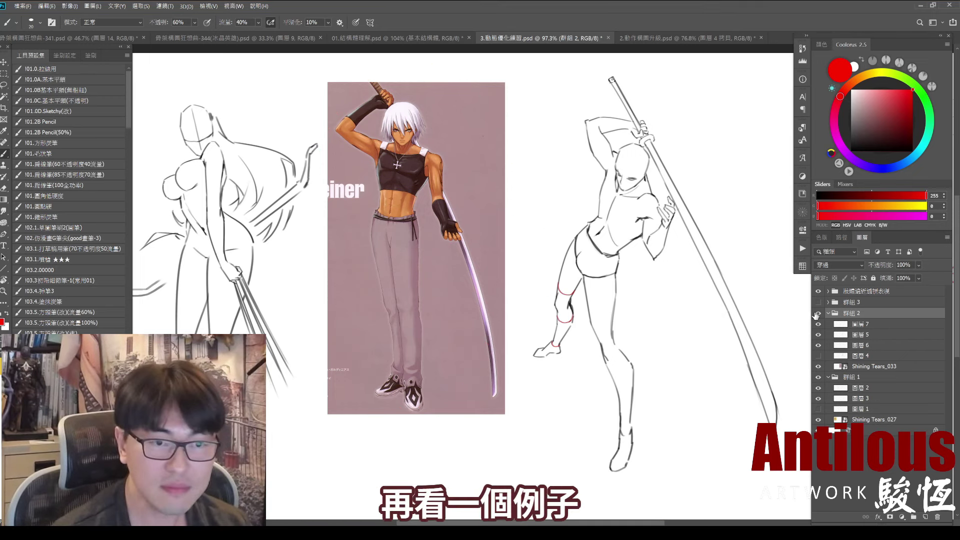
click(850, 302)
click(819, 303)
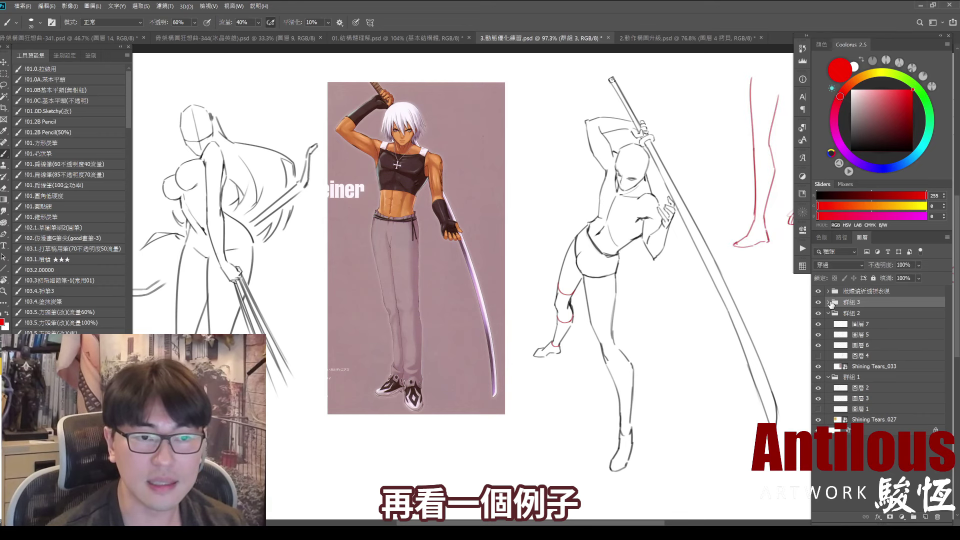
mouse_move(807, 322)
mouse_down()
mouse_move(708, 344)
mouse_move(811, 333)
mouse_up()
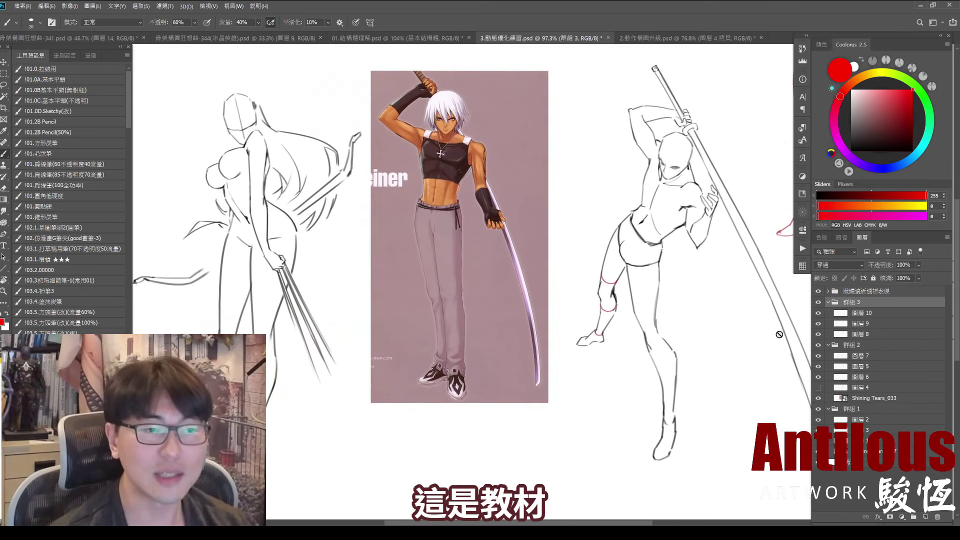
drag(714, 379, 737, 376)
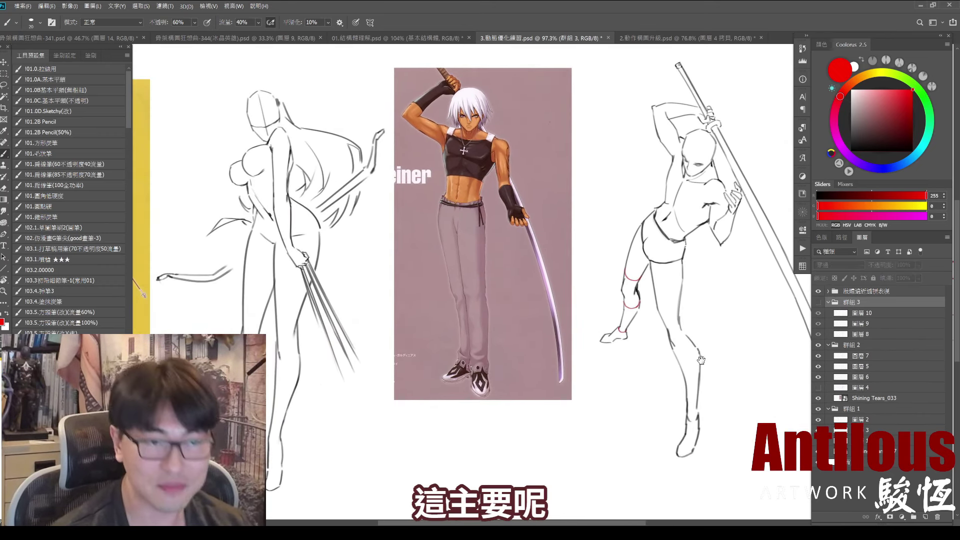
scroll(701, 361, down, 3)
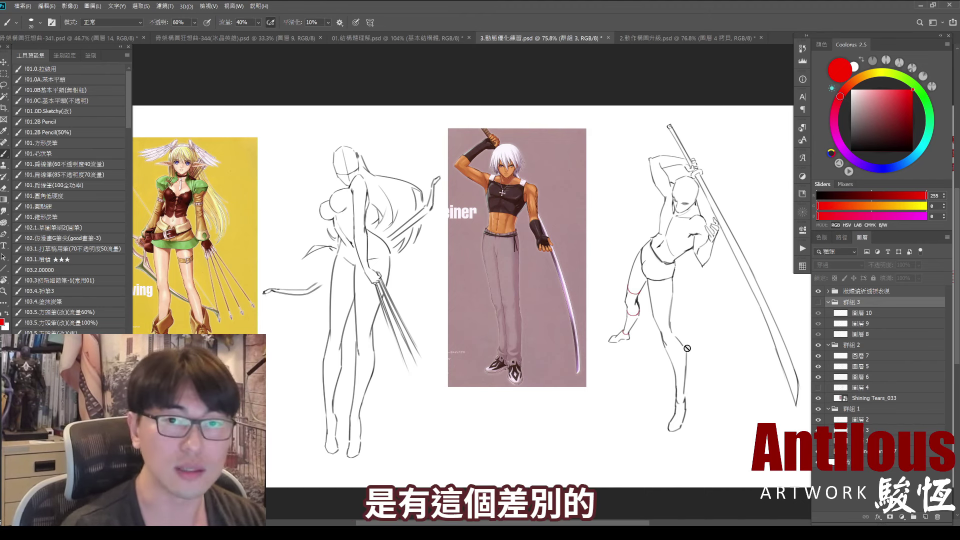
Close 3.動態優化練習, review the 341 gesture sketches, then switch to 01.結構體理解.psd
click(601, 38)
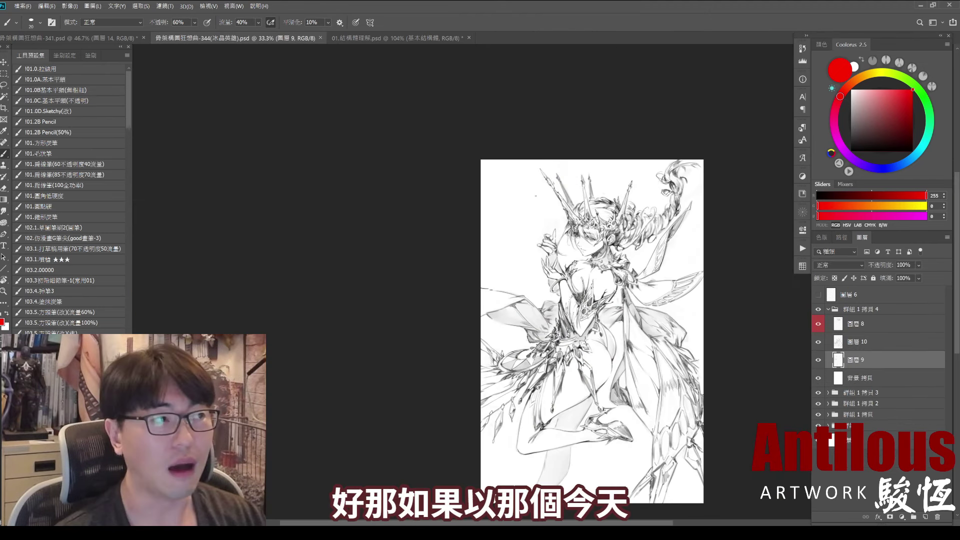
drag(540, 219, 552, 242)
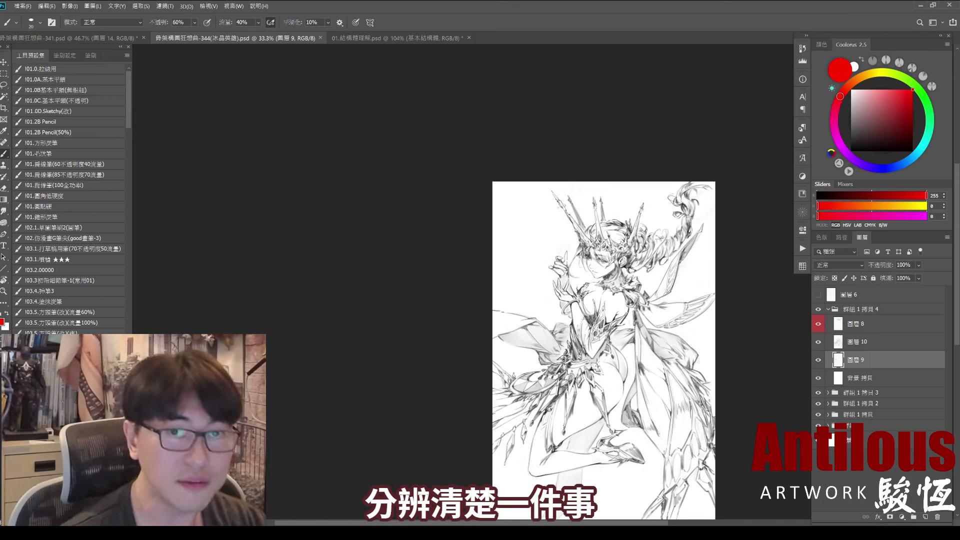
click(113, 40)
scroll(638, 272, up, 3)
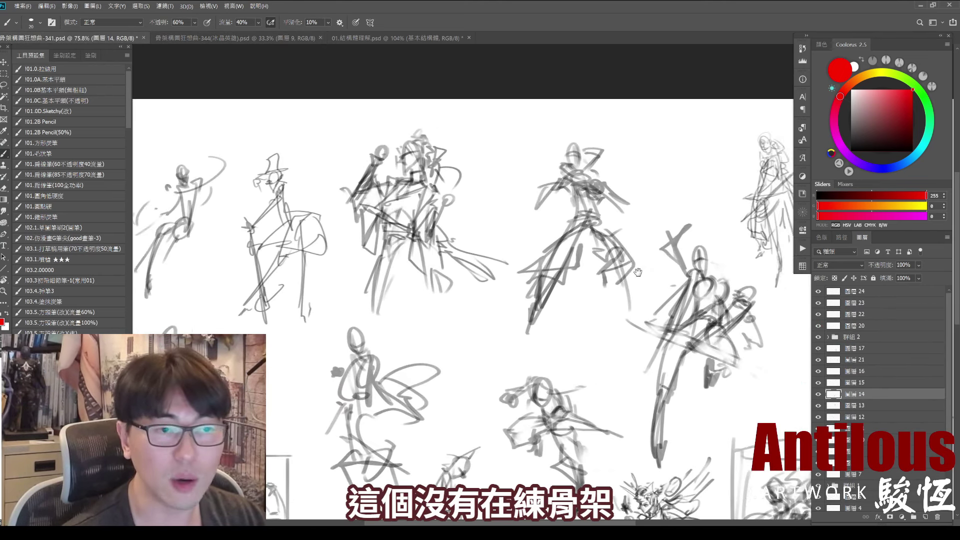
drag(639, 272, 628, 293)
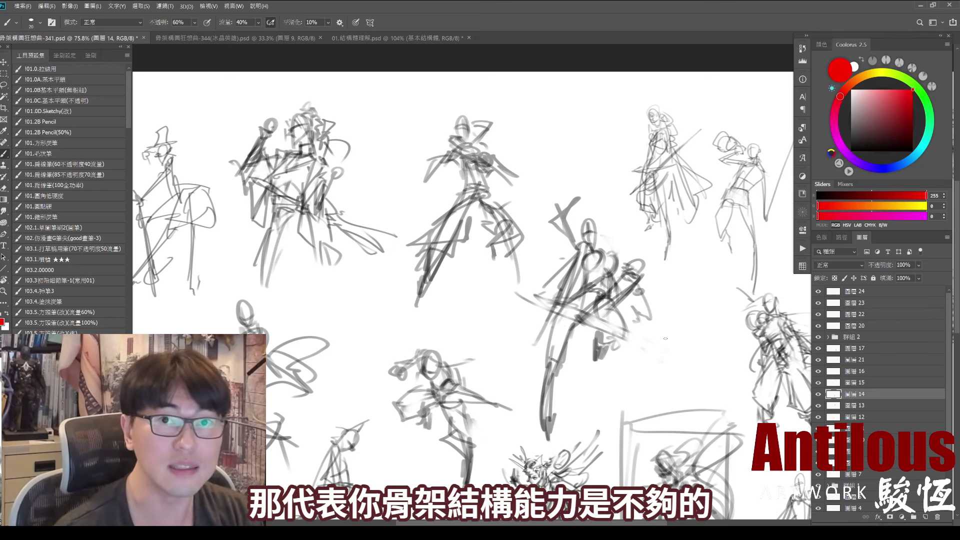
click(426, 37)
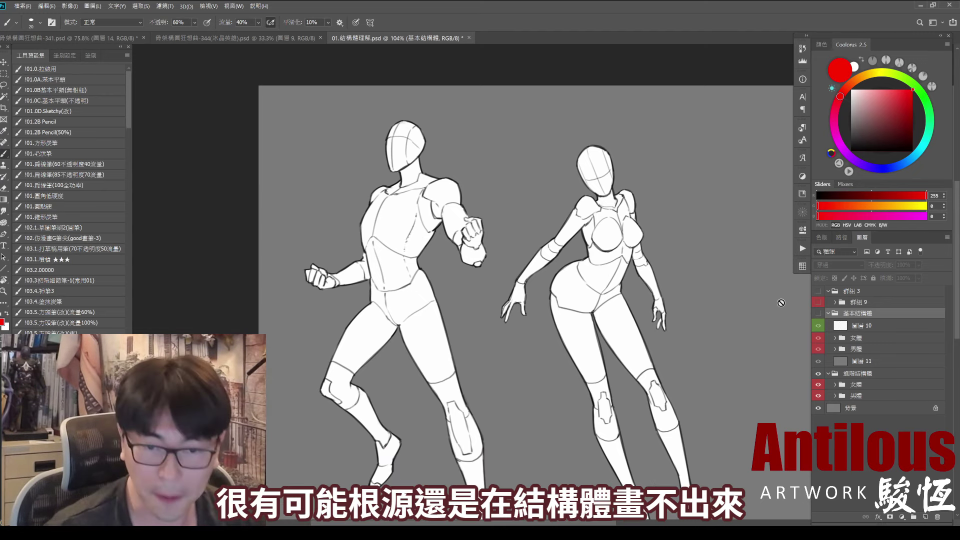
drag(506, 271, 442, 275)
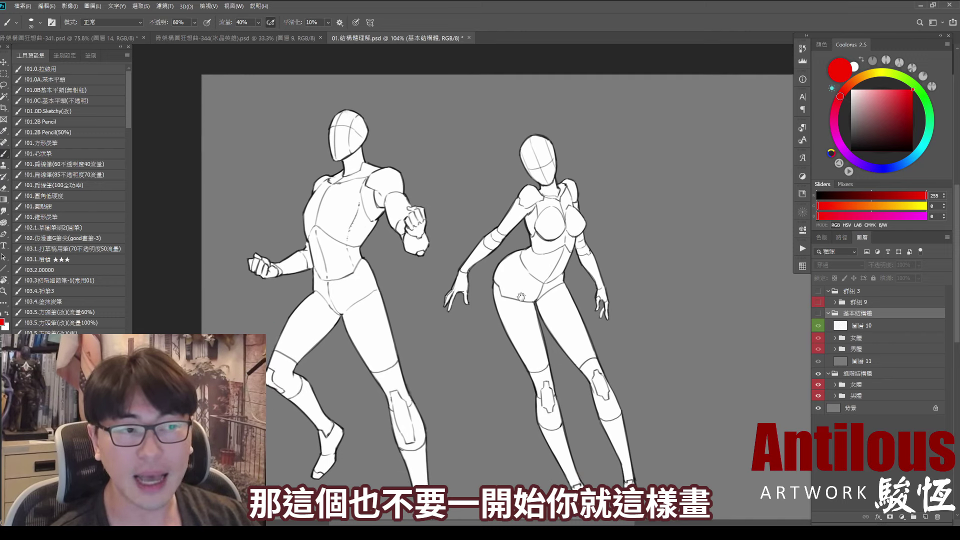
mouse_move(496, 290)
mouse_down()
mouse_move(444, 227)
mouse_move(472, 262)
mouse_up()
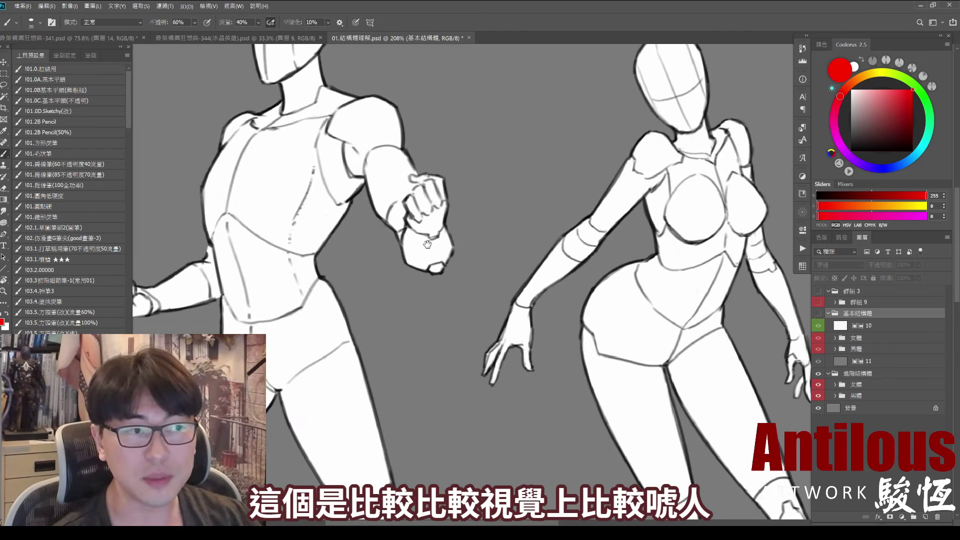
scroll(609, 336, down, 2)
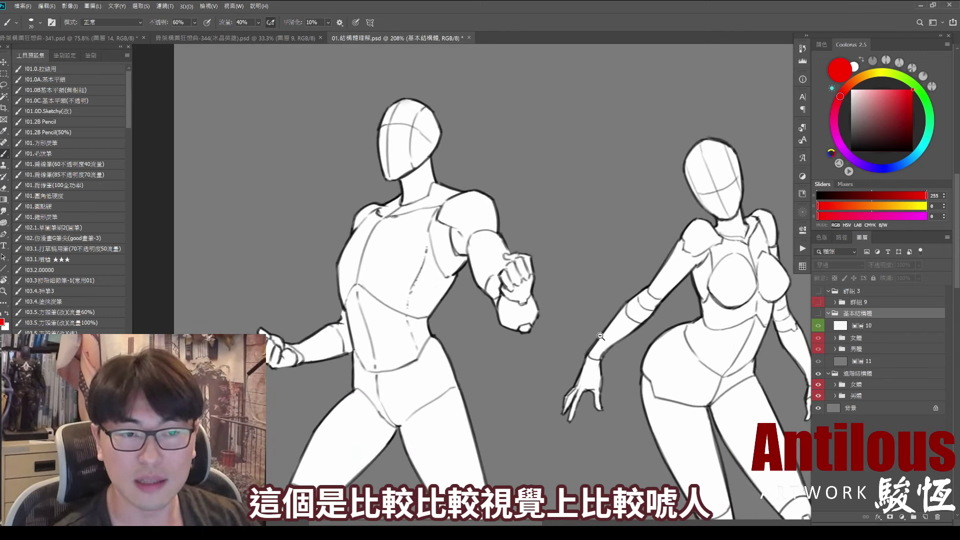
click(818, 313)
scroll(606, 322, down, 2)
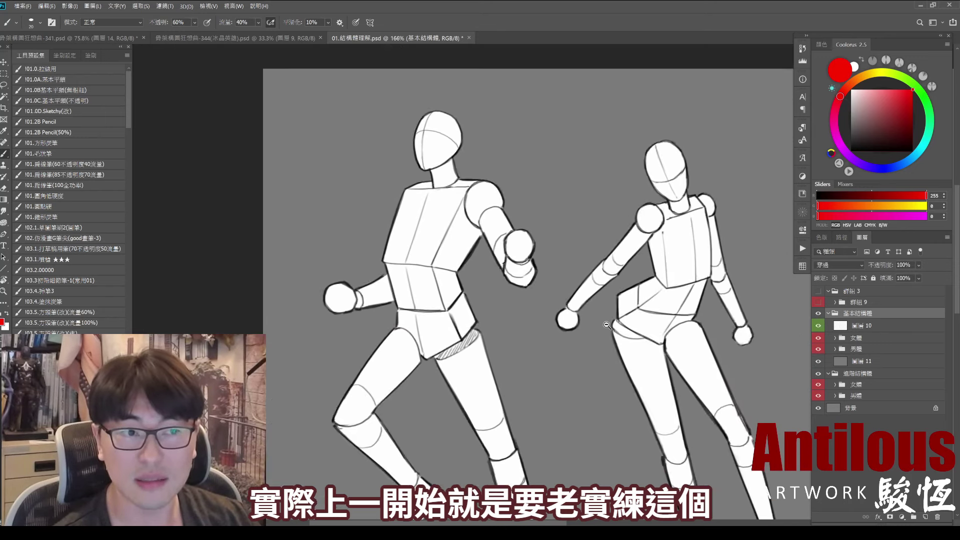
scroll(615, 340, down, 2)
drag(628, 365, 608, 362)
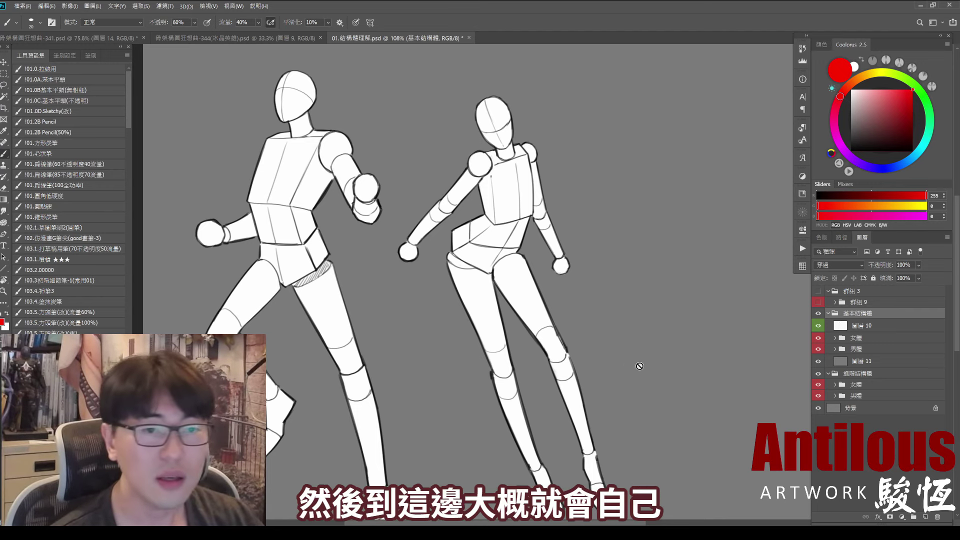
click(819, 314)
scroll(410, 203, up, 1)
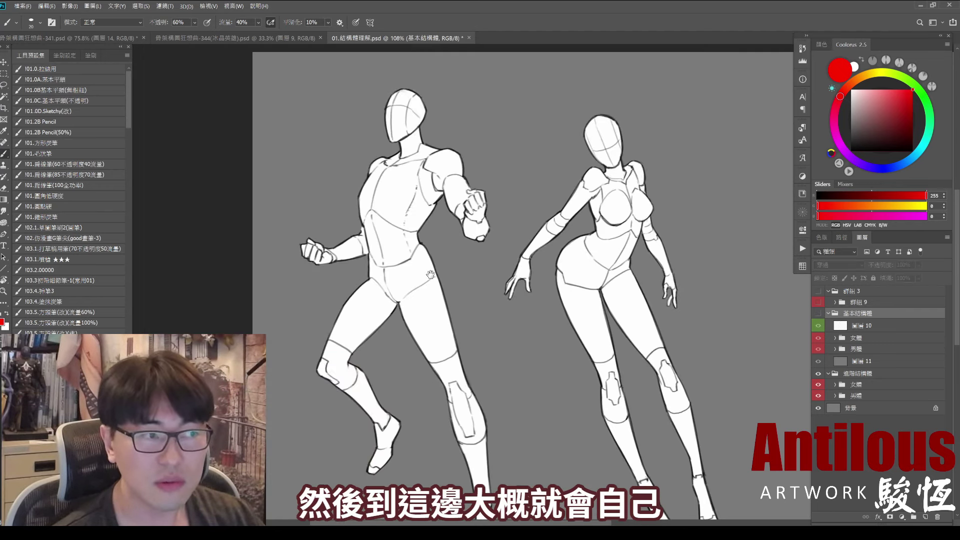
scroll(411, 203, up, 2)
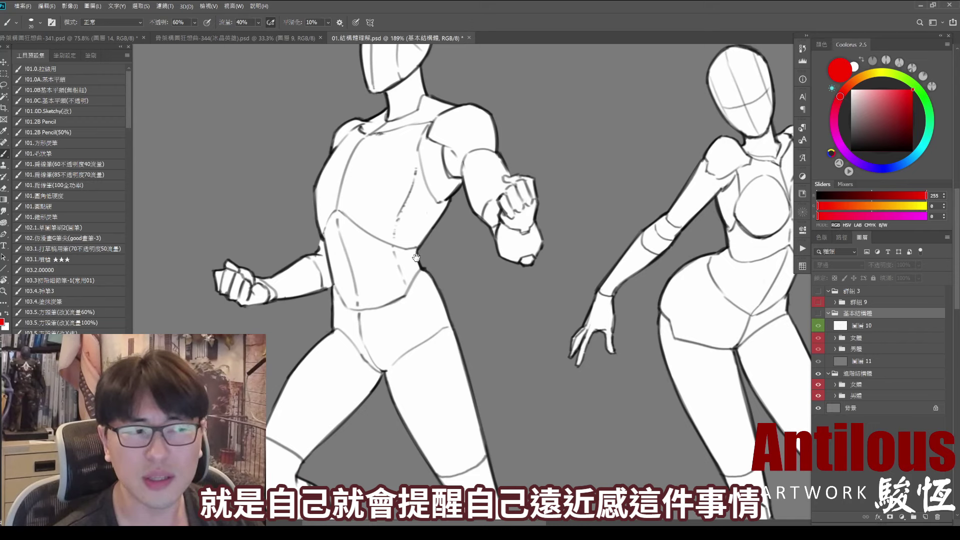
scroll(448, 326, down, 4)
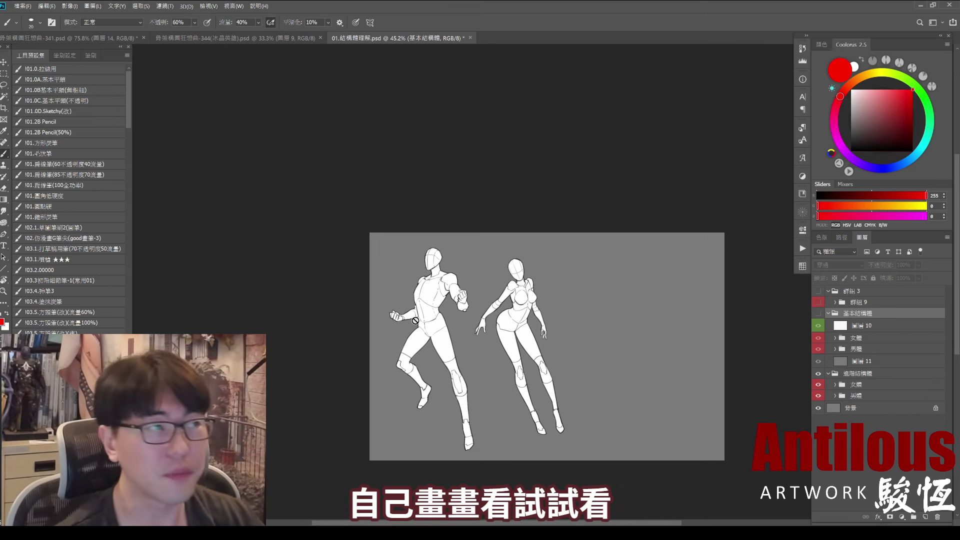
Close 01.結構體理解, the 冰晶英雄 line drawing and the gesture sketches without saving
click(471, 38)
key(n)
click(321, 38)
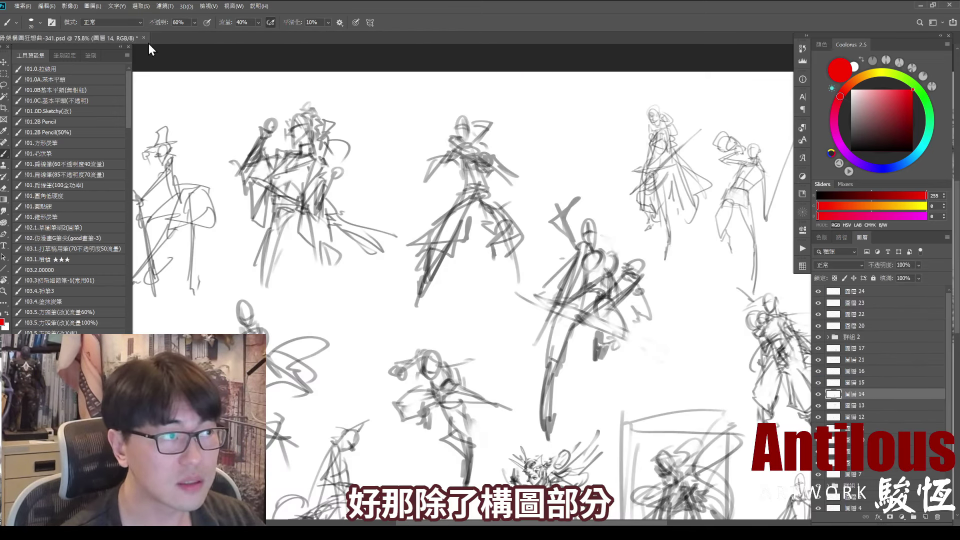
click(143, 38)
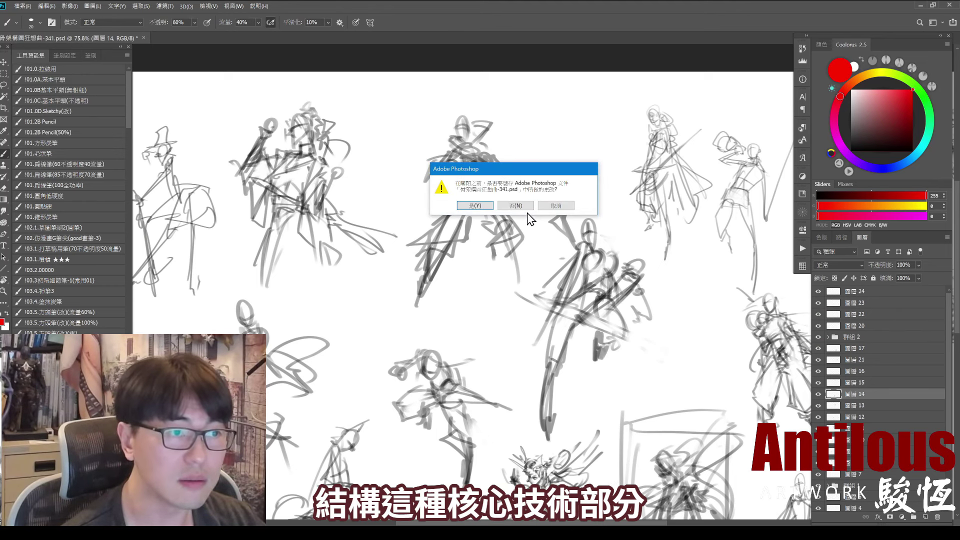
key(n)
In XnView, select both Sketch-293 paintings in 作業用稿.J and drag them into Photoshop
key(alt+Tab)
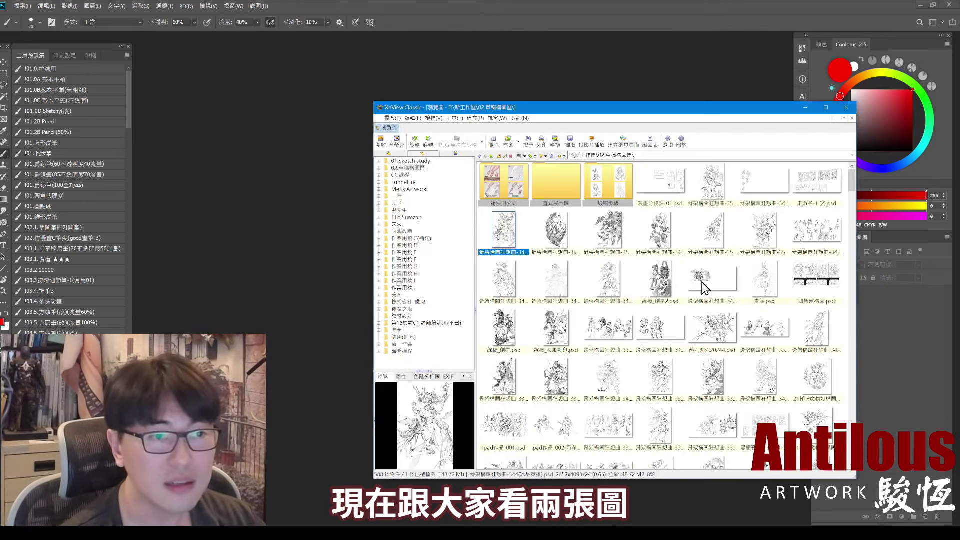
click(405, 288)
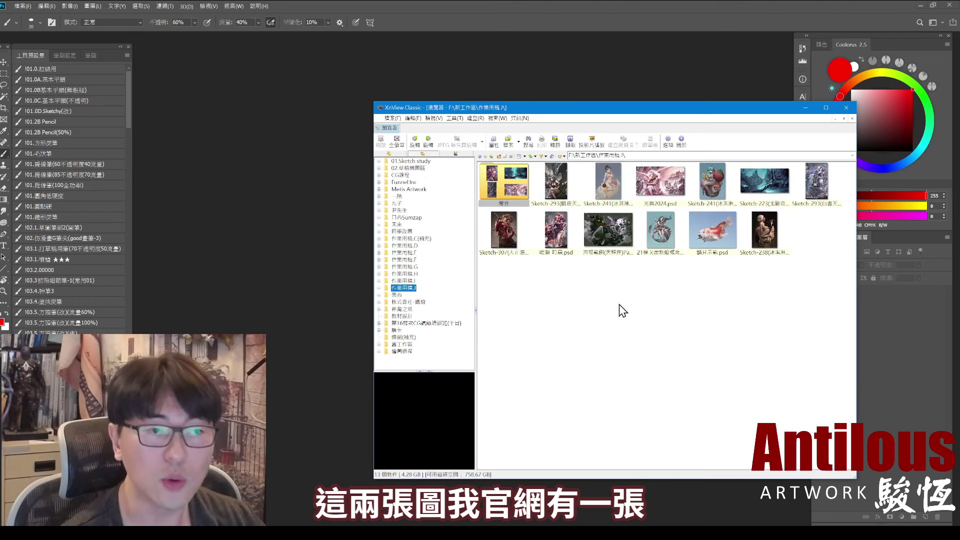
click(556, 184)
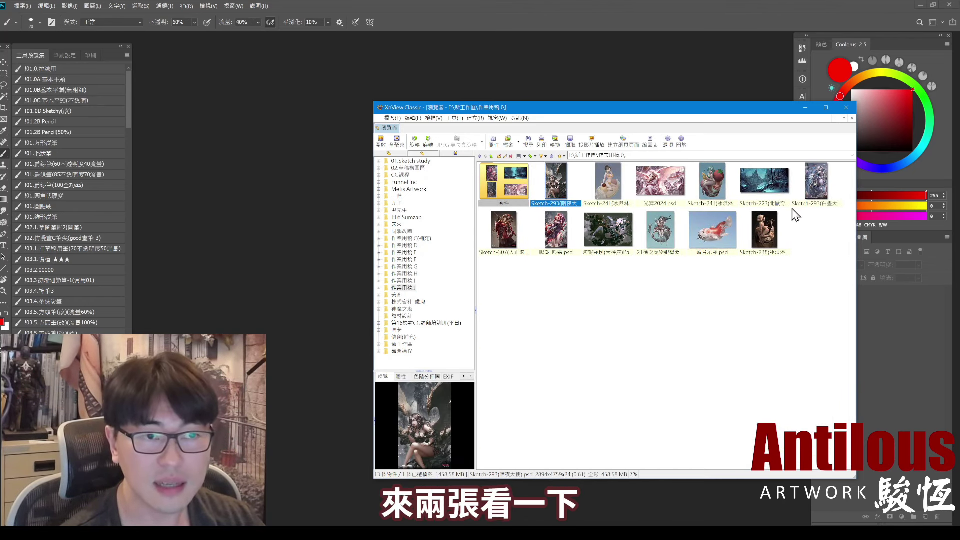
ctrl+click(817, 185)
mouse_move(825, 187)
mouse_down()
mouse_move(692, 40)
mouse_move(696, 49)
mouse_up()
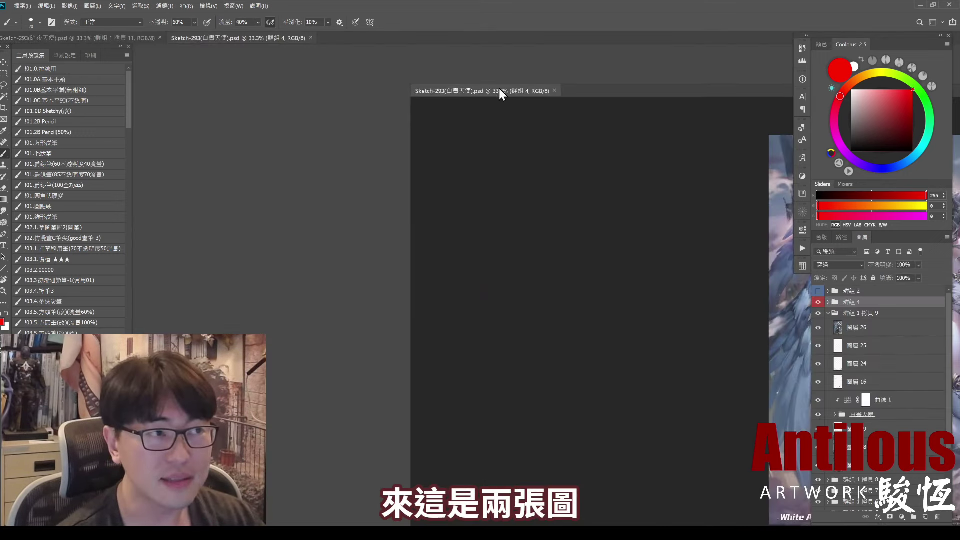
Float the White Angel painting in a window to the right of Black Angel
drag(496, 92, 588, 80)
drag(410, 208, 310, 216)
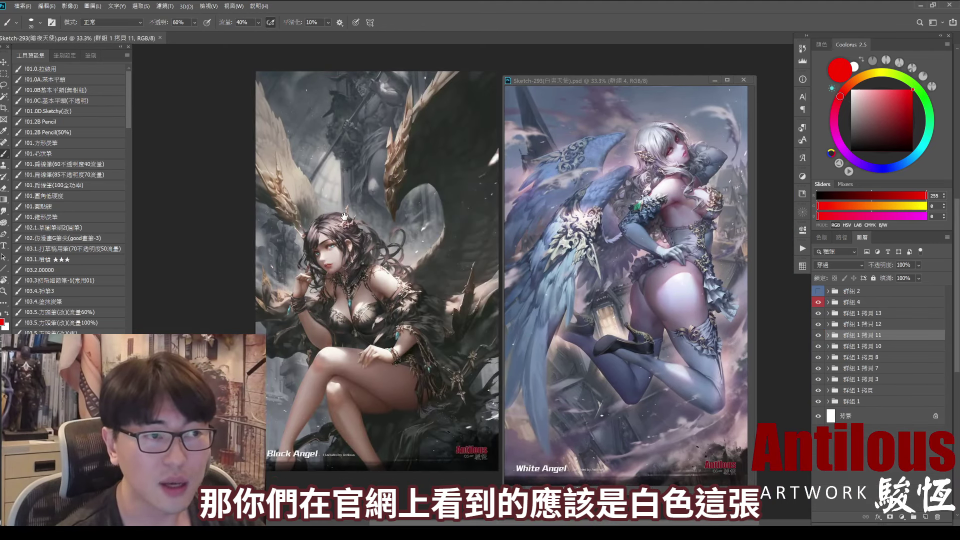
click(591, 279)
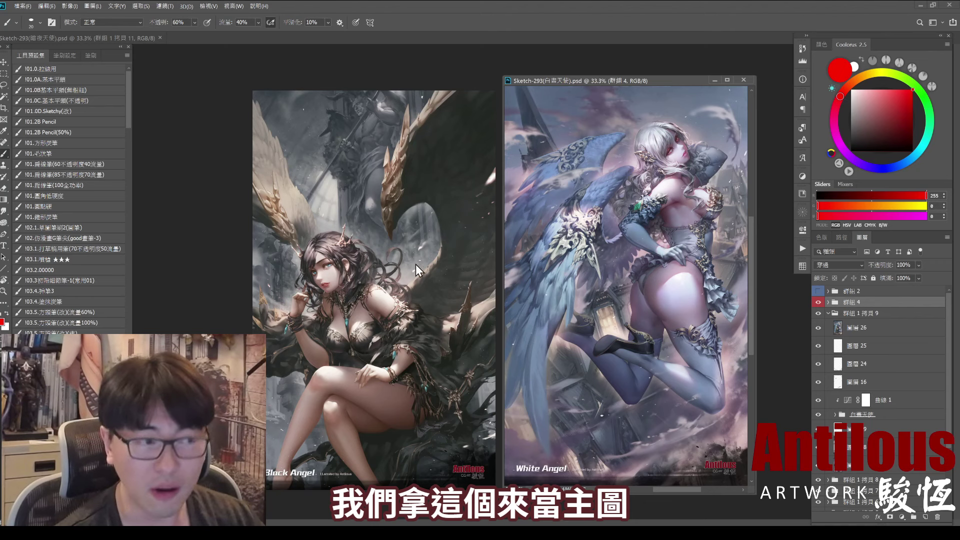
drag(397, 326, 392, 296)
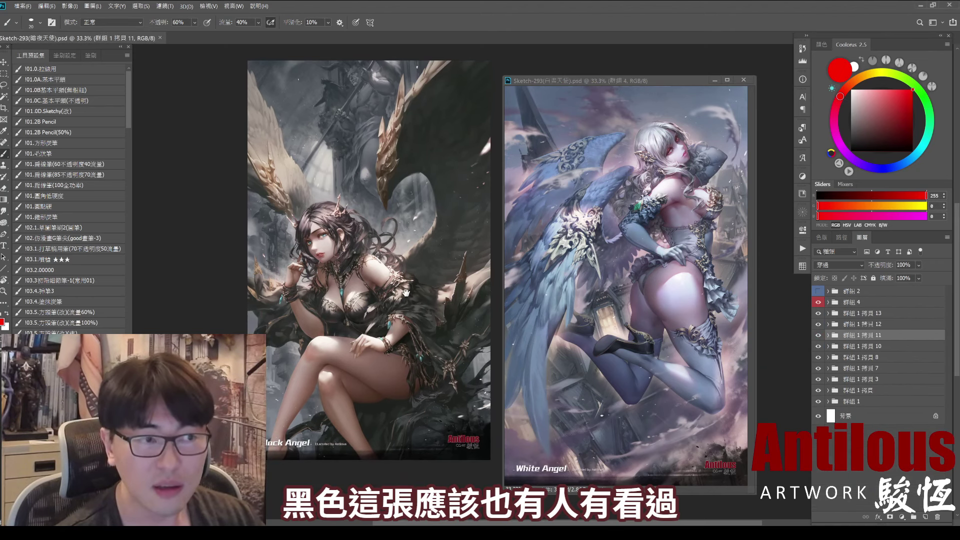
drag(631, 81, 678, 72)
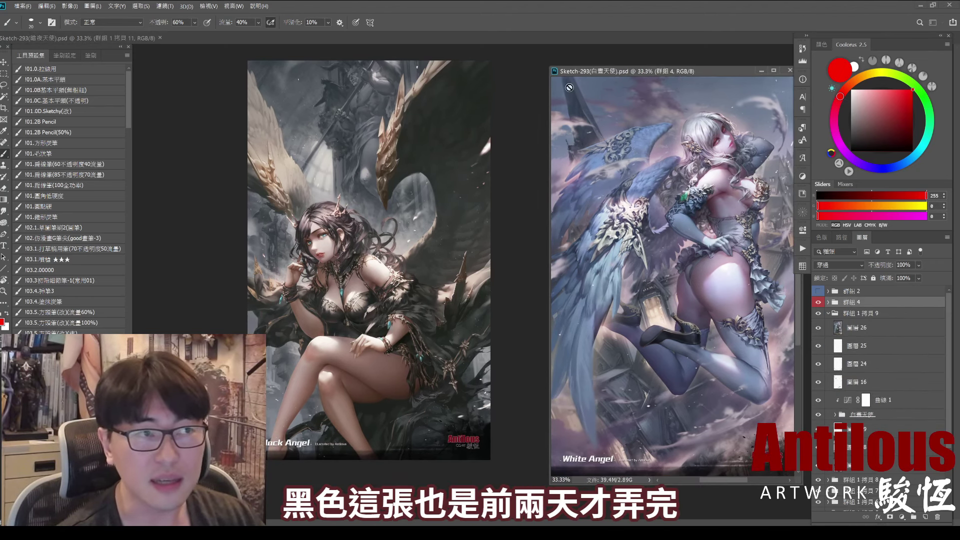
Recentre Black Angel and hide its later painting groups to show the rough line sketch
drag(403, 163, 454, 155)
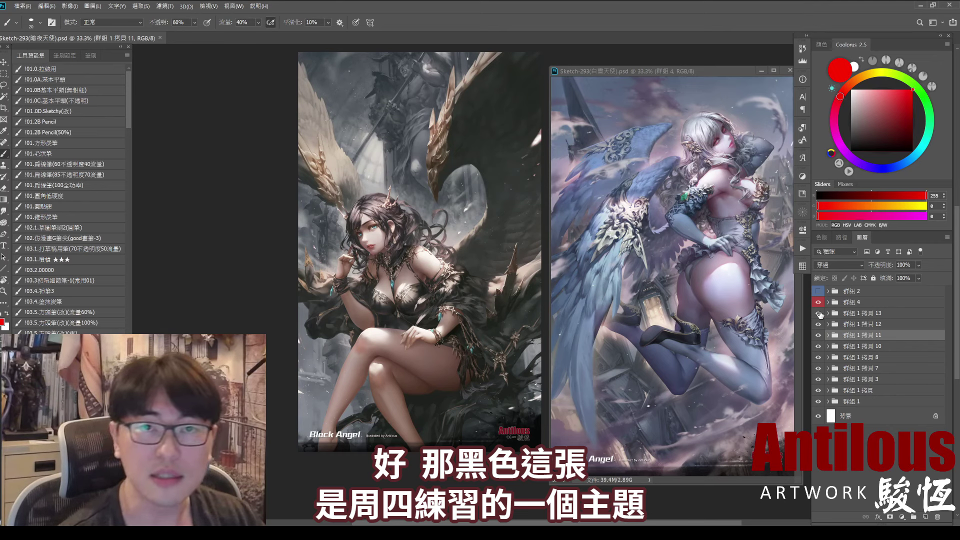
drag(820, 314, 819, 324)
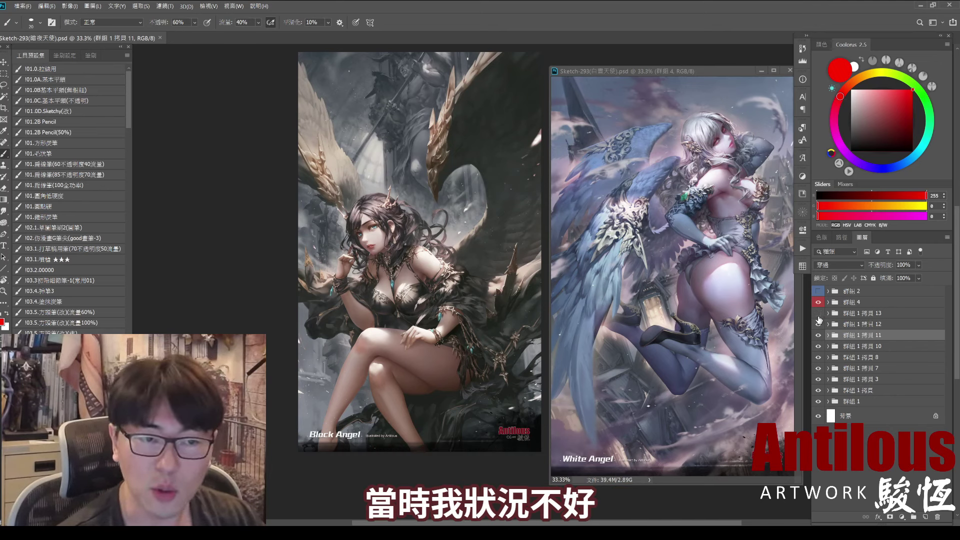
click(819, 390)
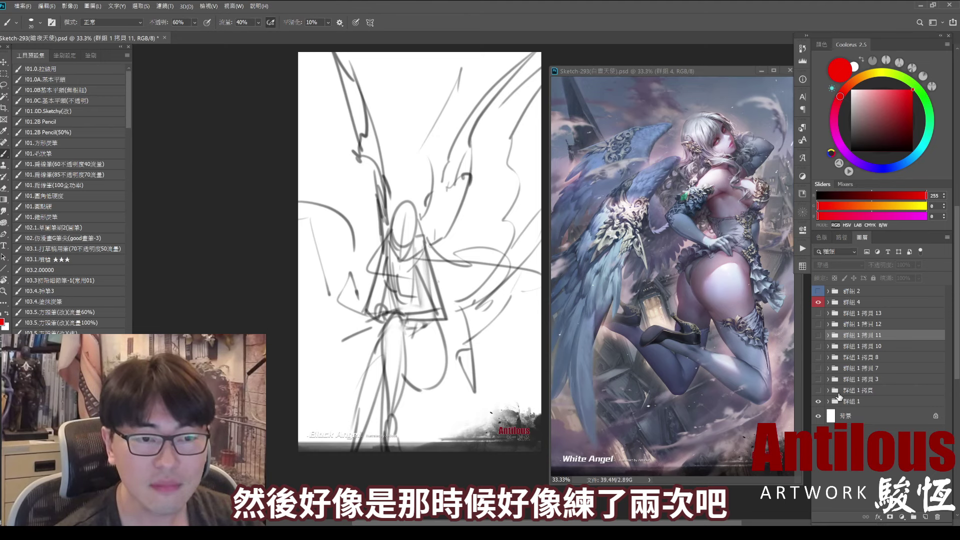
Step through Black Angel's 群組 1 拷貝 stage groups, ending on the grey-toned painted stage
click(819, 391)
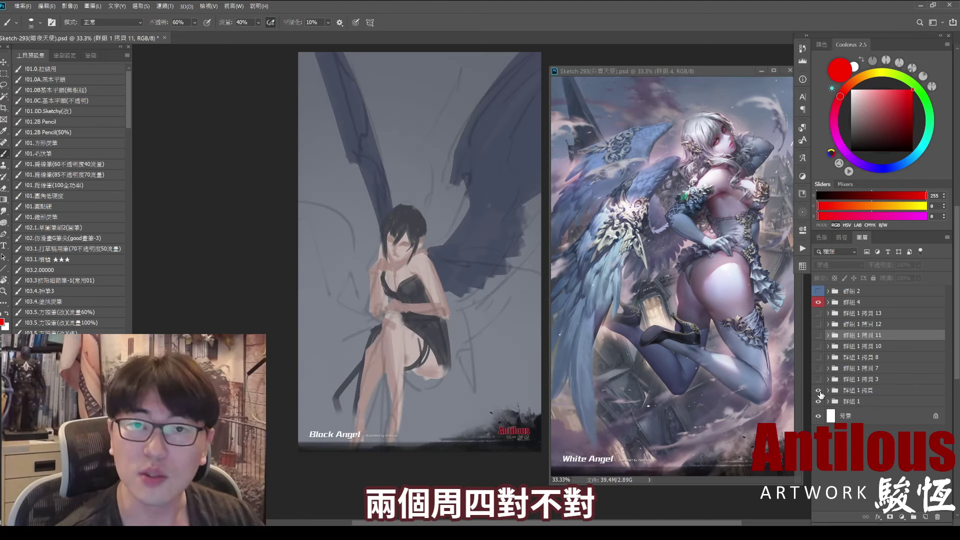
click(819, 391)
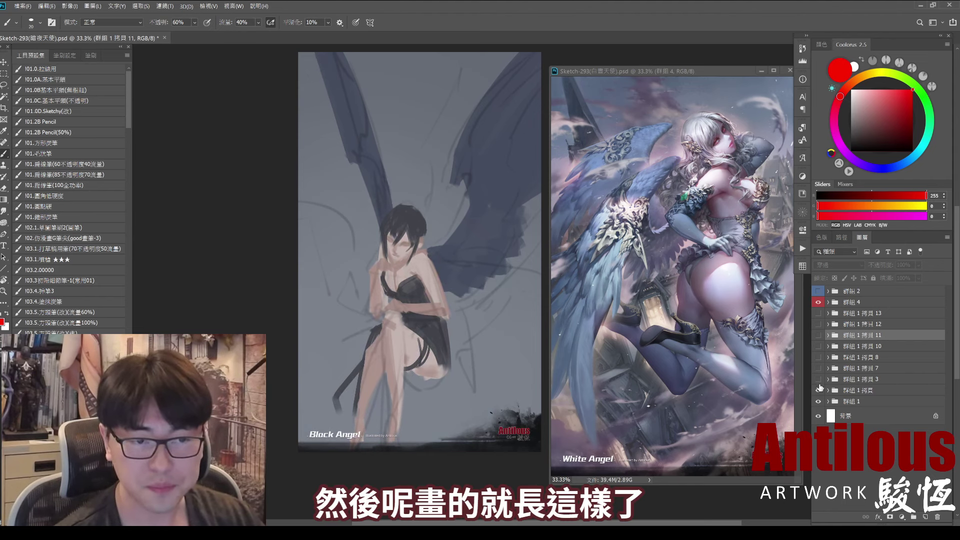
click(819, 380)
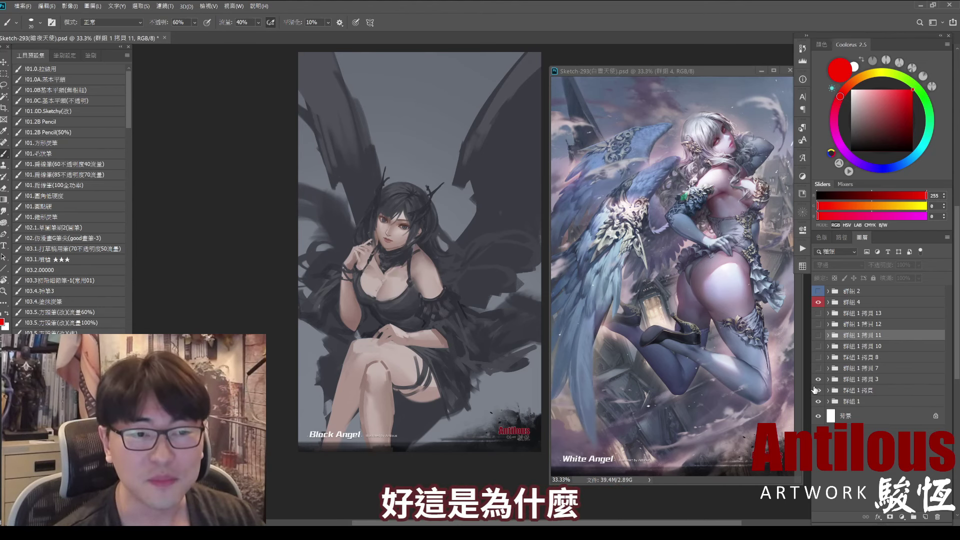
click(818, 379)
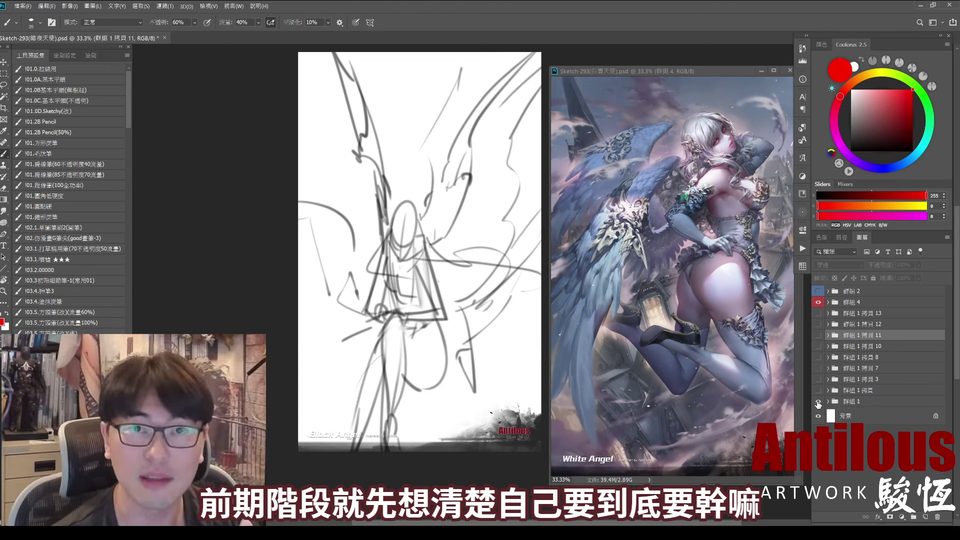
click(819, 390)
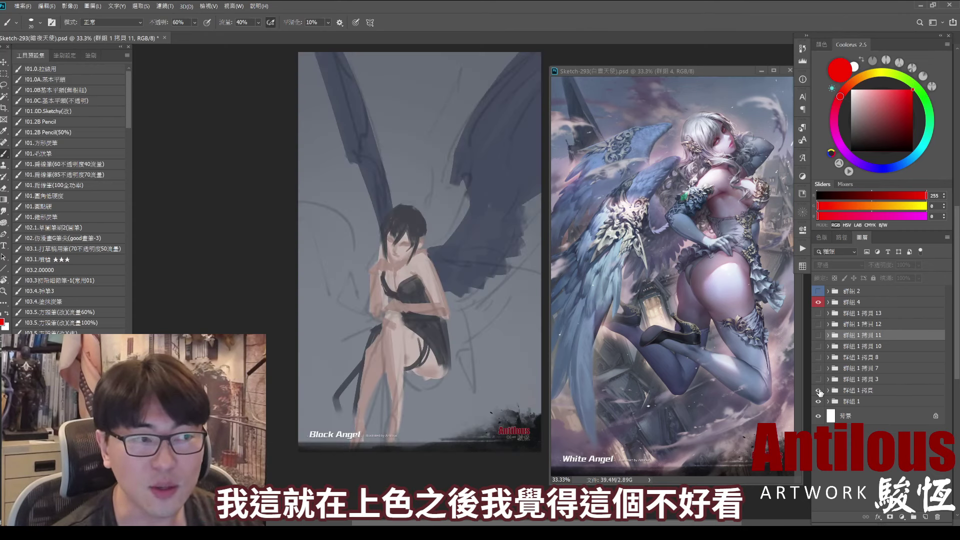
click(819, 380)
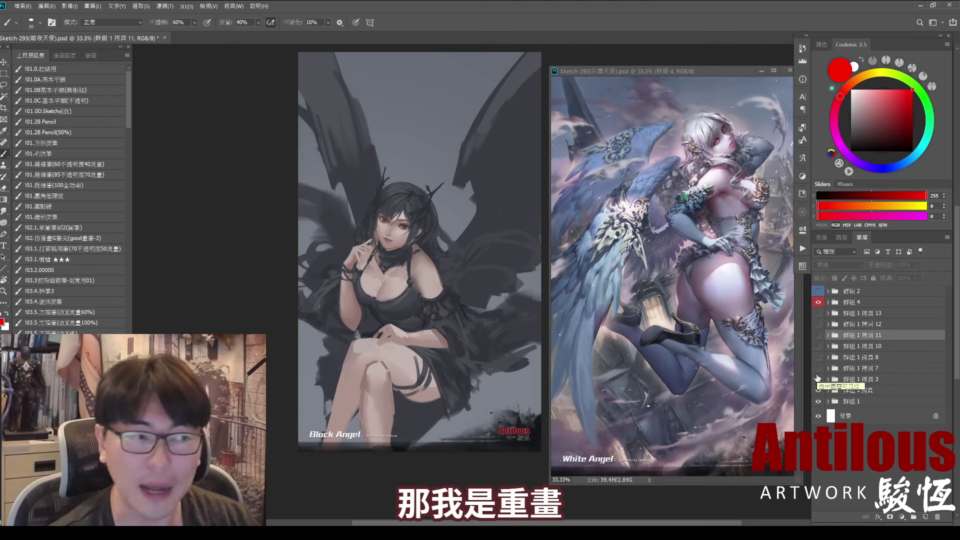
click(851, 368)
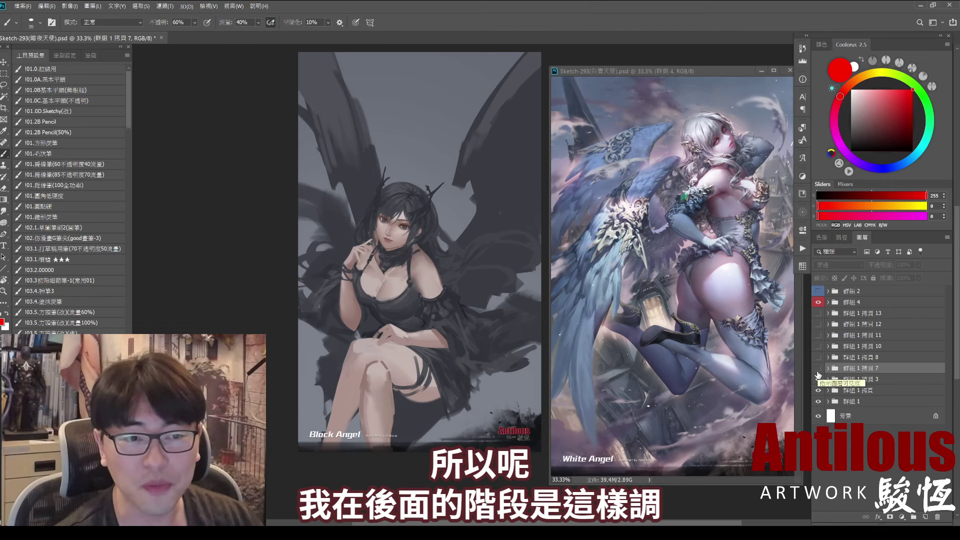
Toggle the refined Black Angel painting stage on and off against the earlier one
click(818, 370)
click(818, 370)
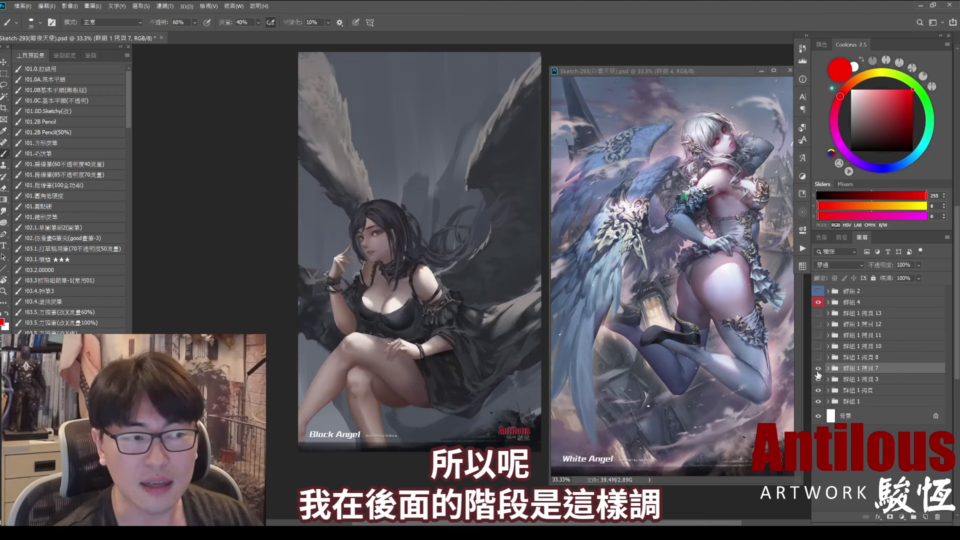
click(818, 370)
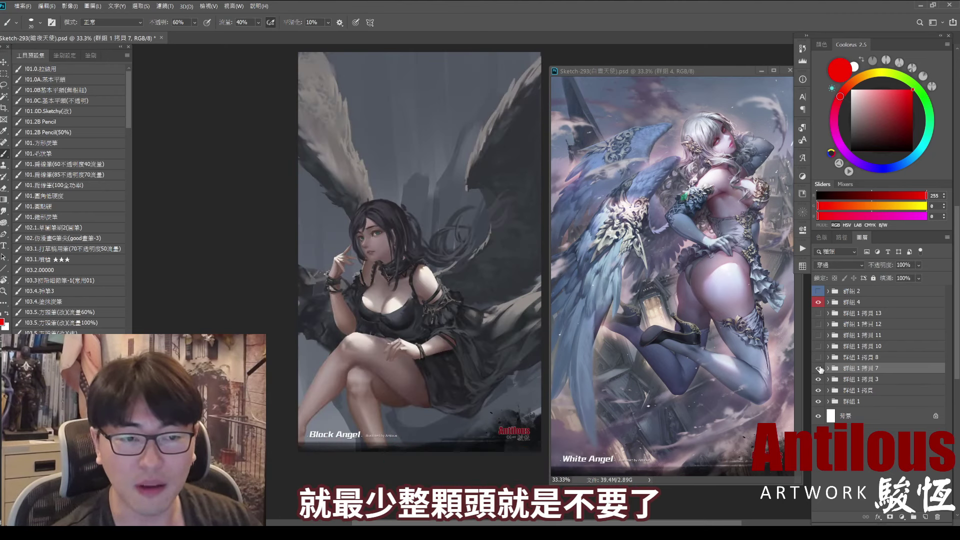
click(819, 368)
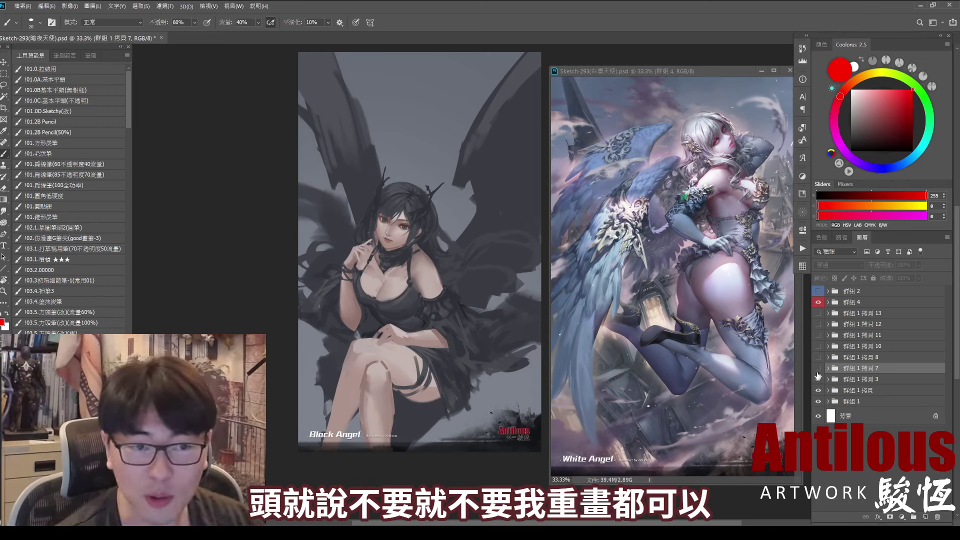
click(818, 370)
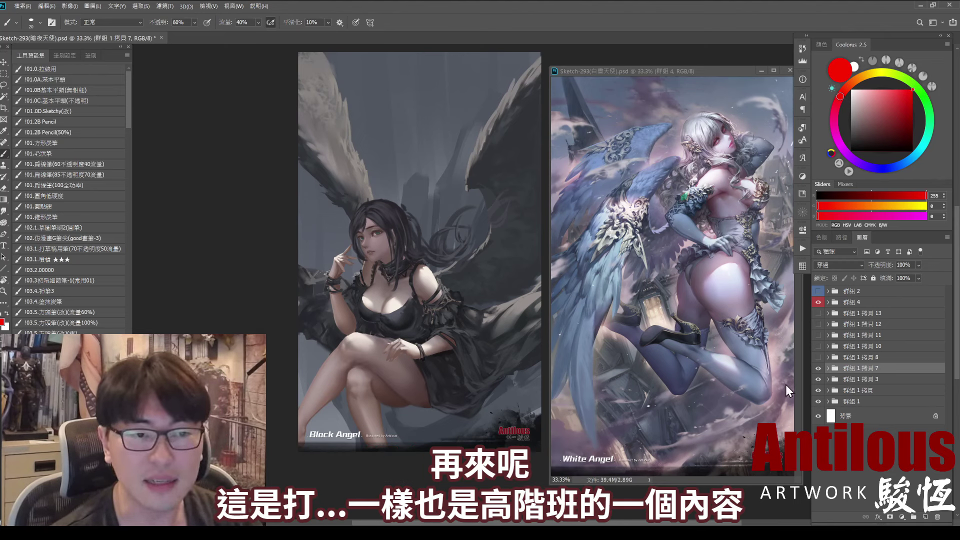
Show the next lit Black Angel stage and nudge the painting slightly down
click(849, 358)
click(819, 358)
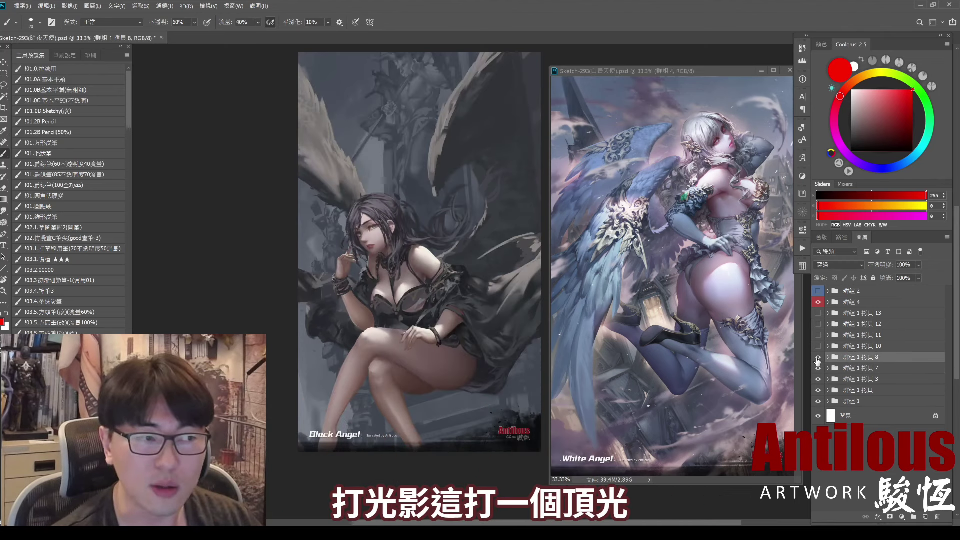
drag(414, 240, 410, 256)
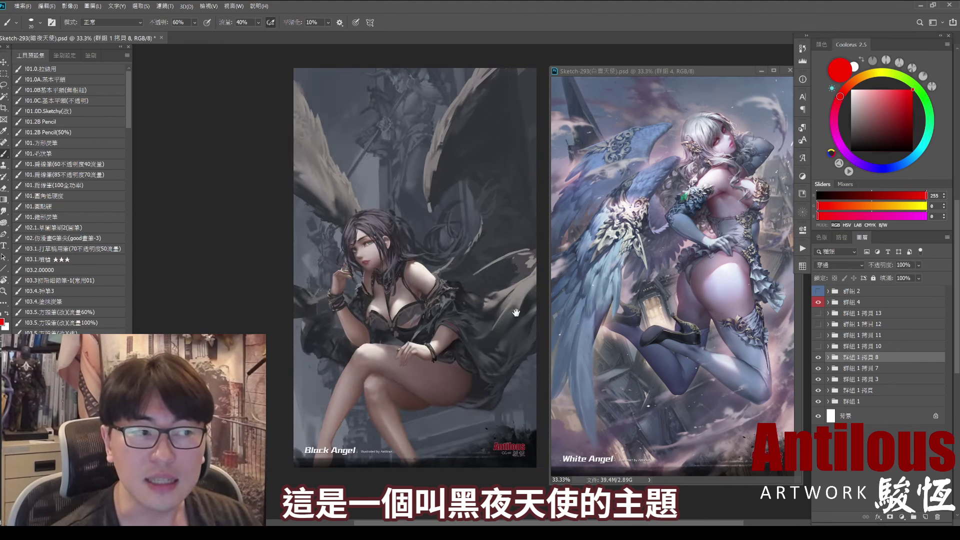
click(737, 243)
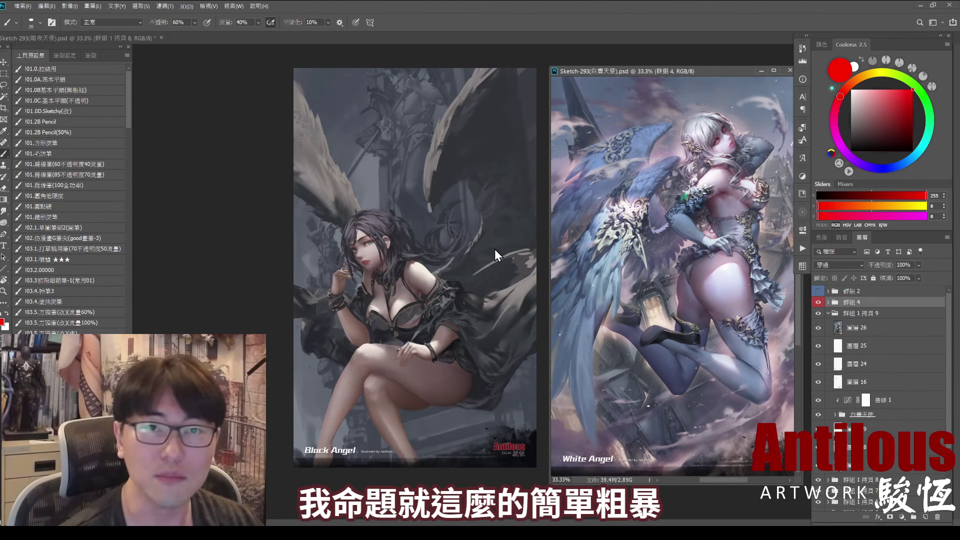
click(475, 271)
drag(427, 250, 422, 255)
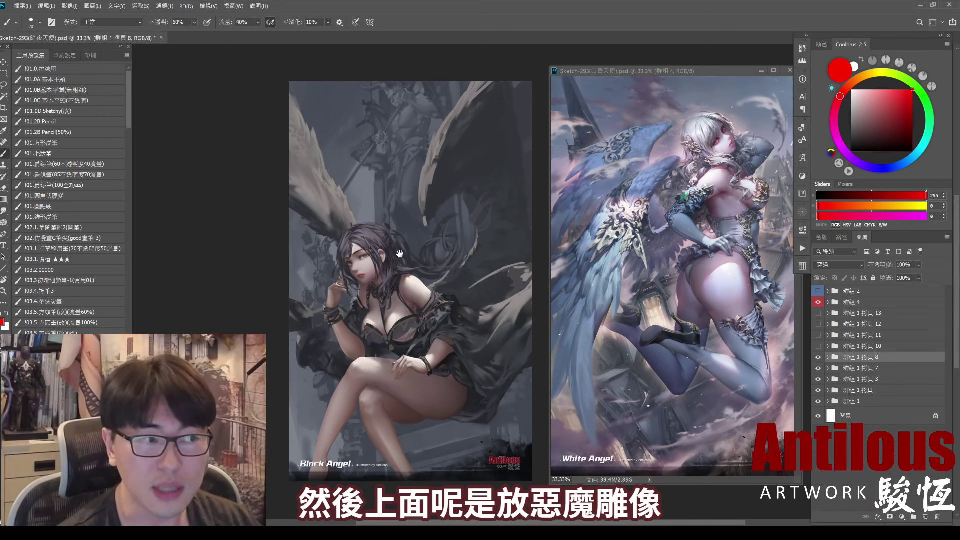
Compare the Black Angel stages with horns, golden wings and brighter refined wings
click(819, 346)
click(819, 348)
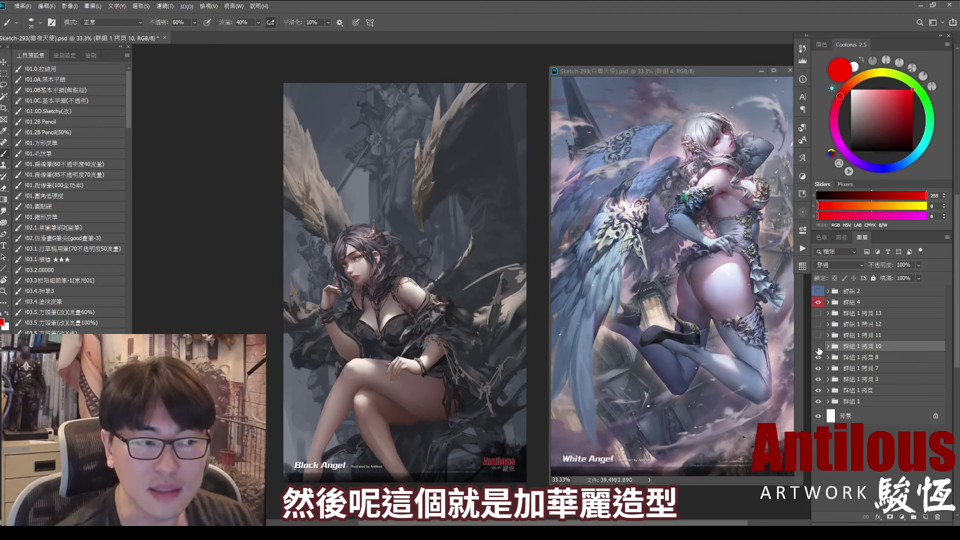
click(818, 347)
click(818, 337)
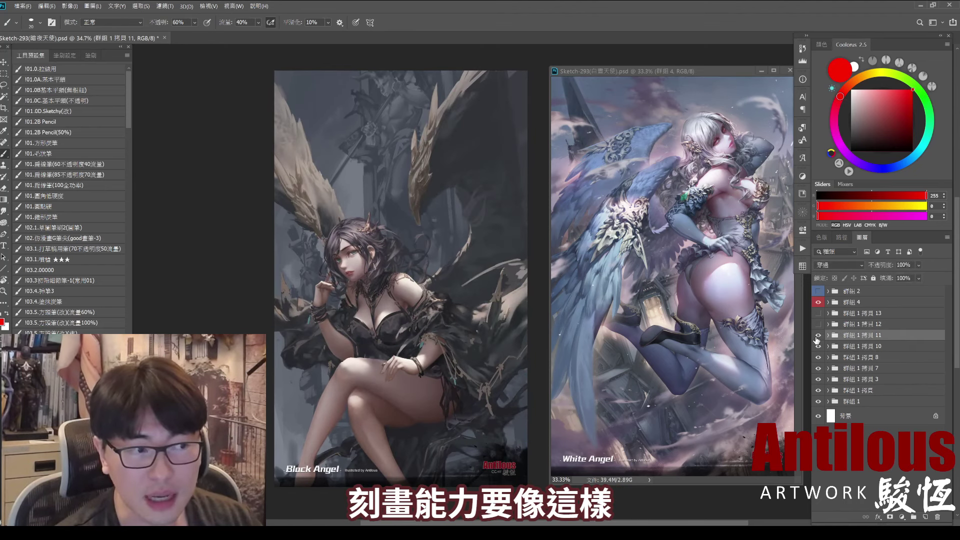
click(818, 341)
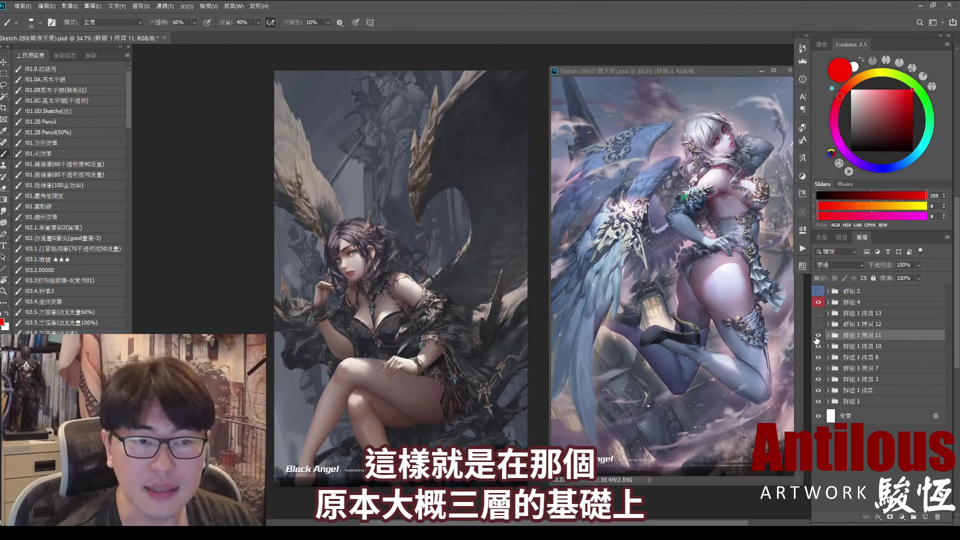
click(818, 336)
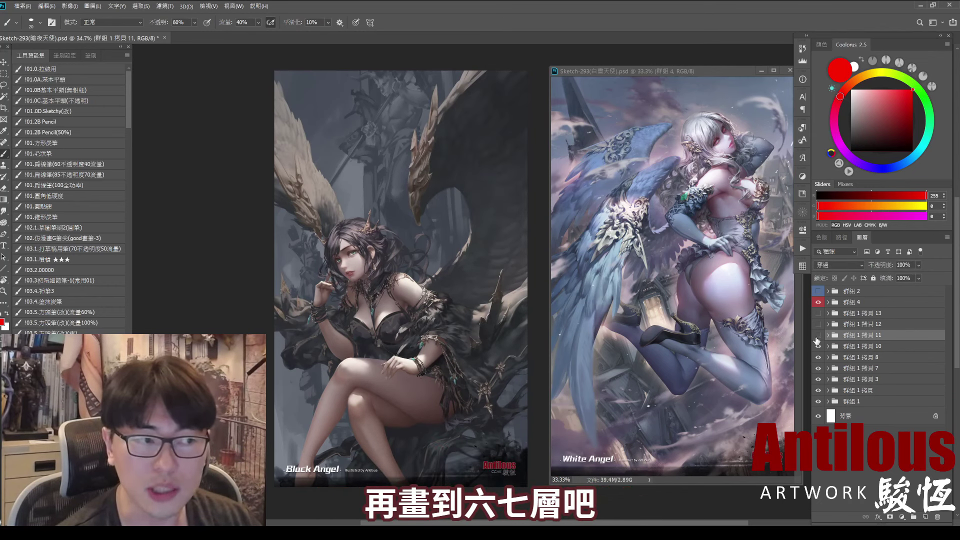
click(818, 340)
click(817, 339)
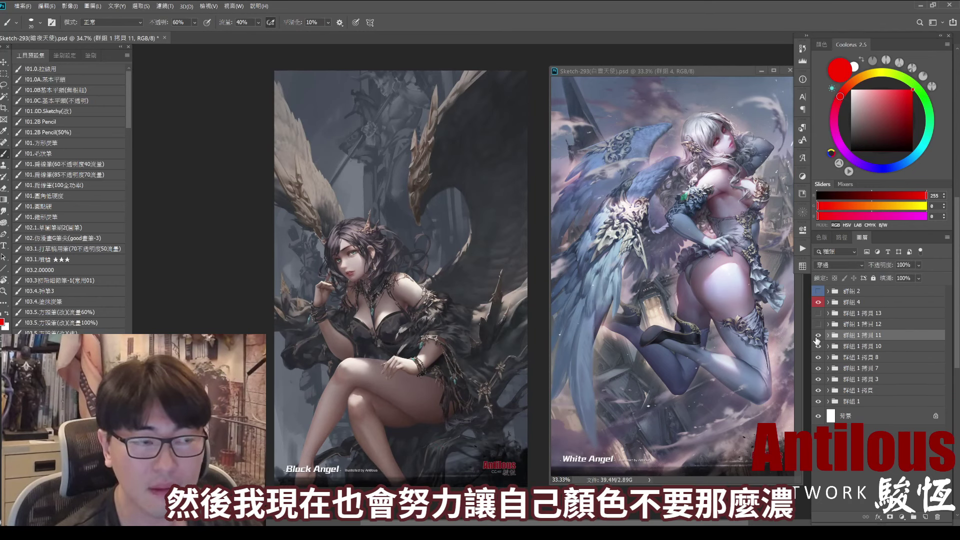
Show the wing refinement stage, then toggle the atmosphere stage to compare
click(842, 325)
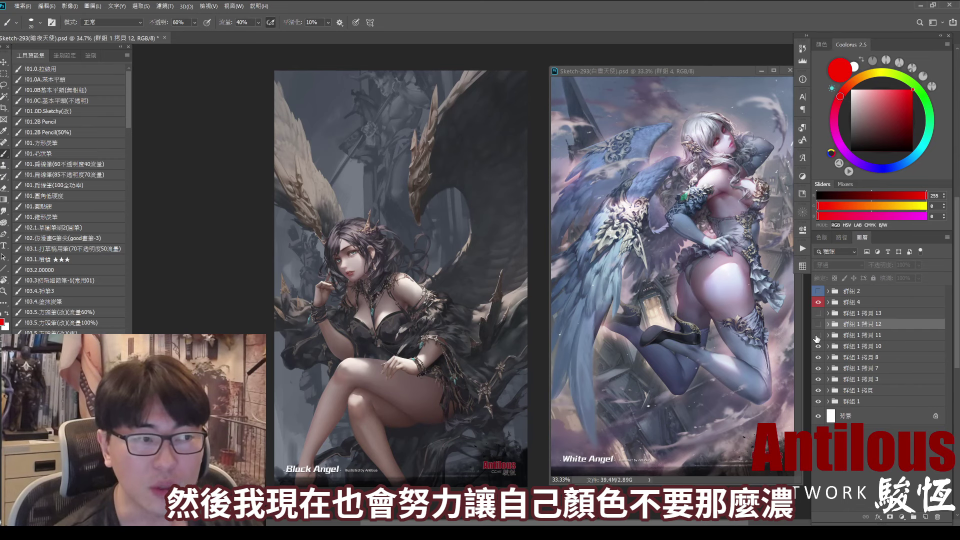
click(816, 338)
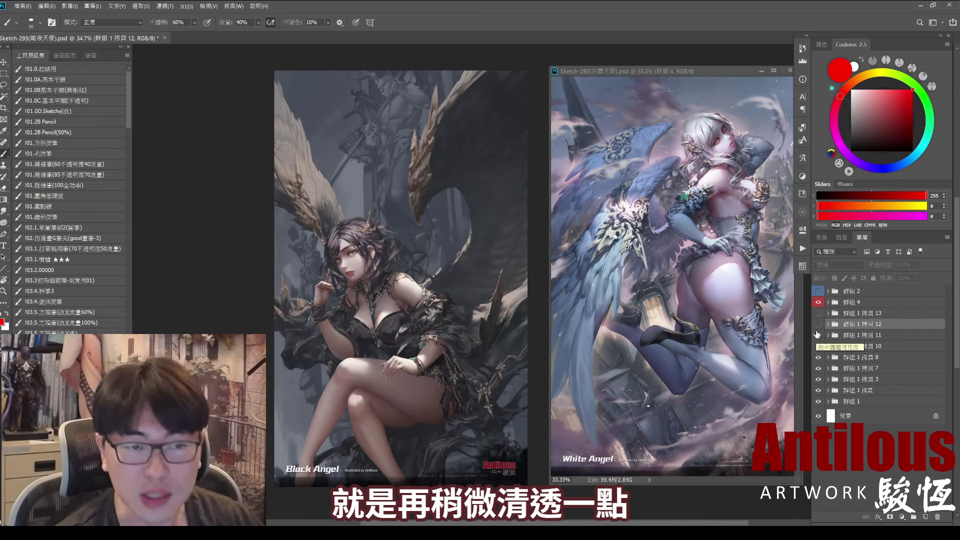
click(818, 324)
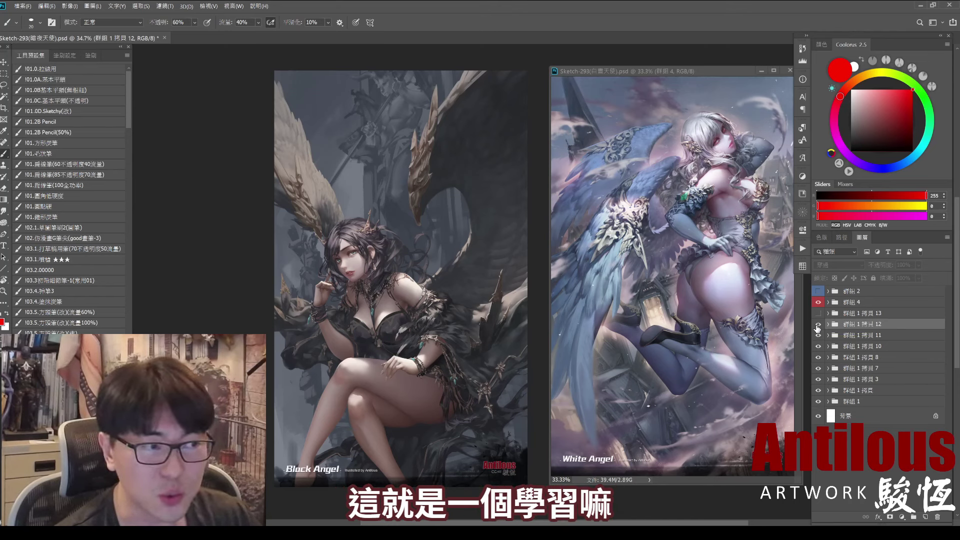
click(818, 325)
click(818, 326)
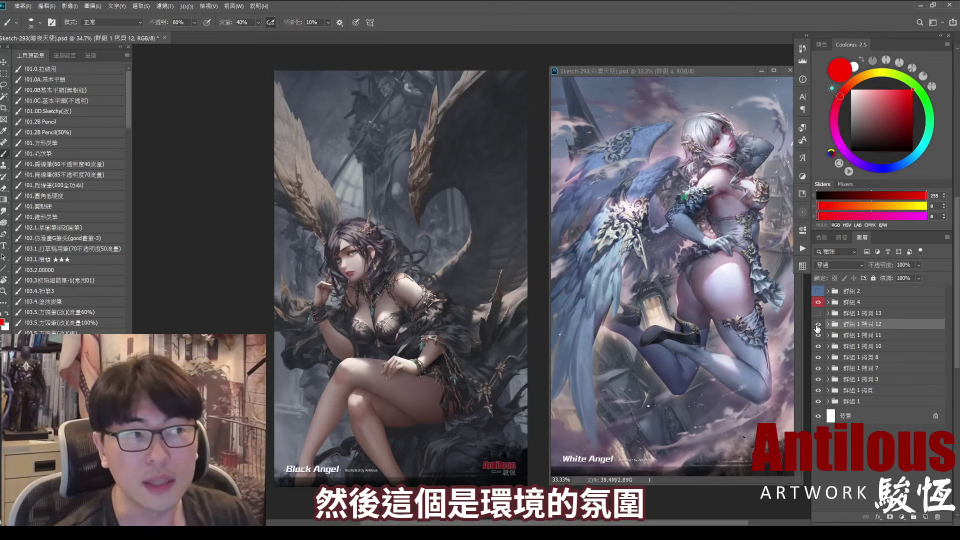
Turn on group 拷貝 13 to reveal the snowy finished Black Angel, then activate White Angel
click(819, 314)
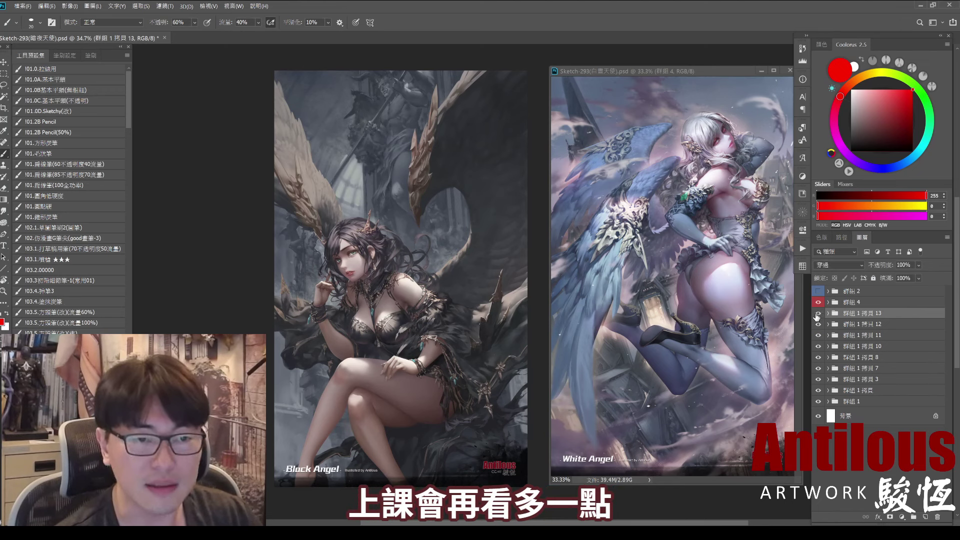
click(819, 314)
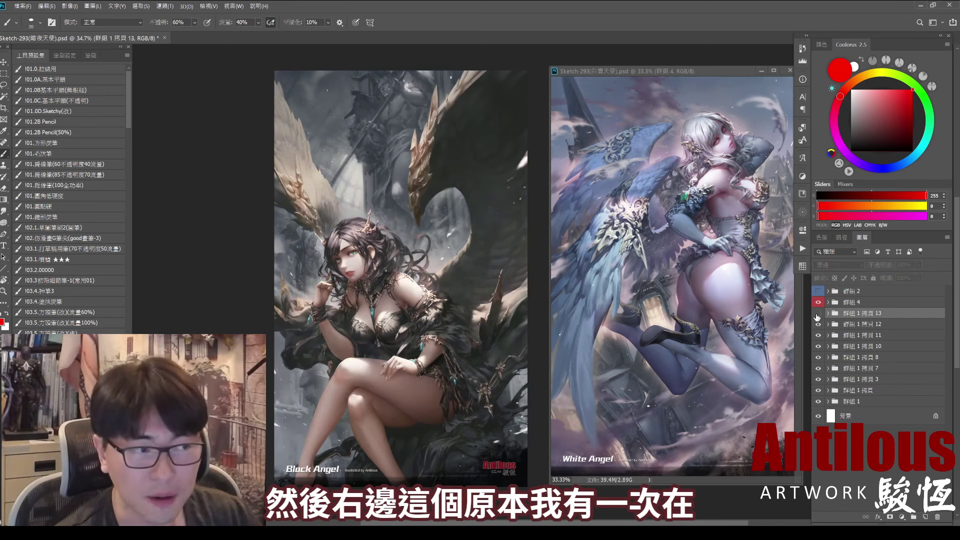
click(687, 310)
Move the White Angel window left and hide groups 拷貝 9 through 拷貝, leaving the line sketch
mouse_move(688, 310)
mouse_down()
mouse_move(678, 311)
mouse_move(690, 270)
mouse_up()
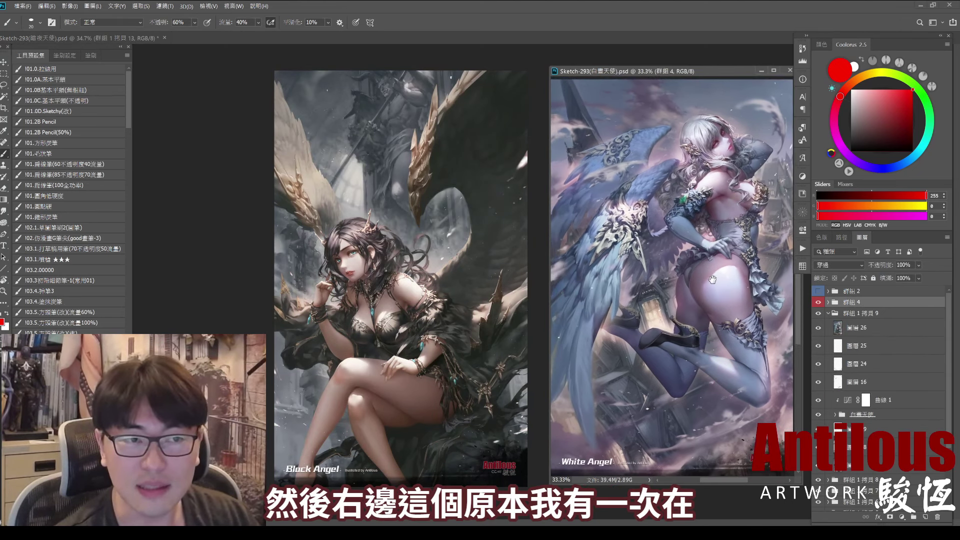
drag(723, 77, 697, 77)
click(817, 310)
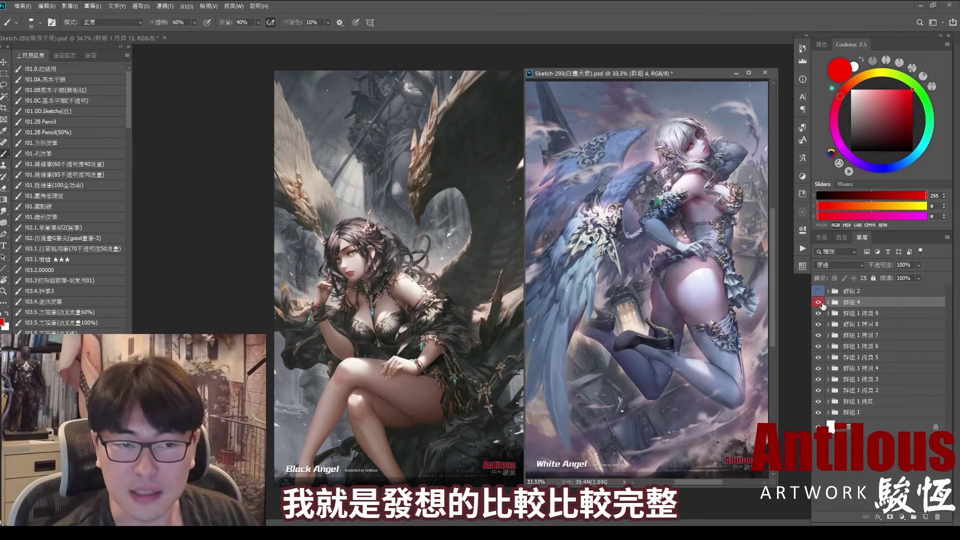
drag(818, 313, 834, 409)
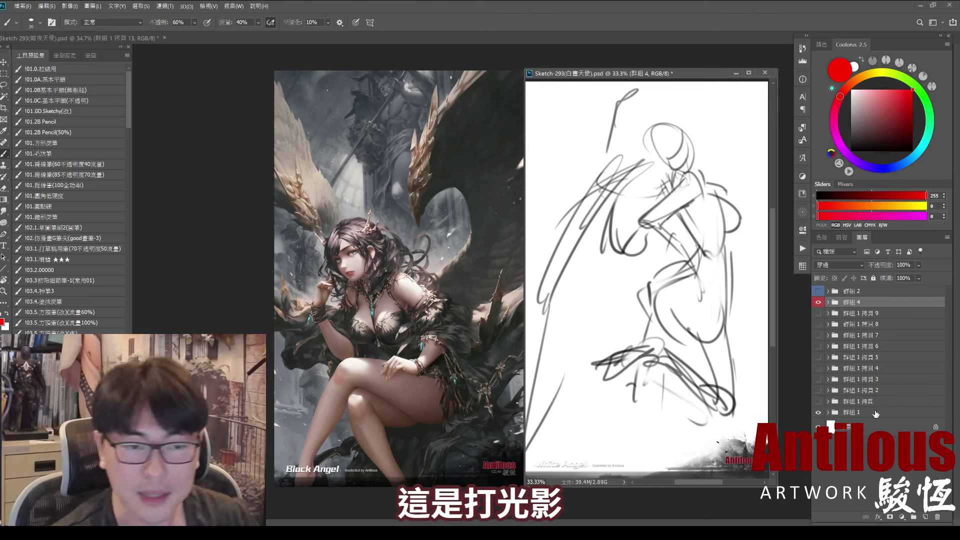
Turn on White Angel stages up to the grey light-and-shadow pass, flicking it to compare
click(834, 369)
drag(819, 401, 819, 374)
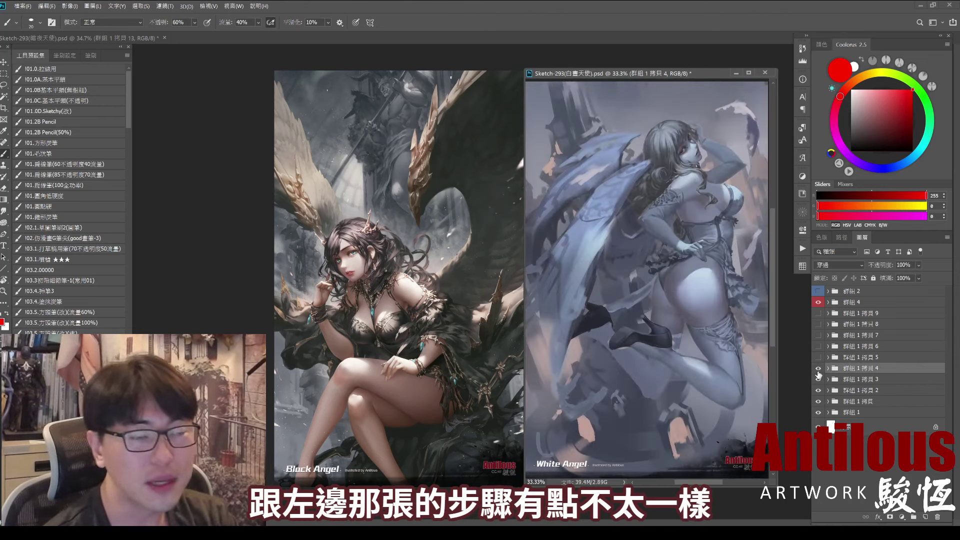
click(819, 369)
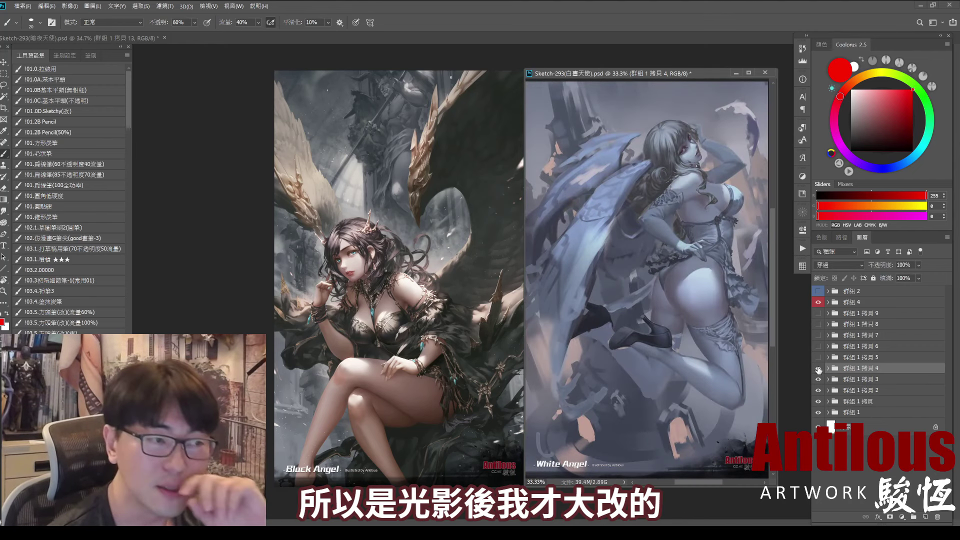
click(818, 369)
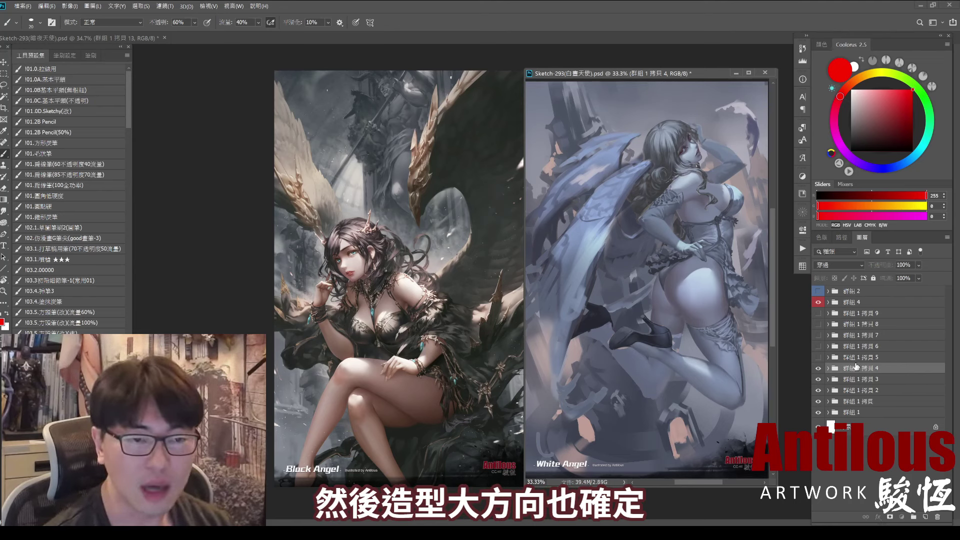
ctrl+click(854, 363)
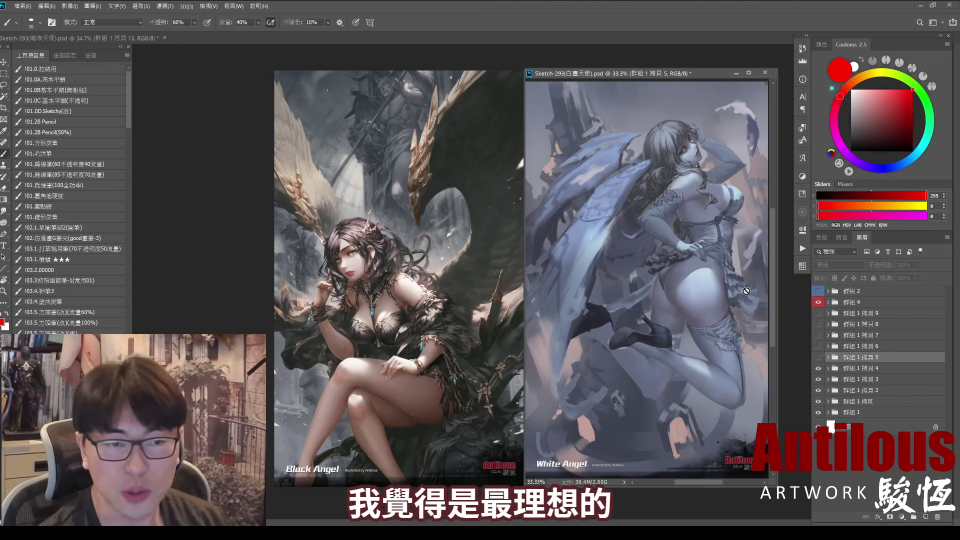
Toggle the White Angel rendering stage on and off to compare versions
click(818, 357)
click(818, 358)
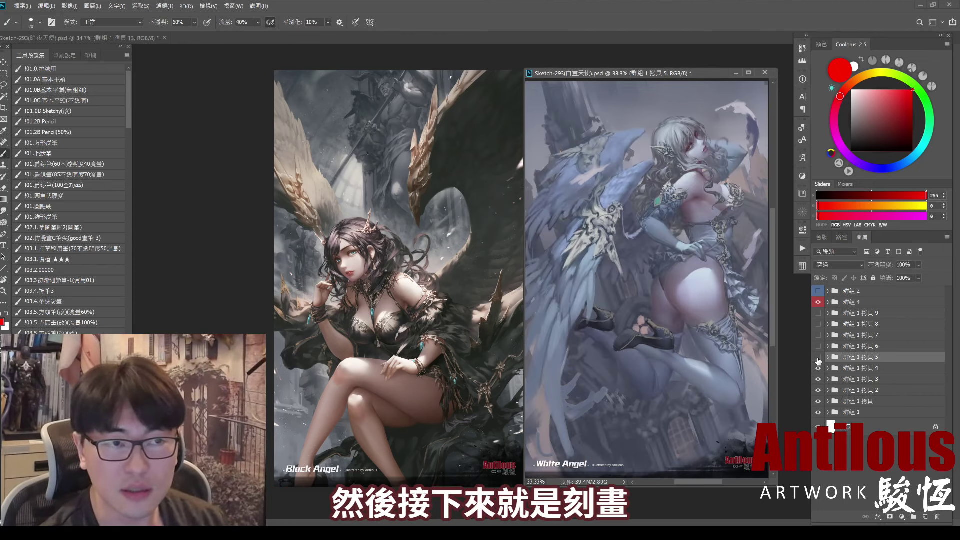
click(819, 358)
click(819, 358)
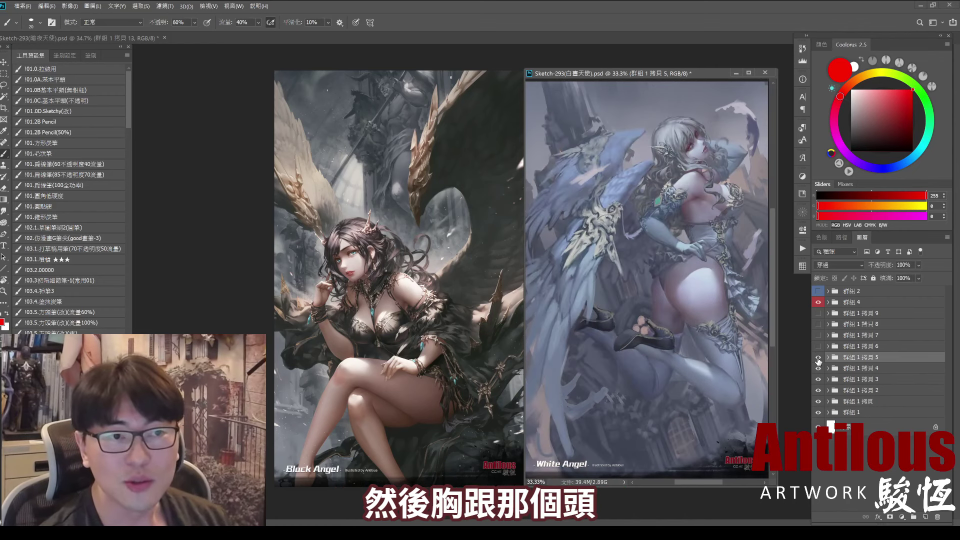
click(818, 359)
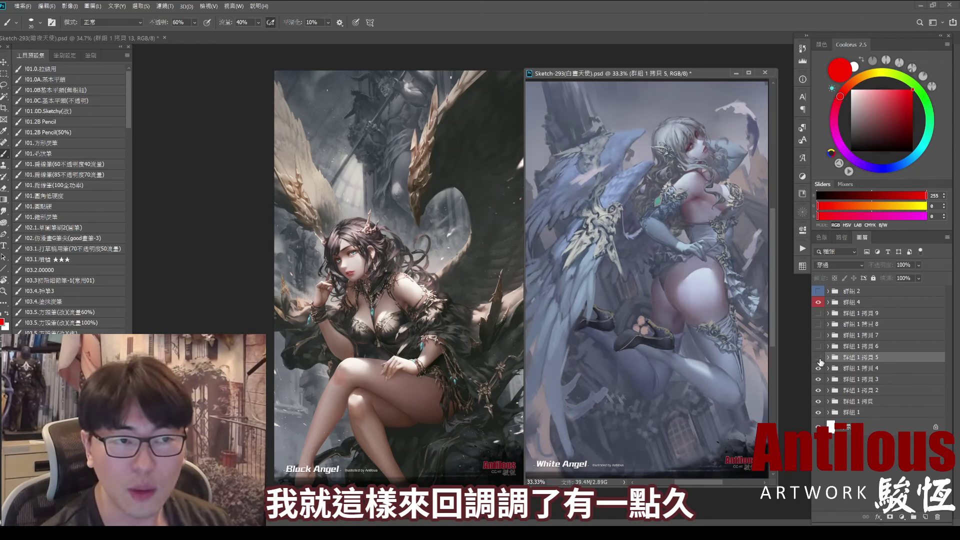
click(819, 358)
Turn on the background trial stage and the coloured perspective-redraw stage
click(850, 338)
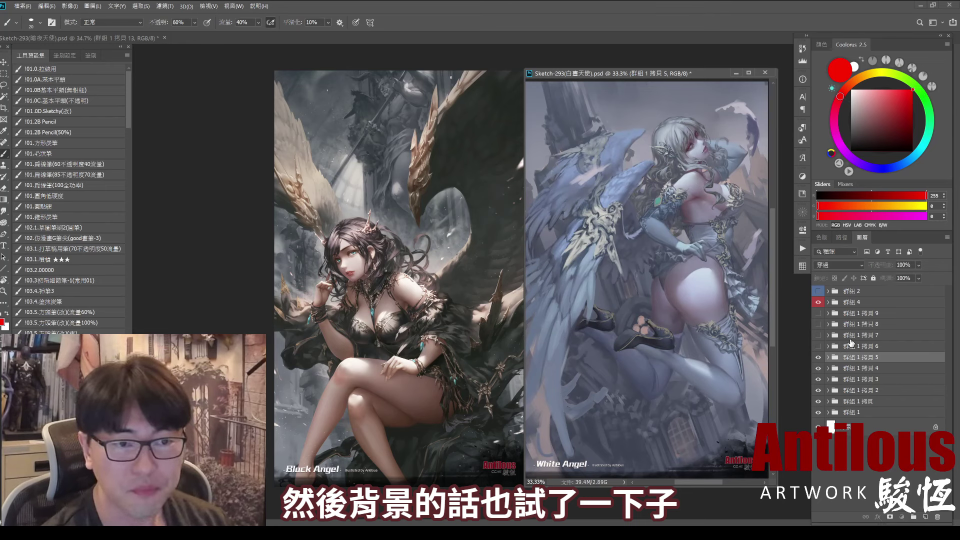
click(838, 349)
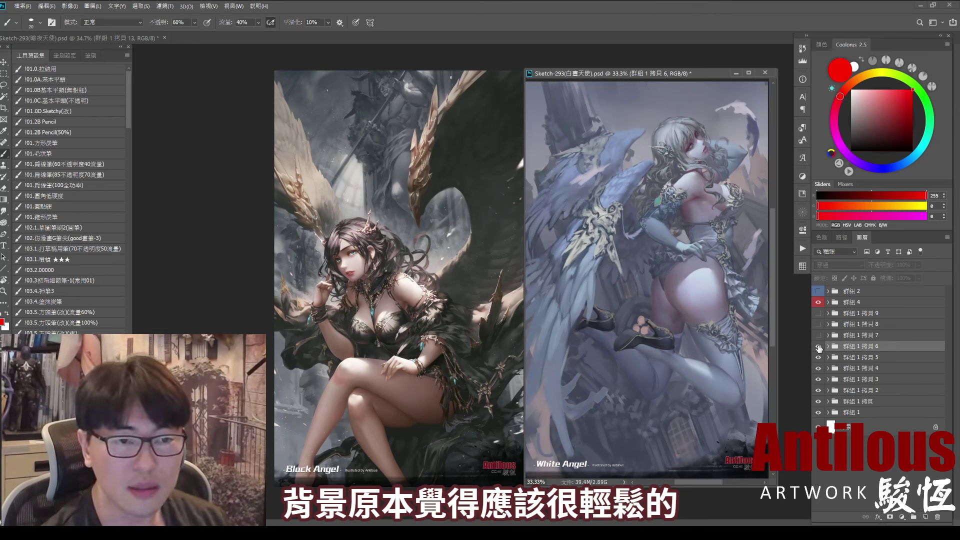
click(819, 346)
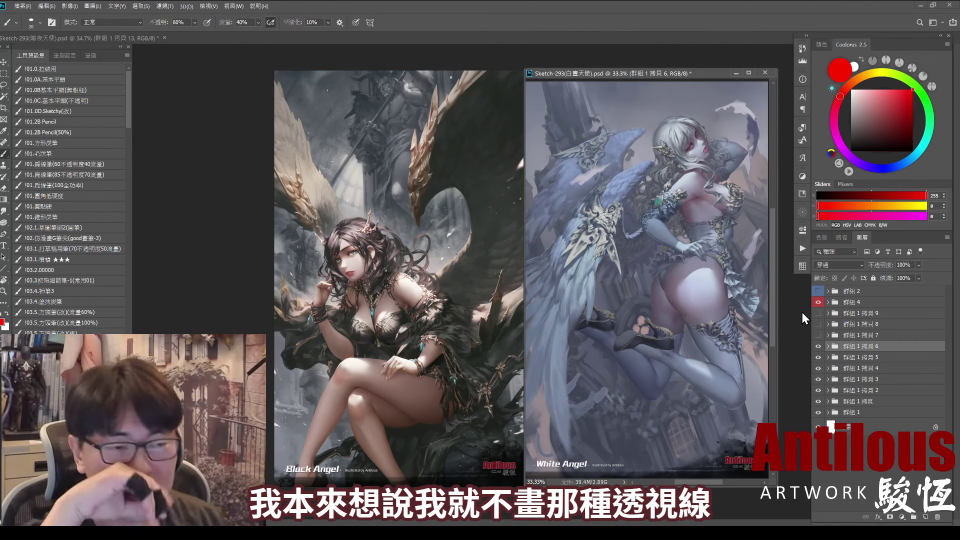
click(866, 336)
Hide group 群組 2 and toggle 拷貝 7 to compare the old and redrawn White Angel
click(818, 335)
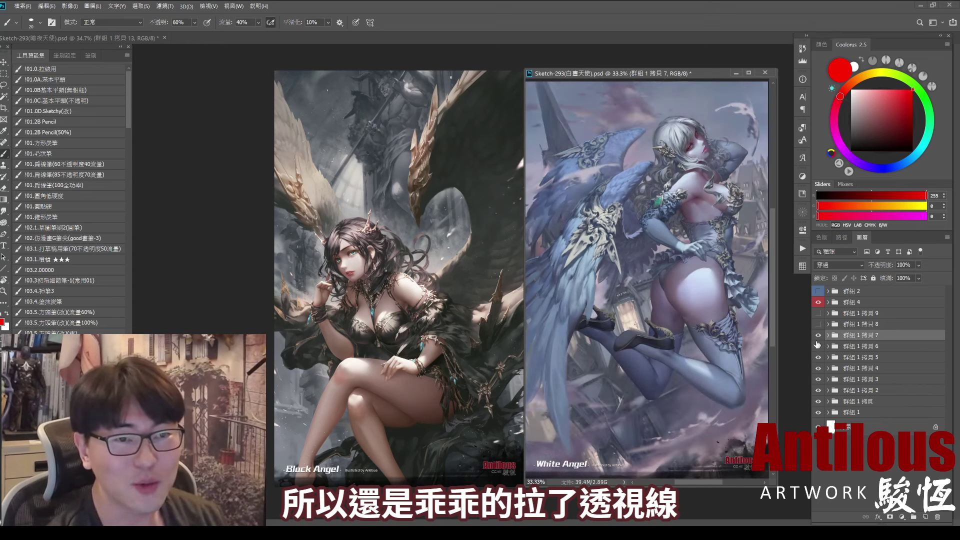
click(819, 335)
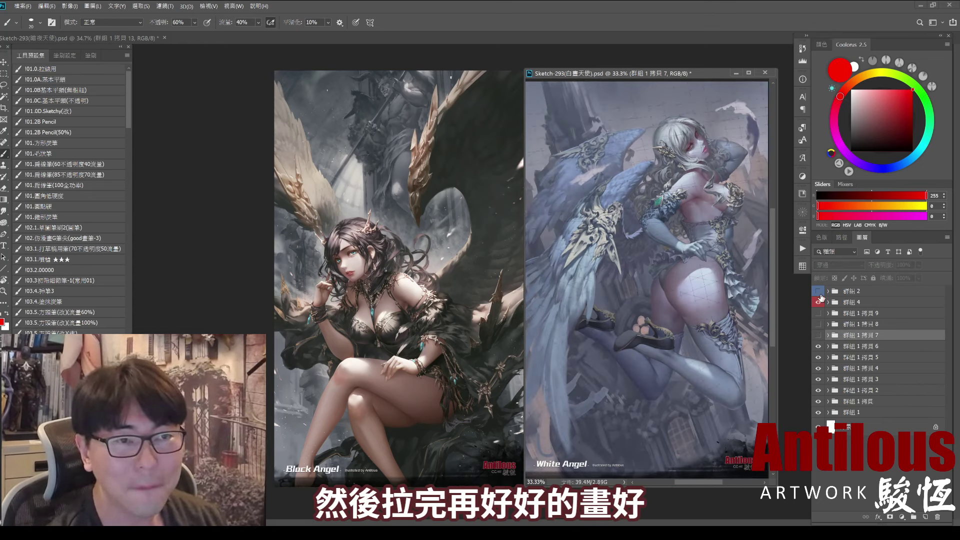
click(819, 293)
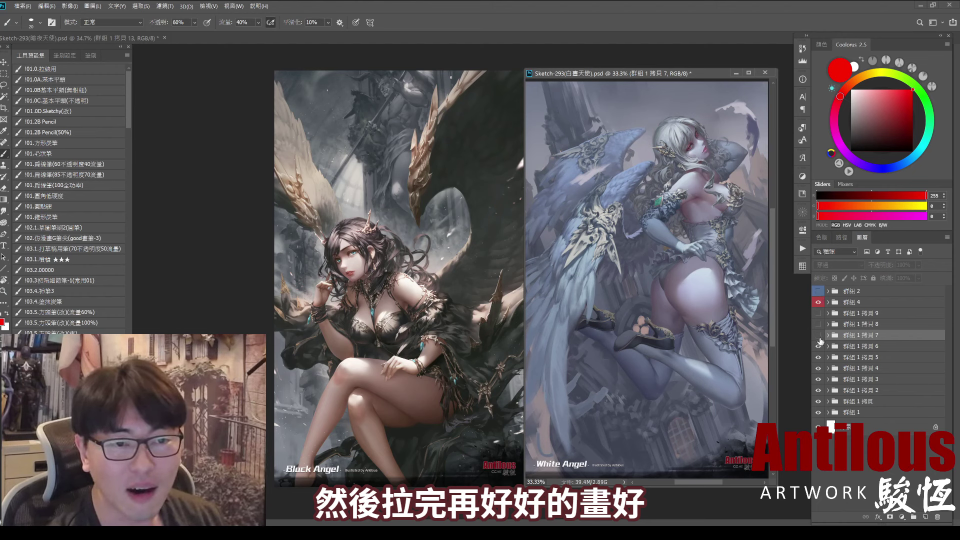
click(819, 336)
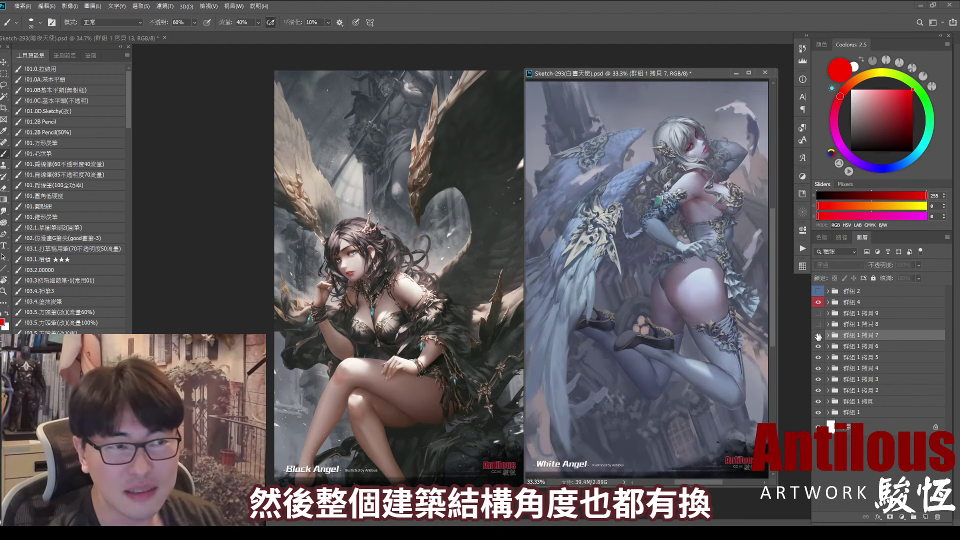
click(819, 335)
click(819, 336)
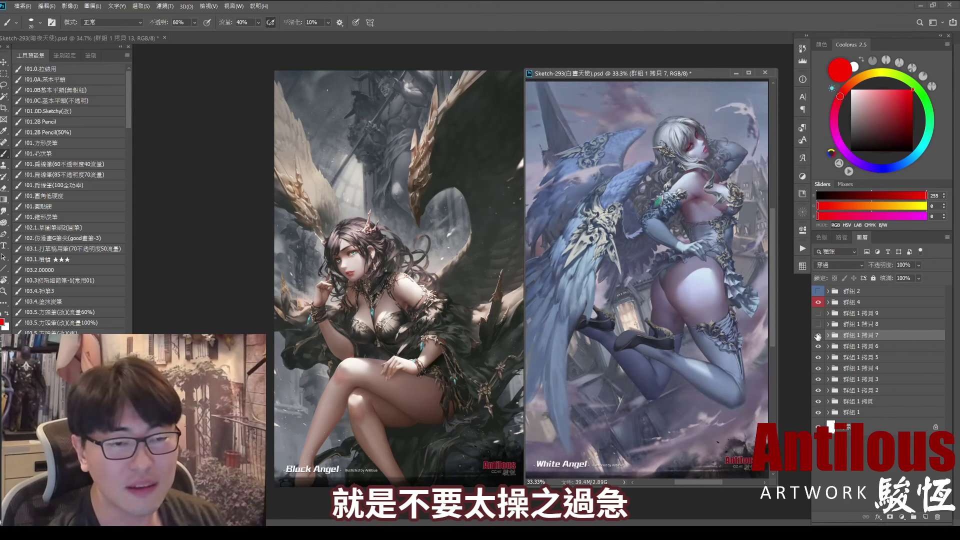
Turn on the 拷貝 8 fine-detail stage of White Angel
right_click(859, 325)
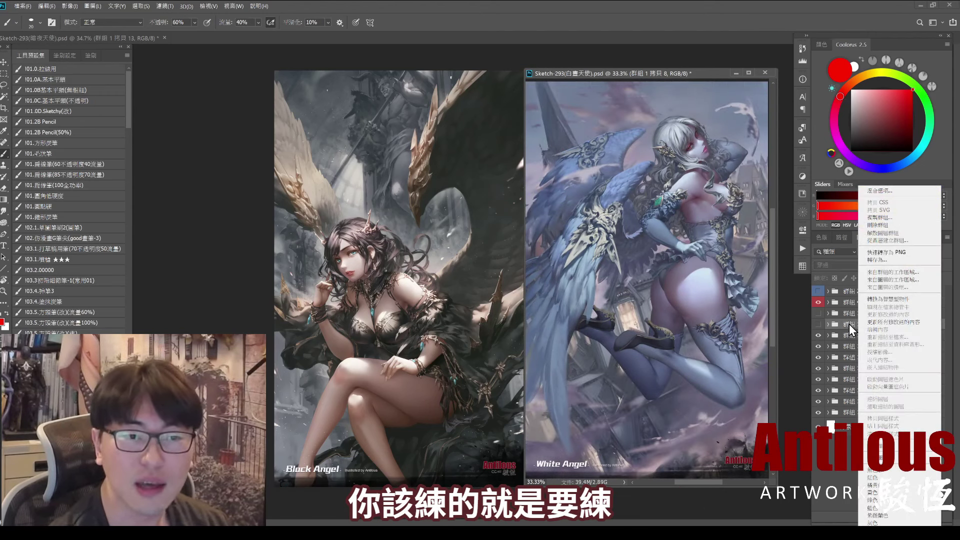
click(849, 326)
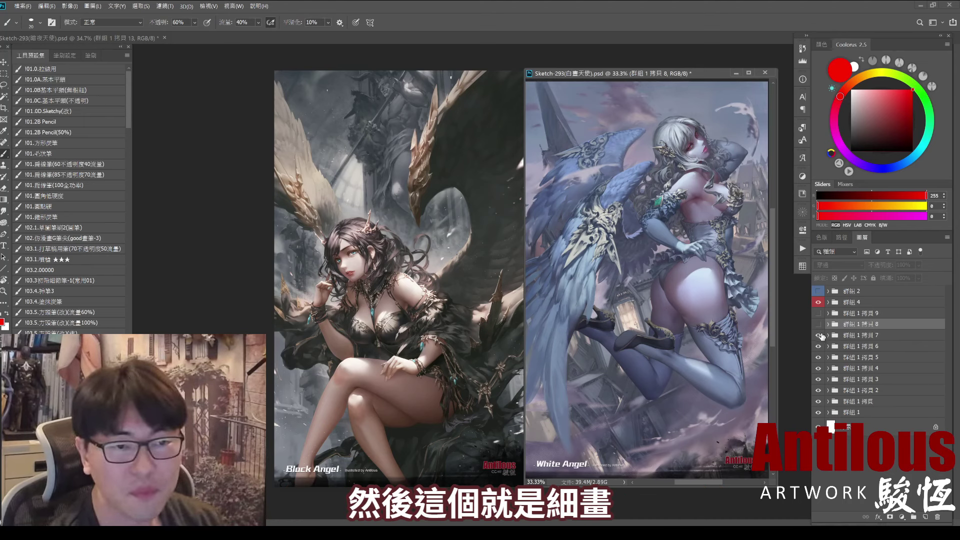
click(818, 325)
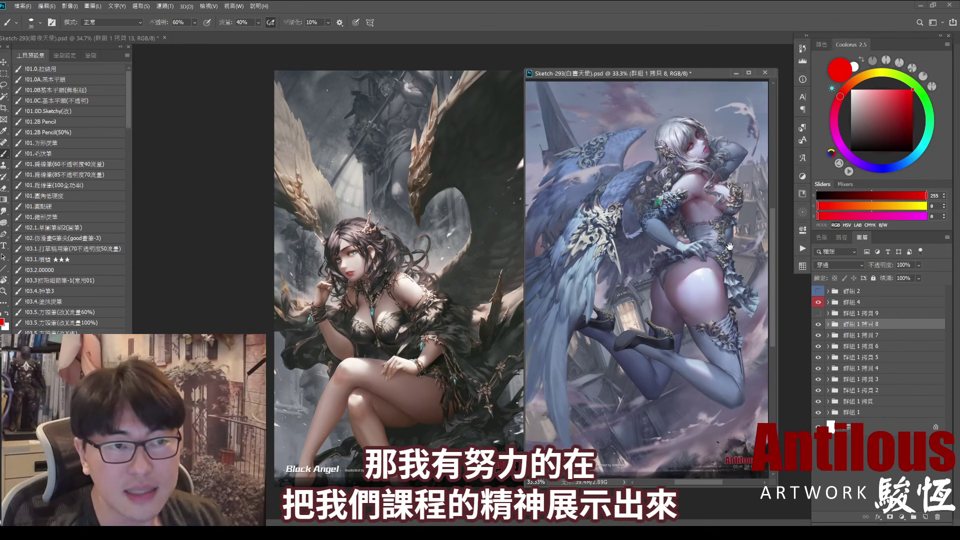
drag(704, 184, 740, 219)
drag(707, 296, 645, 233)
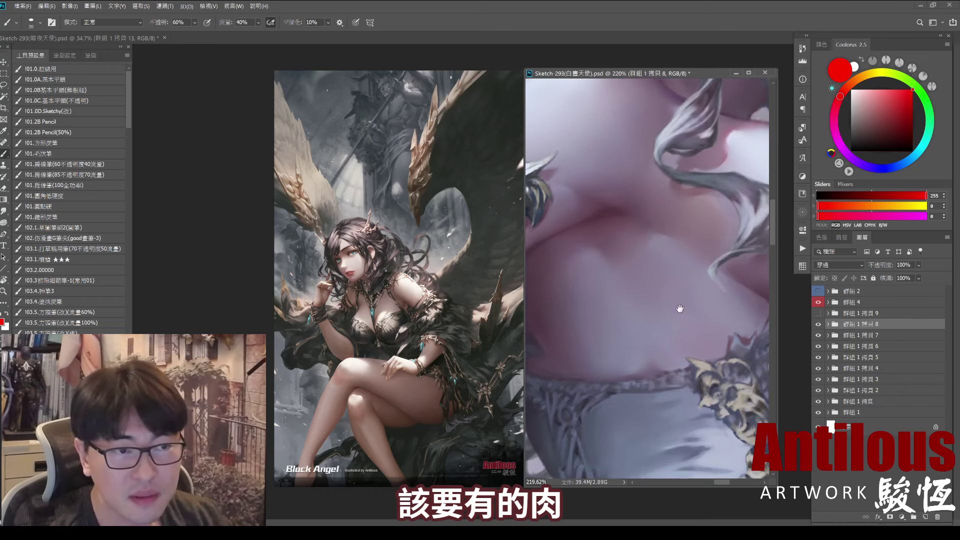
scroll(673, 269, down, 3)
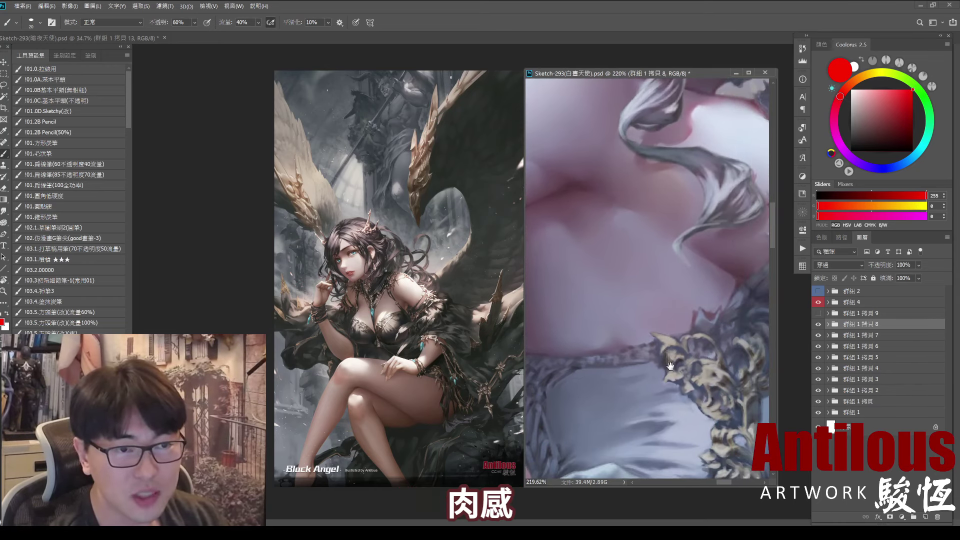
scroll(660, 385, down, 5)
scroll(660, 384, down, 3)
scroll(639, 382, down, 3)
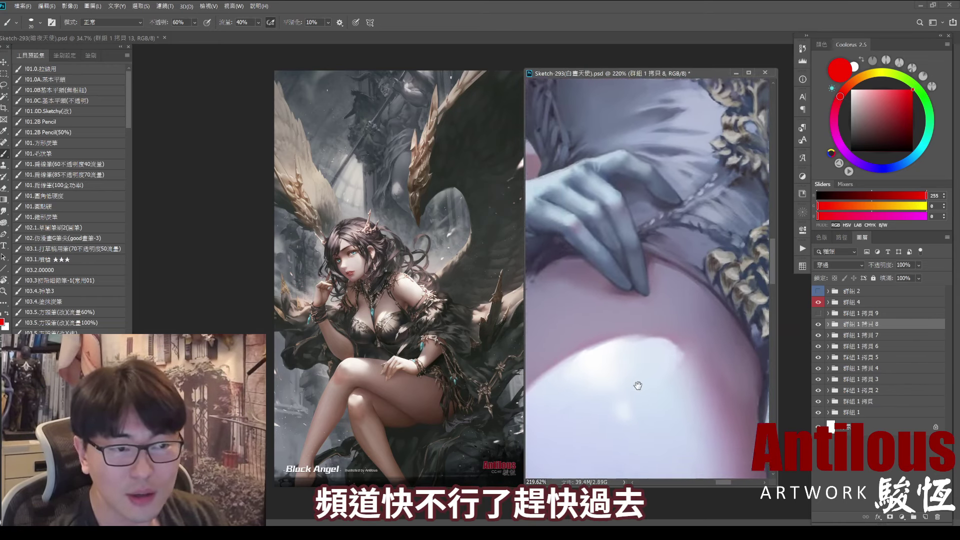
scroll(625, 398, down, 2)
scroll(651, 387, down, 1)
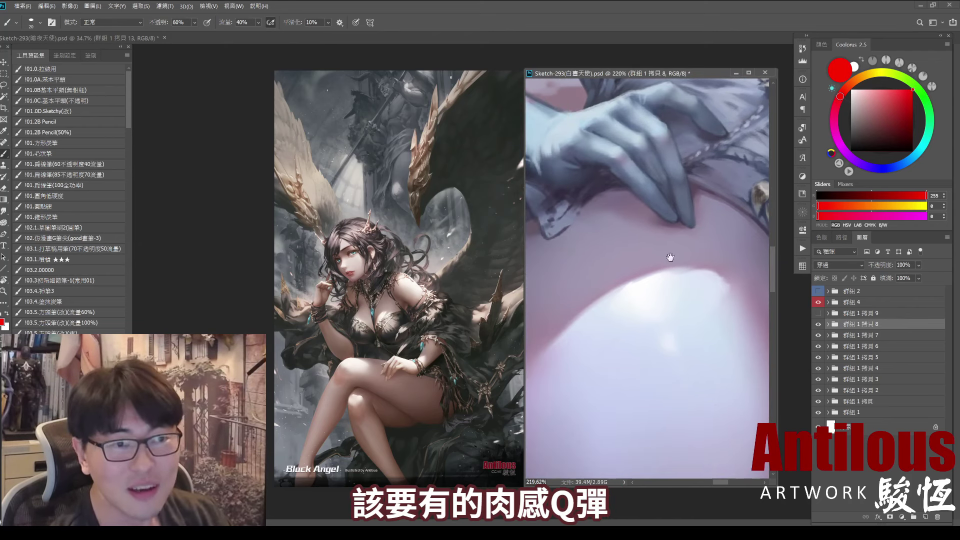
scroll(665, 340, down, 2)
scroll(662, 343, down, 3)
scroll(665, 325, down, 3)
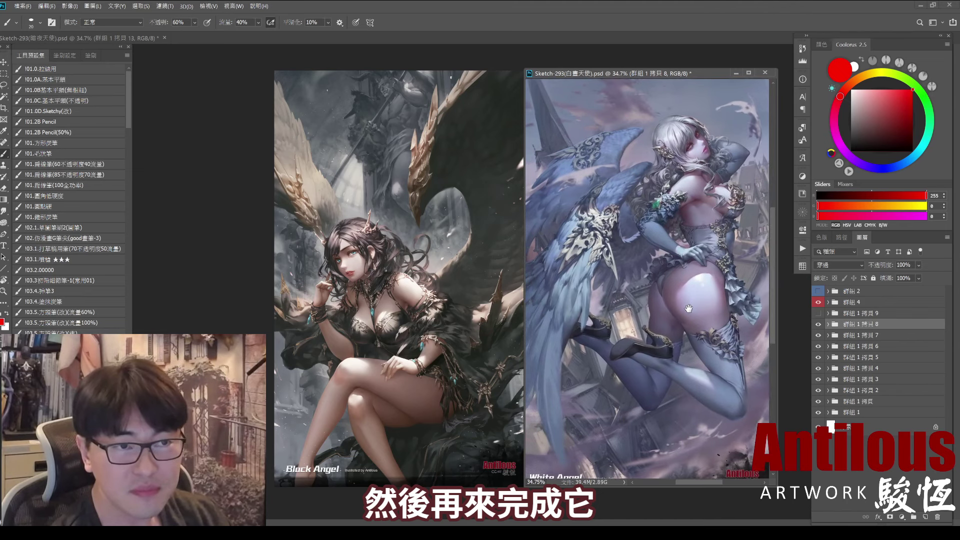
Show the final White Angel stage group 拷貝 9, then close the White Angel document
click(871, 314)
click(819, 314)
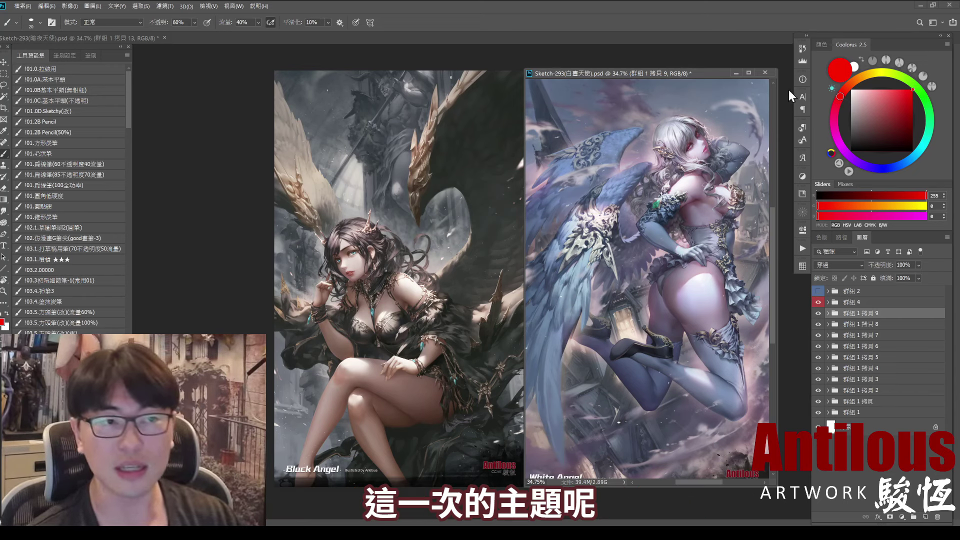
click(770, 73)
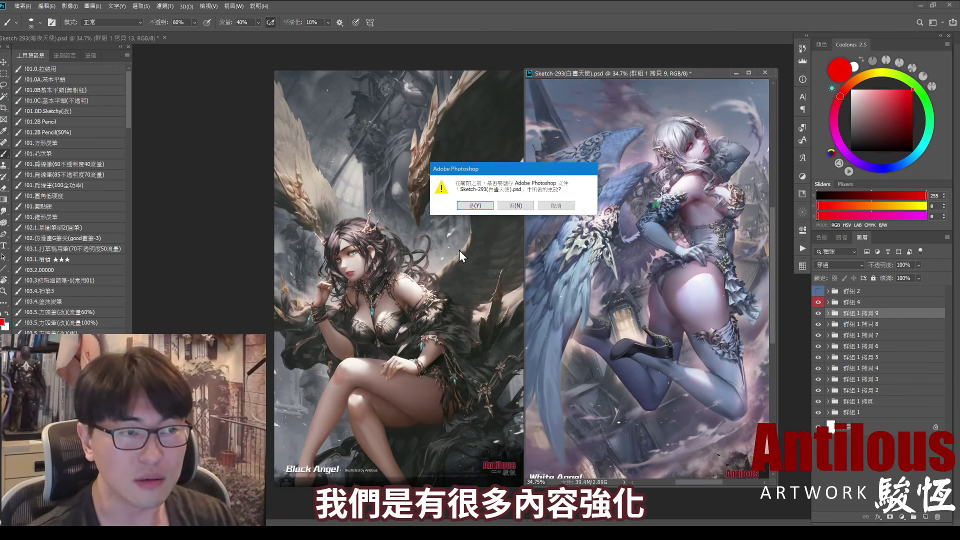
Answer the save prompts to close both the White Angel and Black Angel documents
click(521, 205)
key(ctrl+w)
click(521, 206)
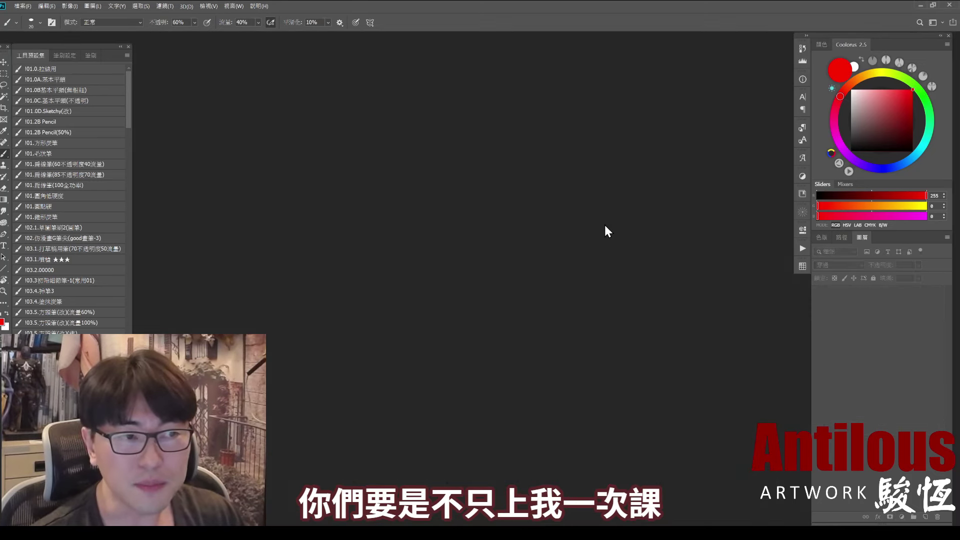